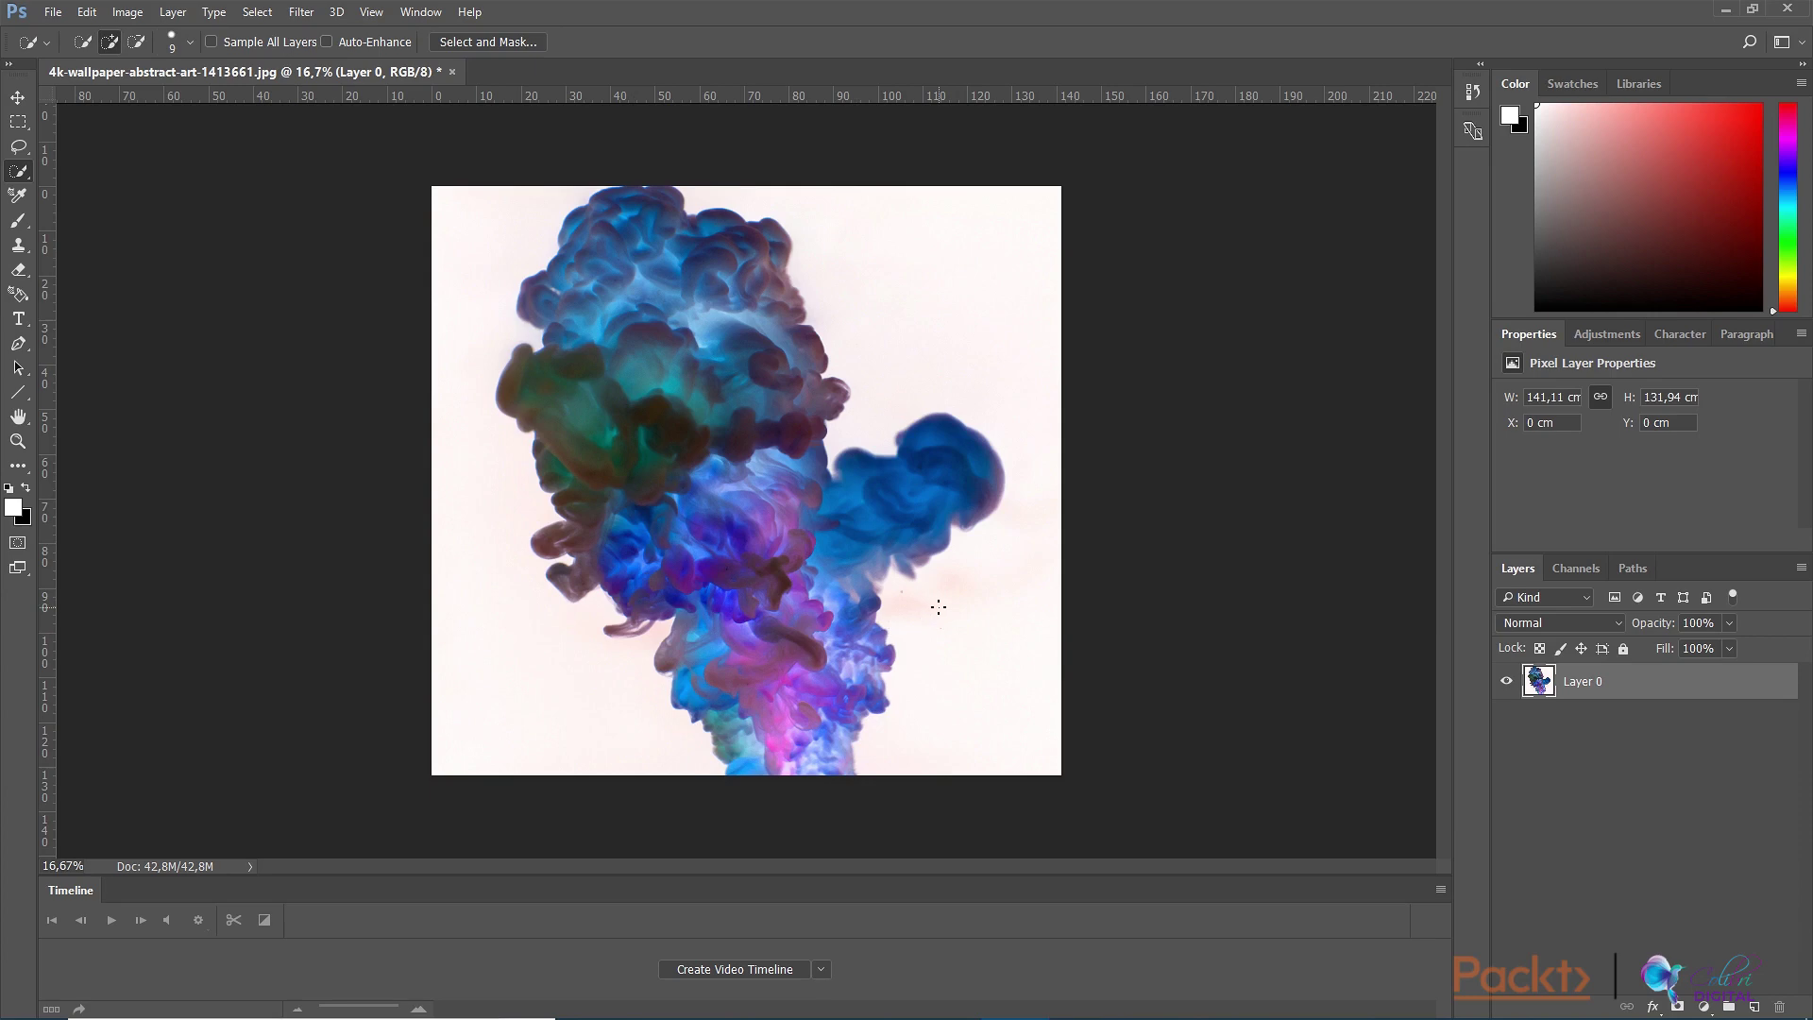
{"action": "left_click", "coordinate": [127, 13]}
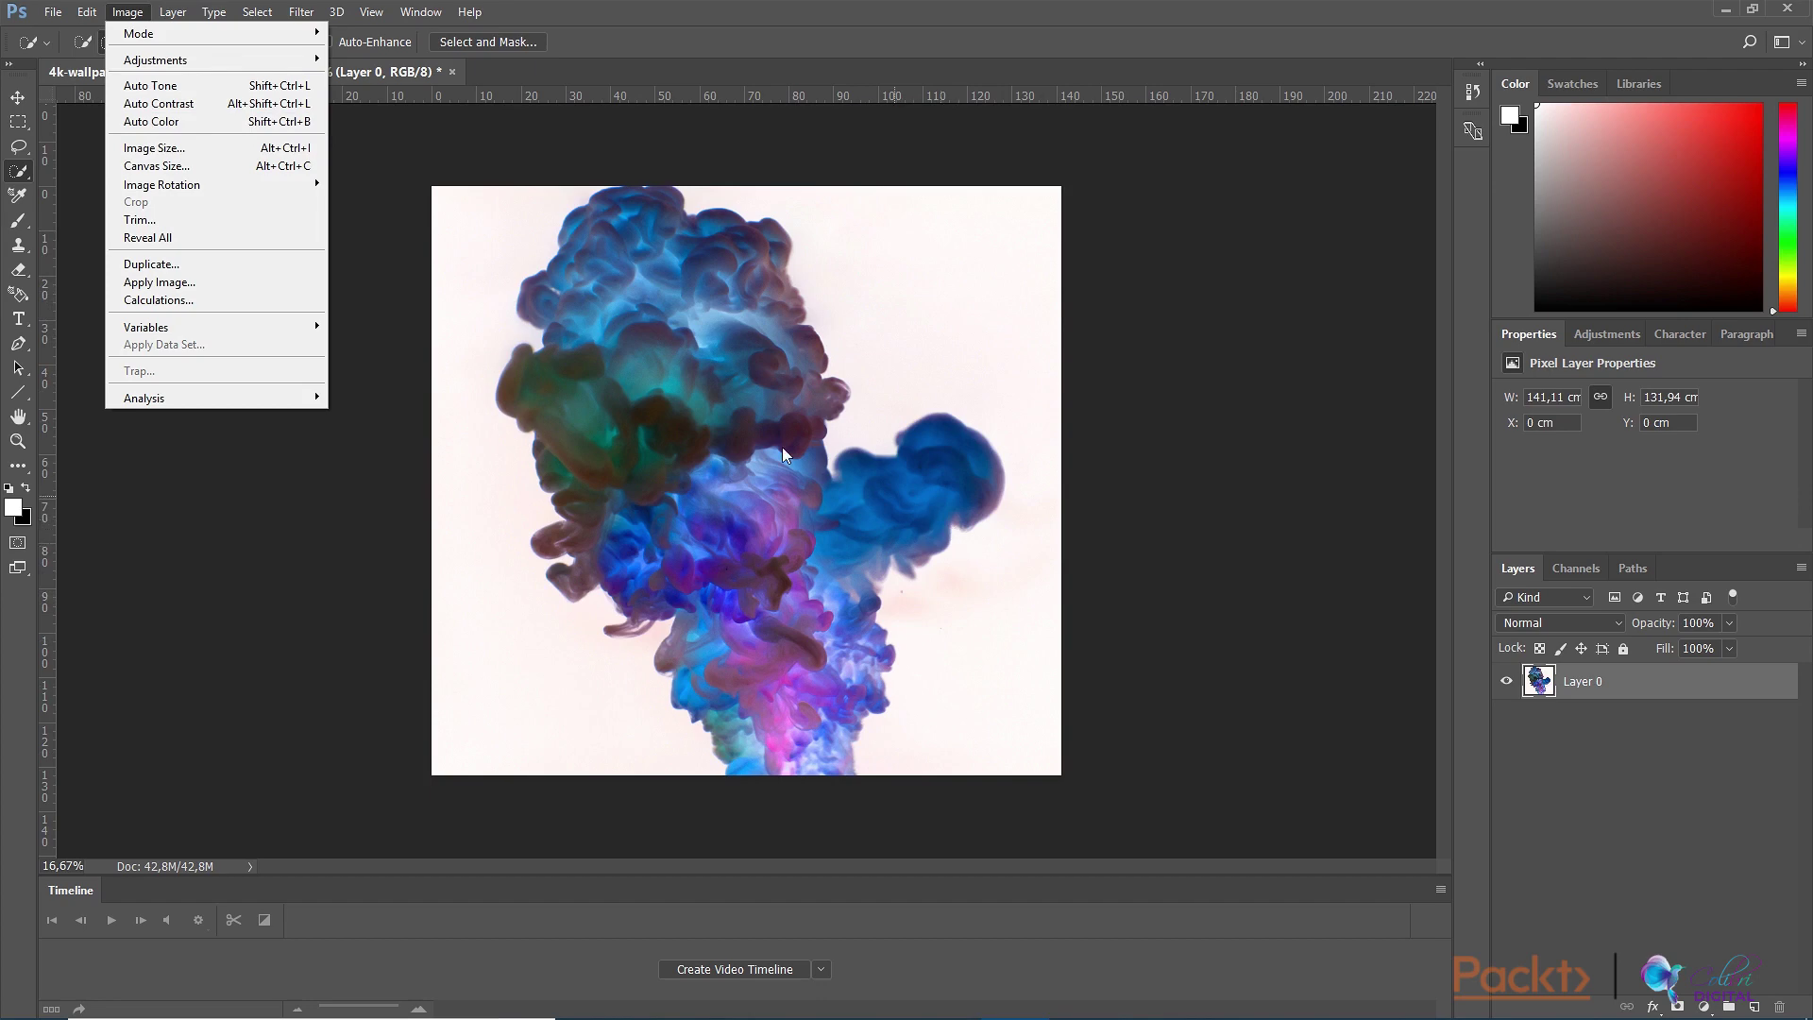
{"action": "left_click", "coordinate": [208, 167]}
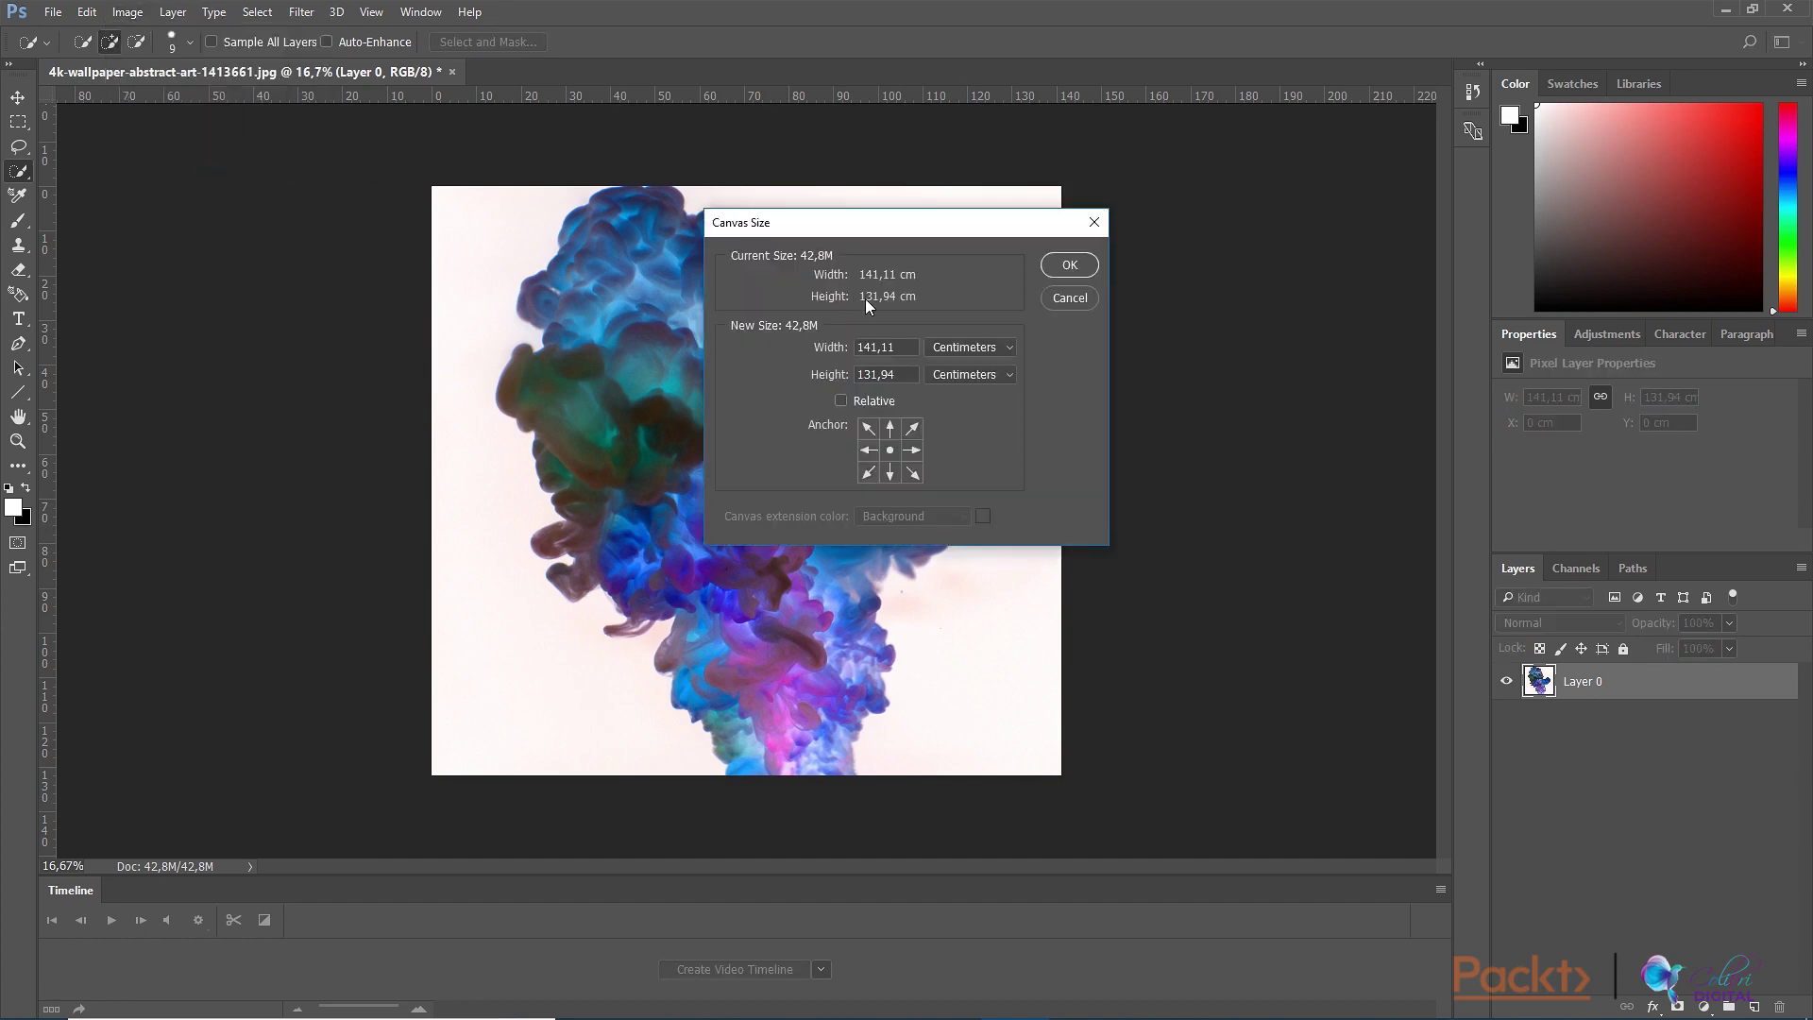
{"action": "left_click", "coordinate": [974, 352]}
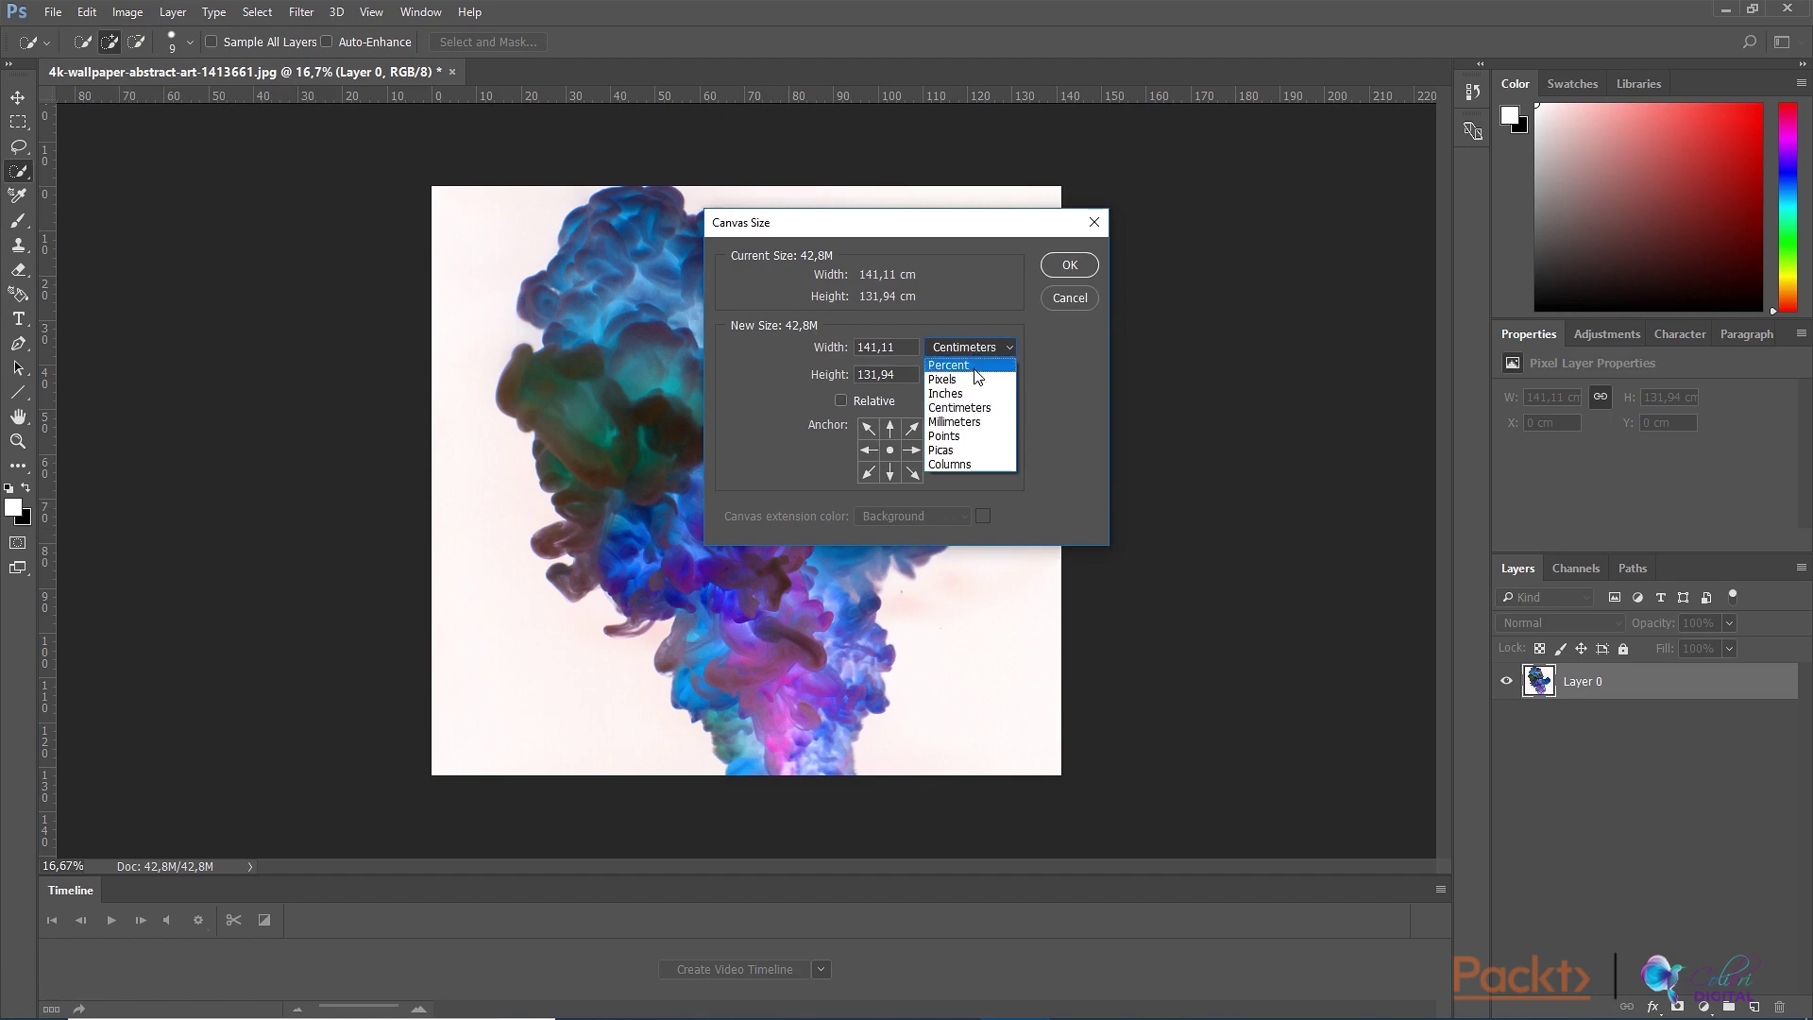
{"action": "left_click", "coordinate": [974, 370]}
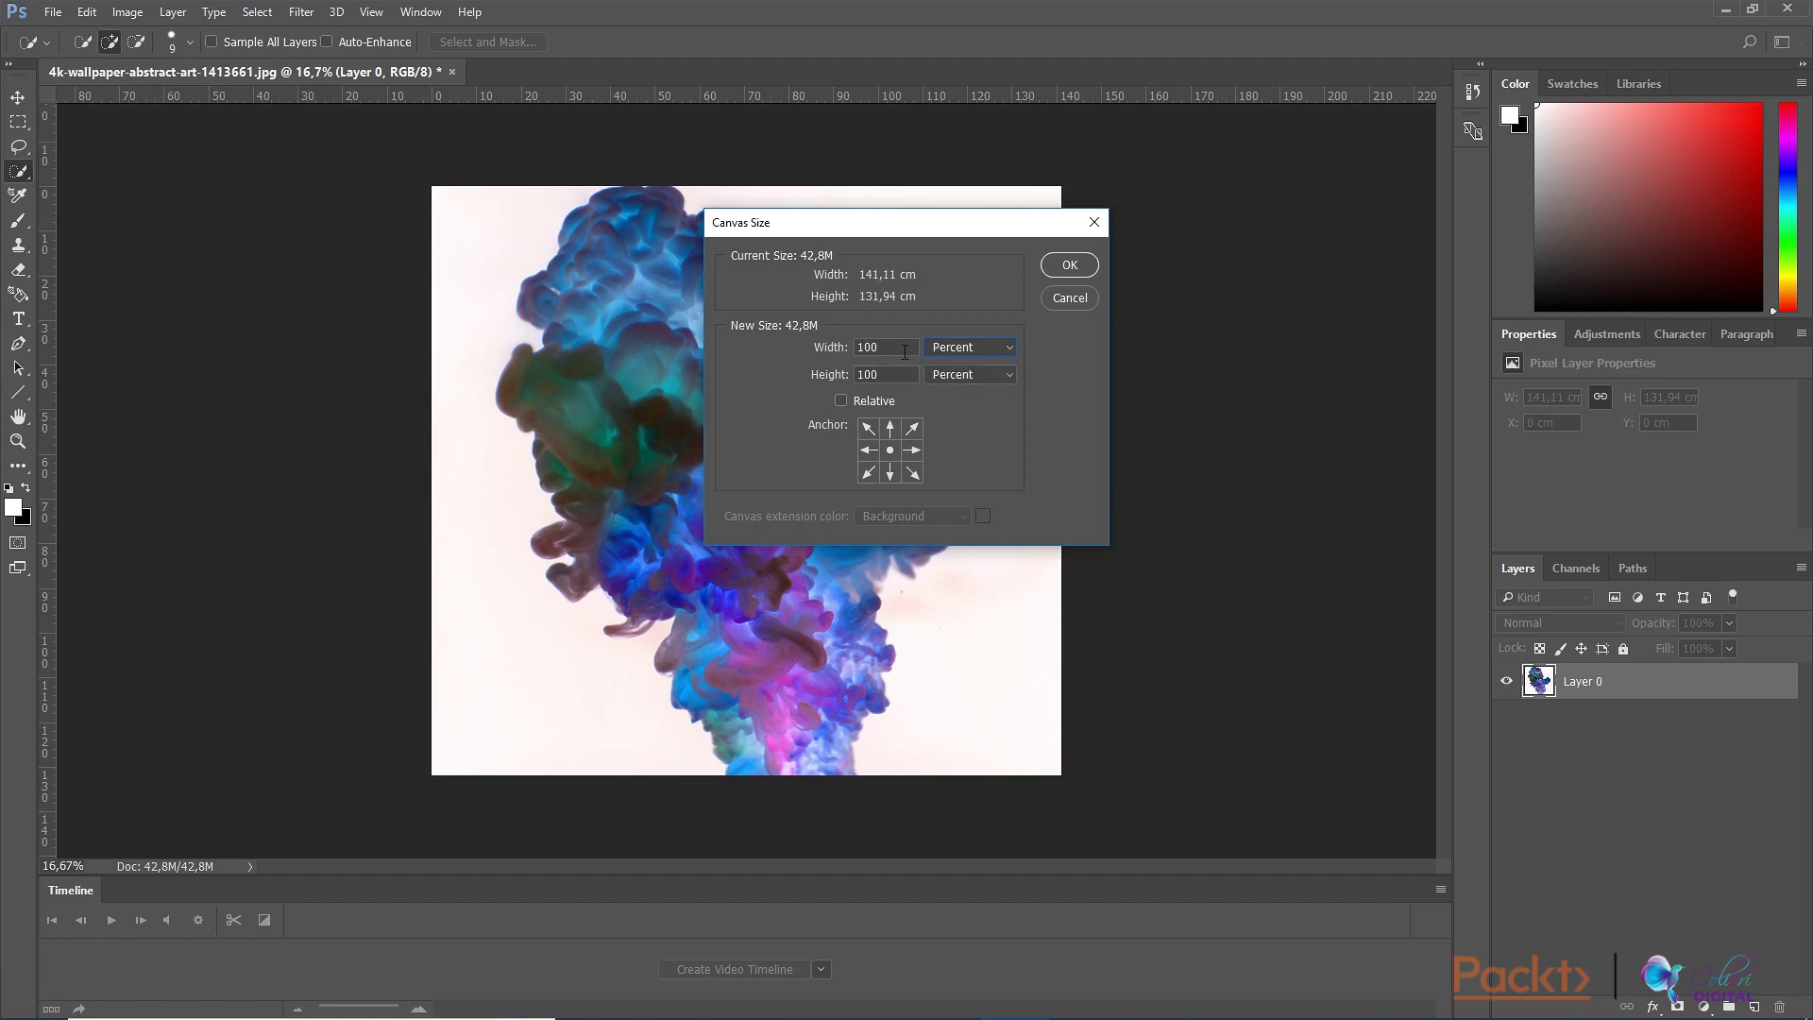
{"action": "left_click_drag", "start_coordinate": [905, 351], "coordinate": [854, 348]}
{"action": "type", "text": "200"}
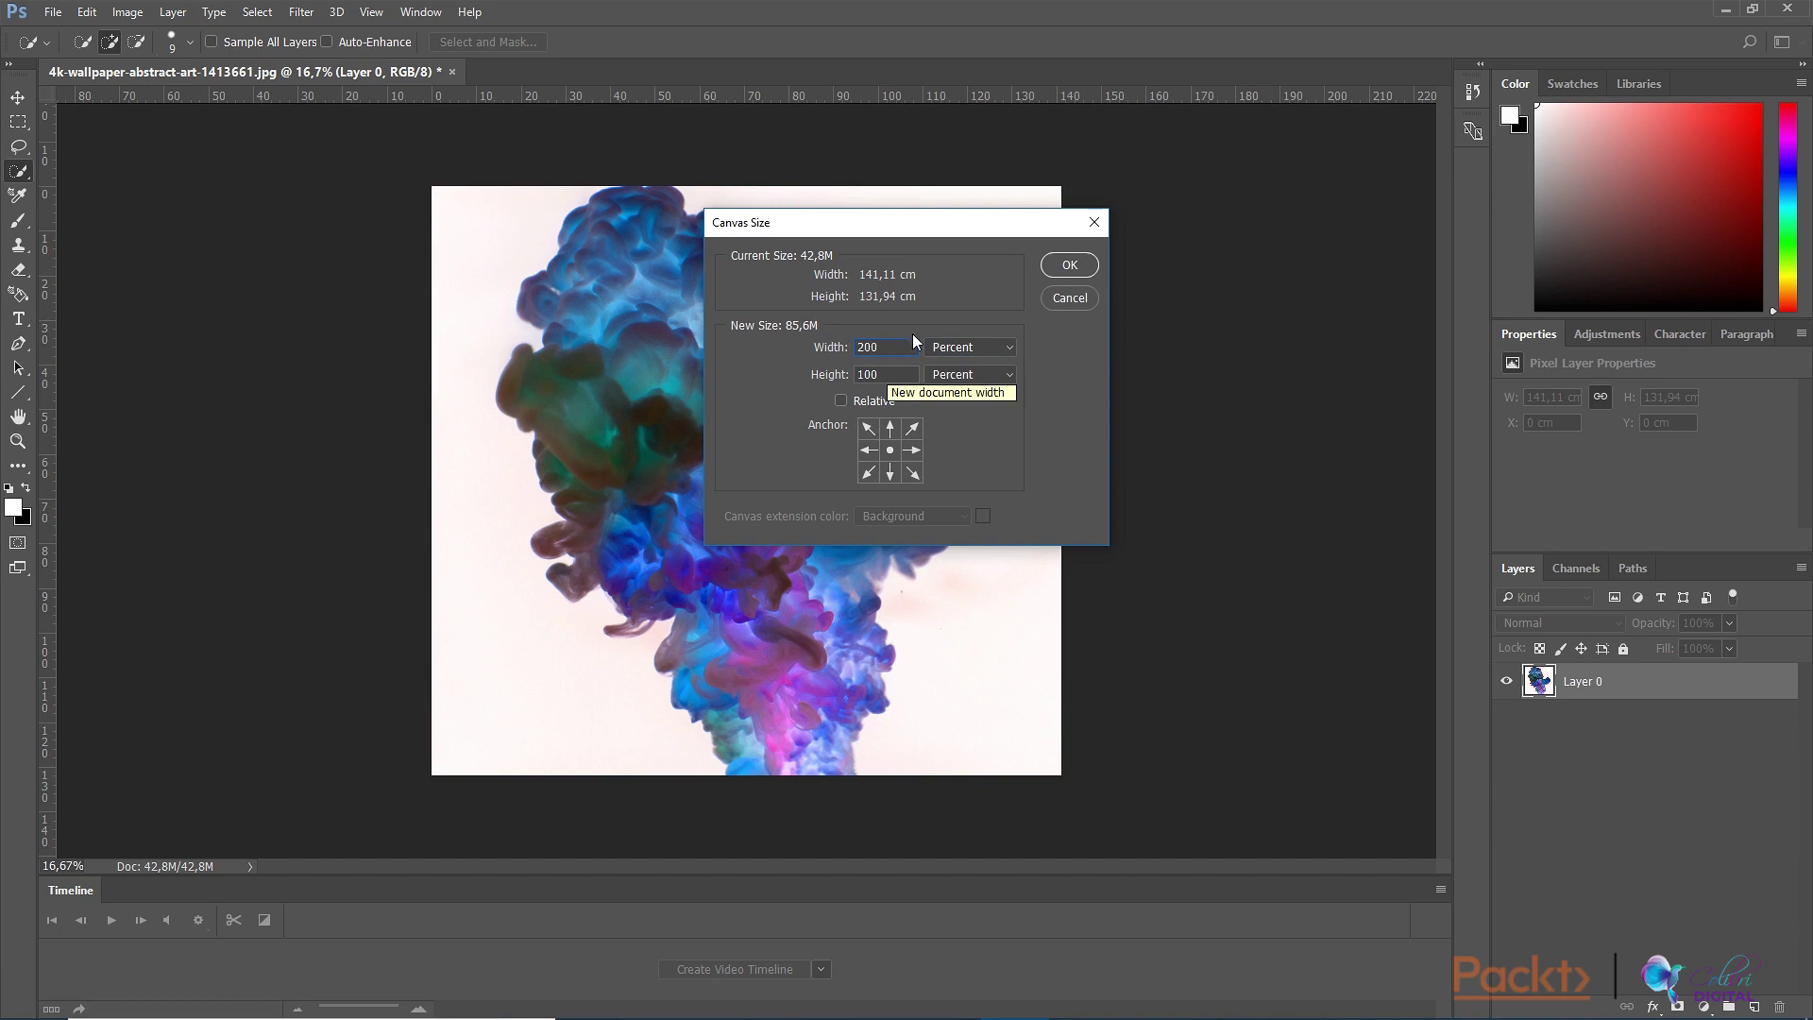
{"action": "left_click", "coordinate": [1092, 226]}
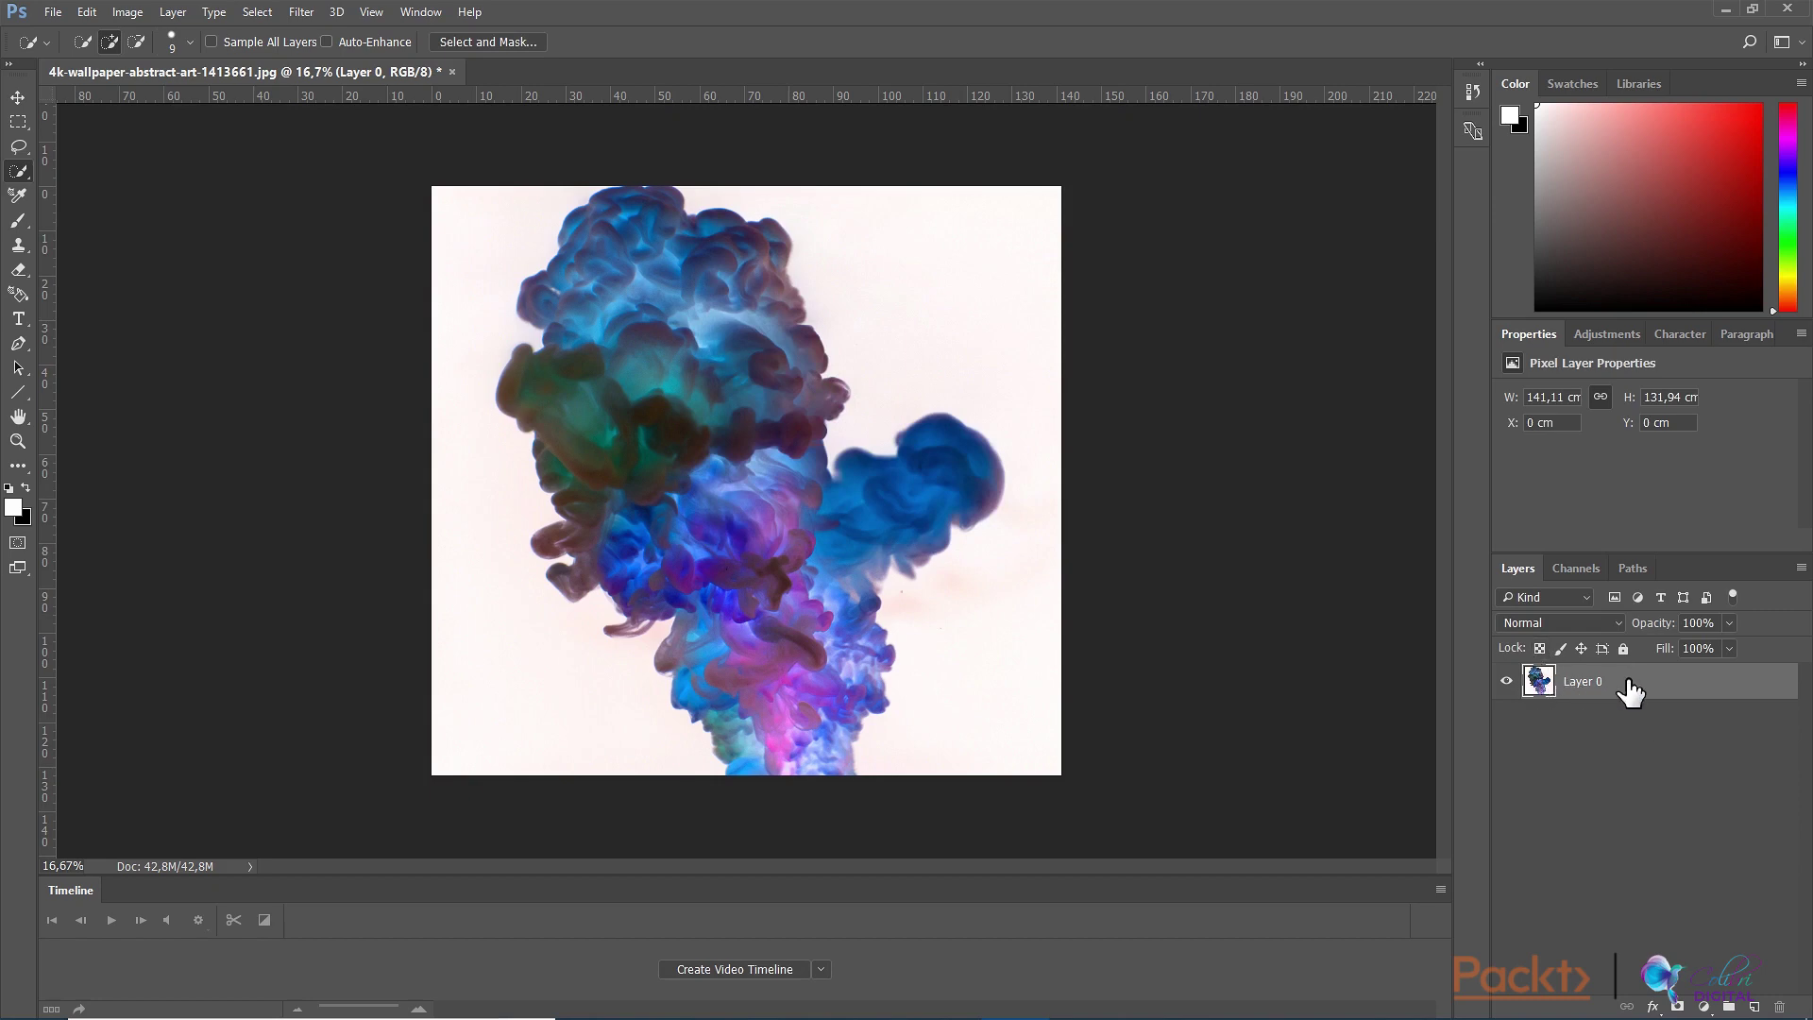
Step: Duplicate Layer 0 and make the original layer active again
{"action": "key", "text": "ctrl+j"}
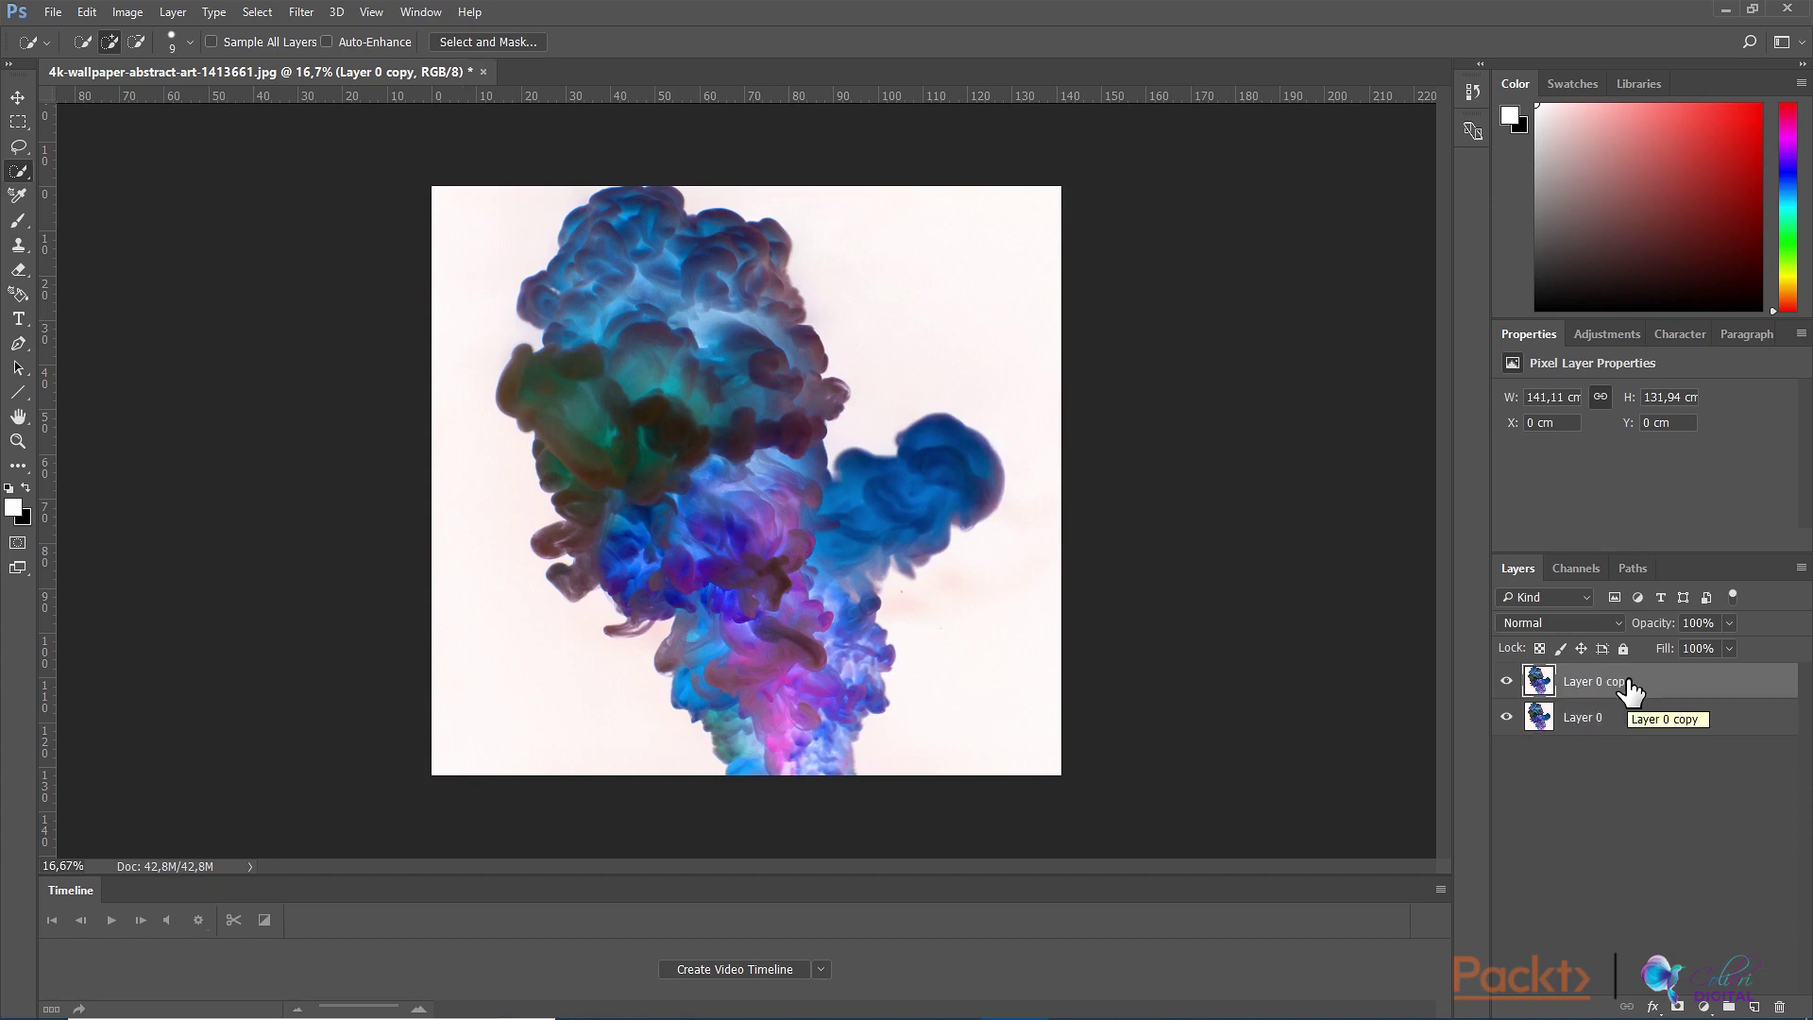
{"action": "left_click", "coordinate": [1506, 717]}
{"action": "left_click", "coordinate": [1610, 727]}
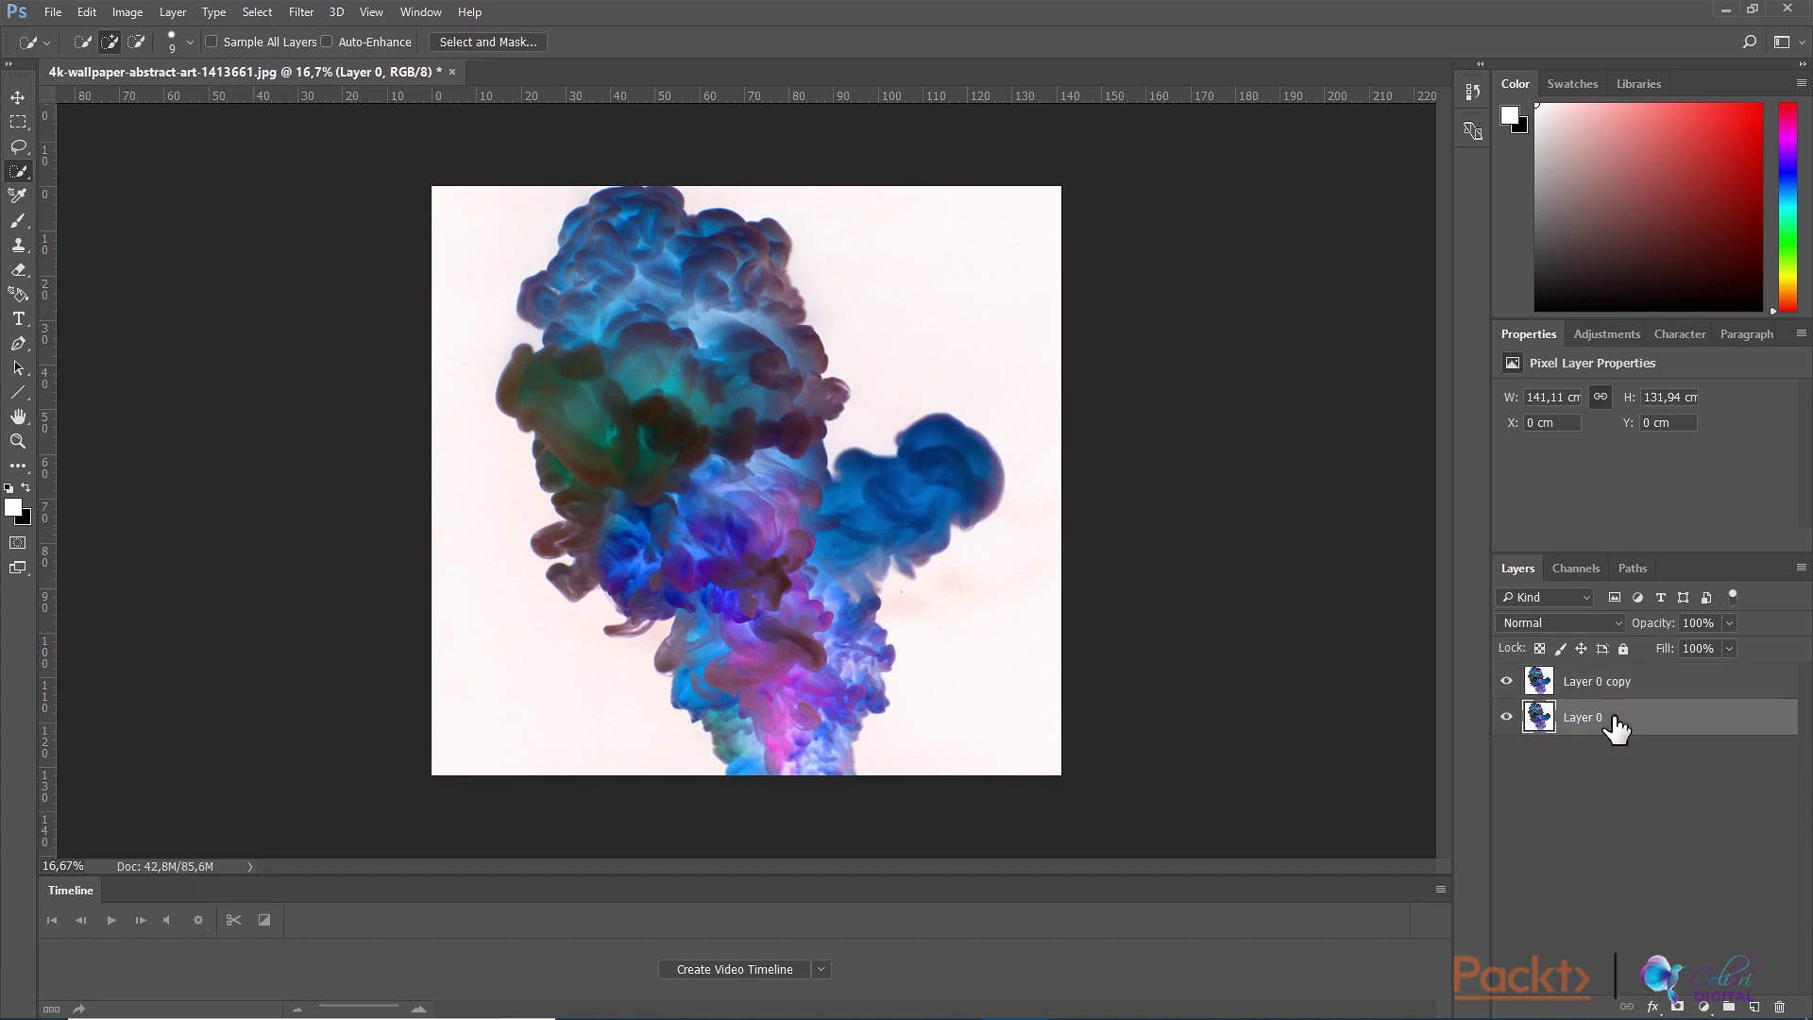
Step: Extend the canvas width to 200 percent, adding all the new space to the right of the image
{"action": "left_click", "coordinate": [87, 11]}
{"action": "mouse_move", "coordinate": [127, 12]}
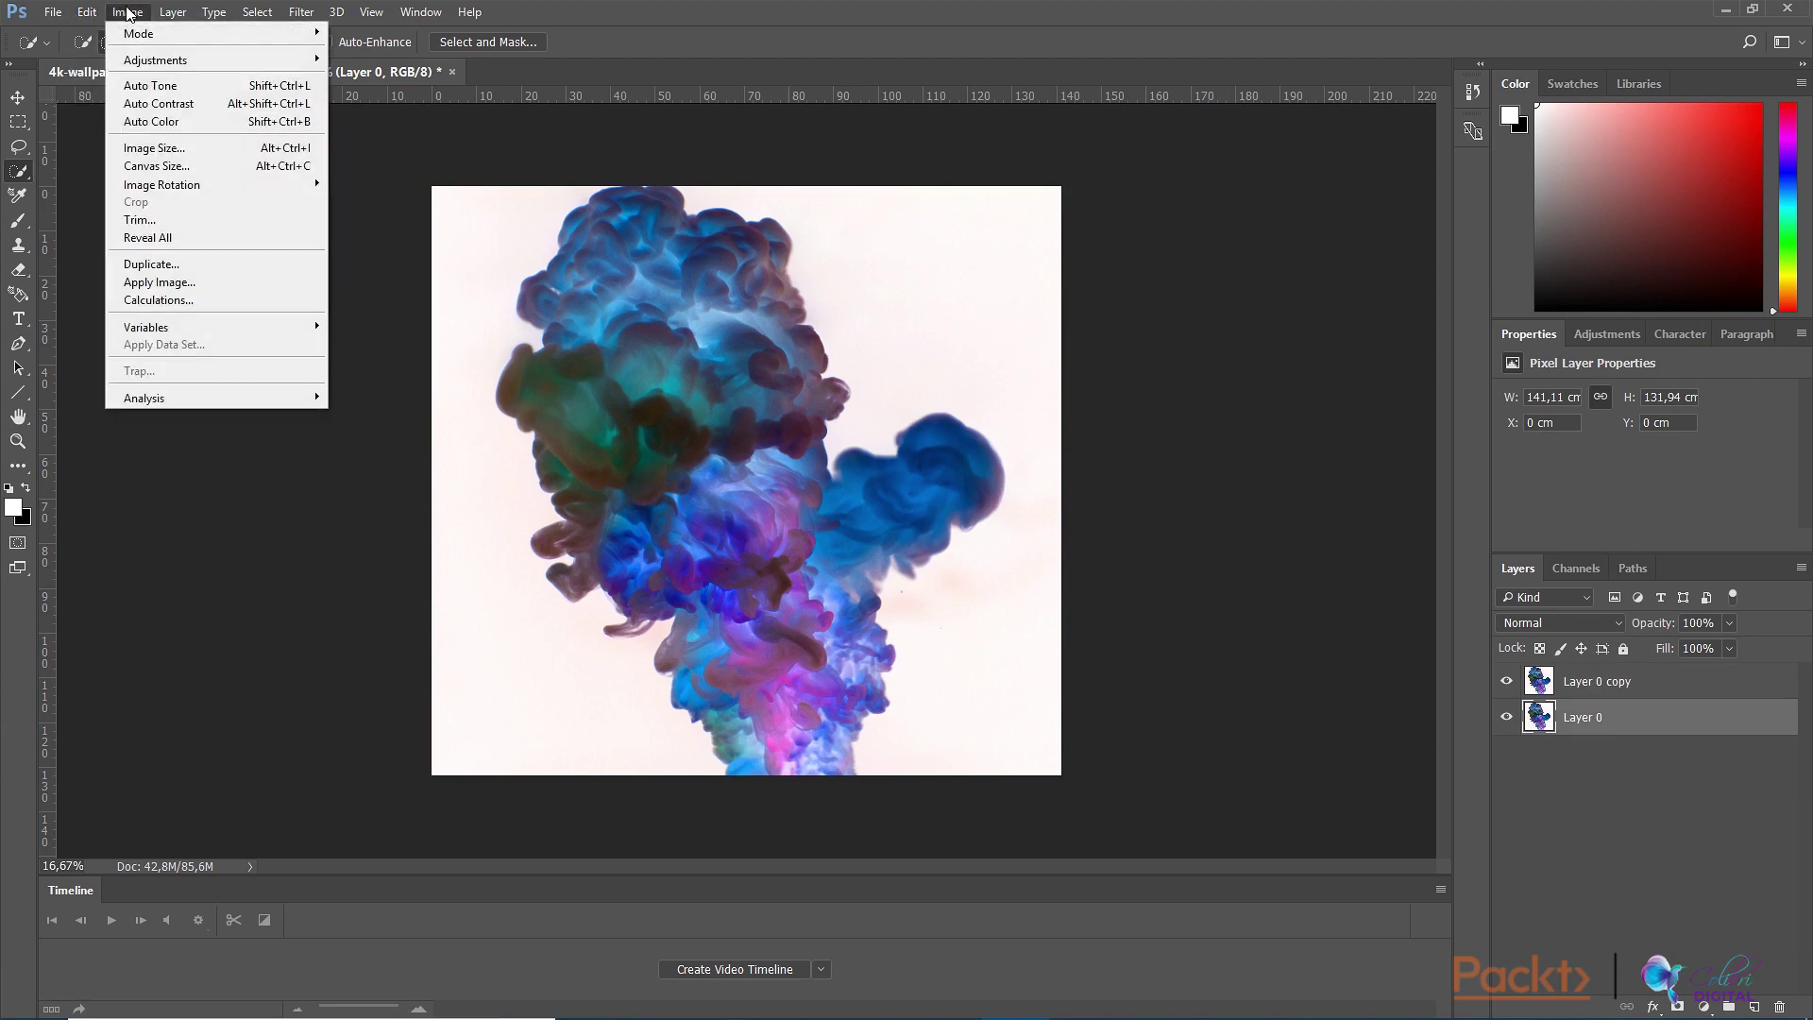
{"action": "left_click", "coordinate": [176, 166]}
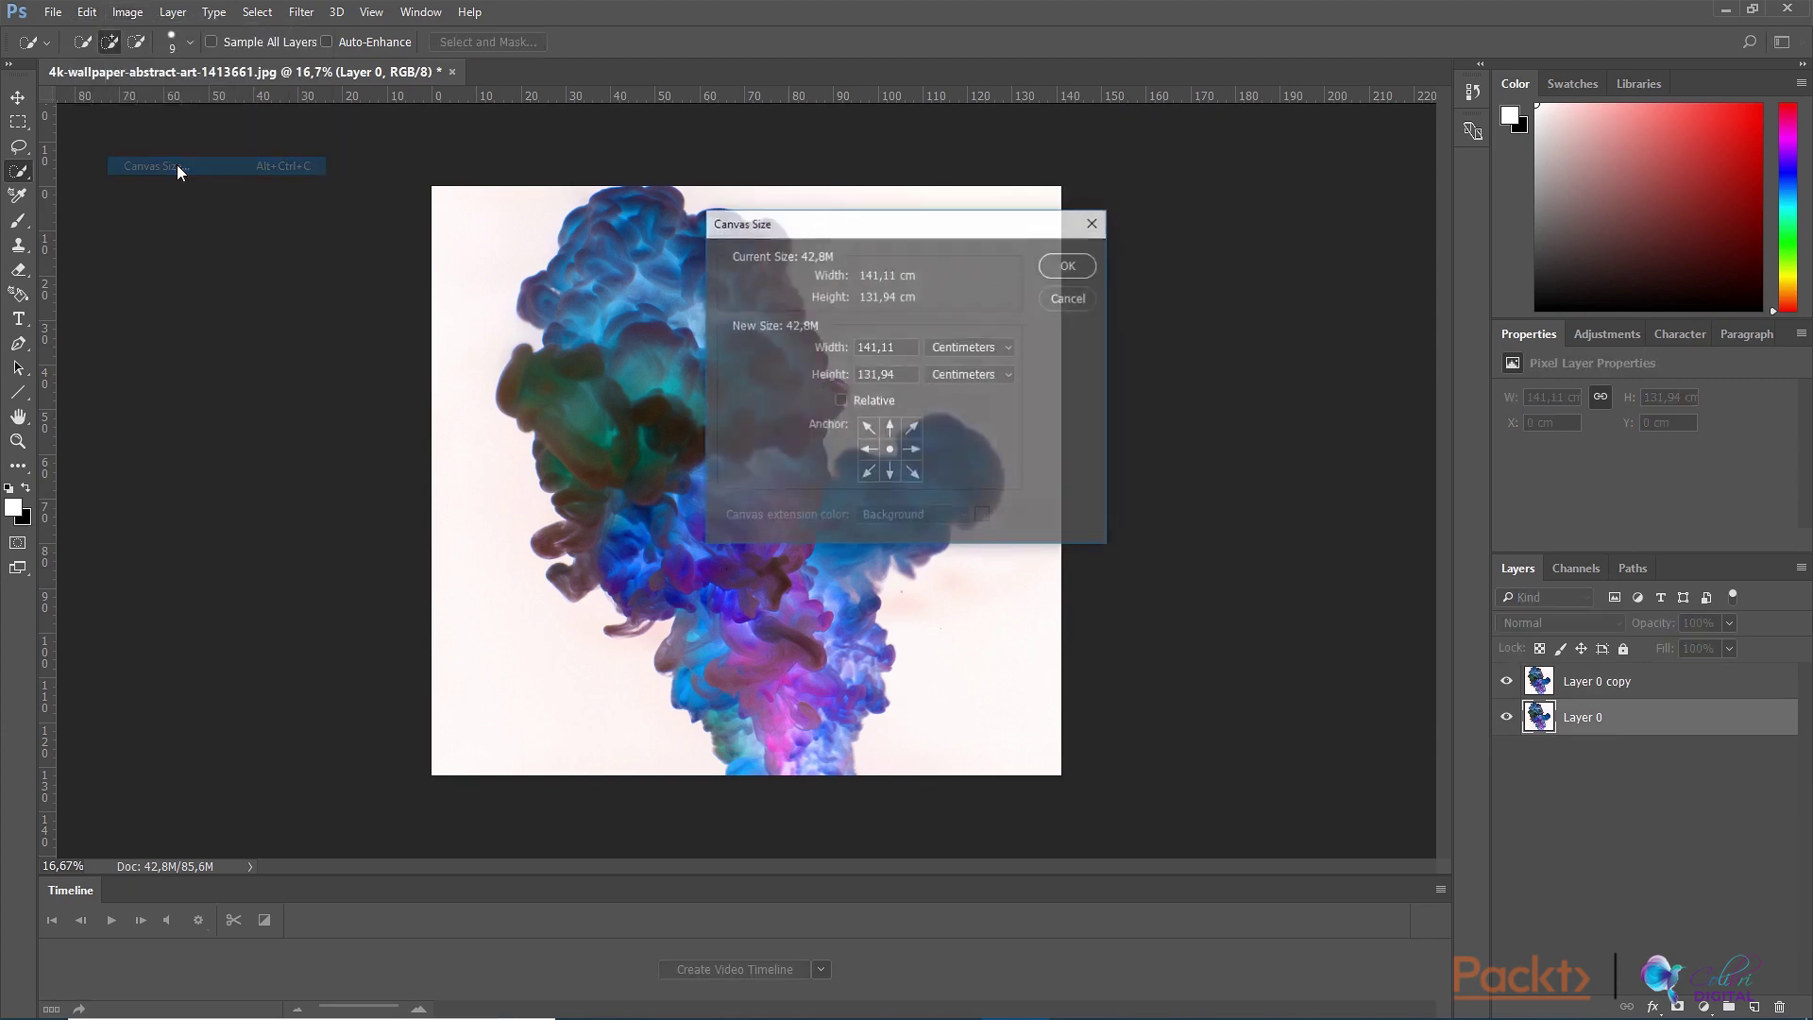
{"action": "left_click", "coordinate": [971, 347]}
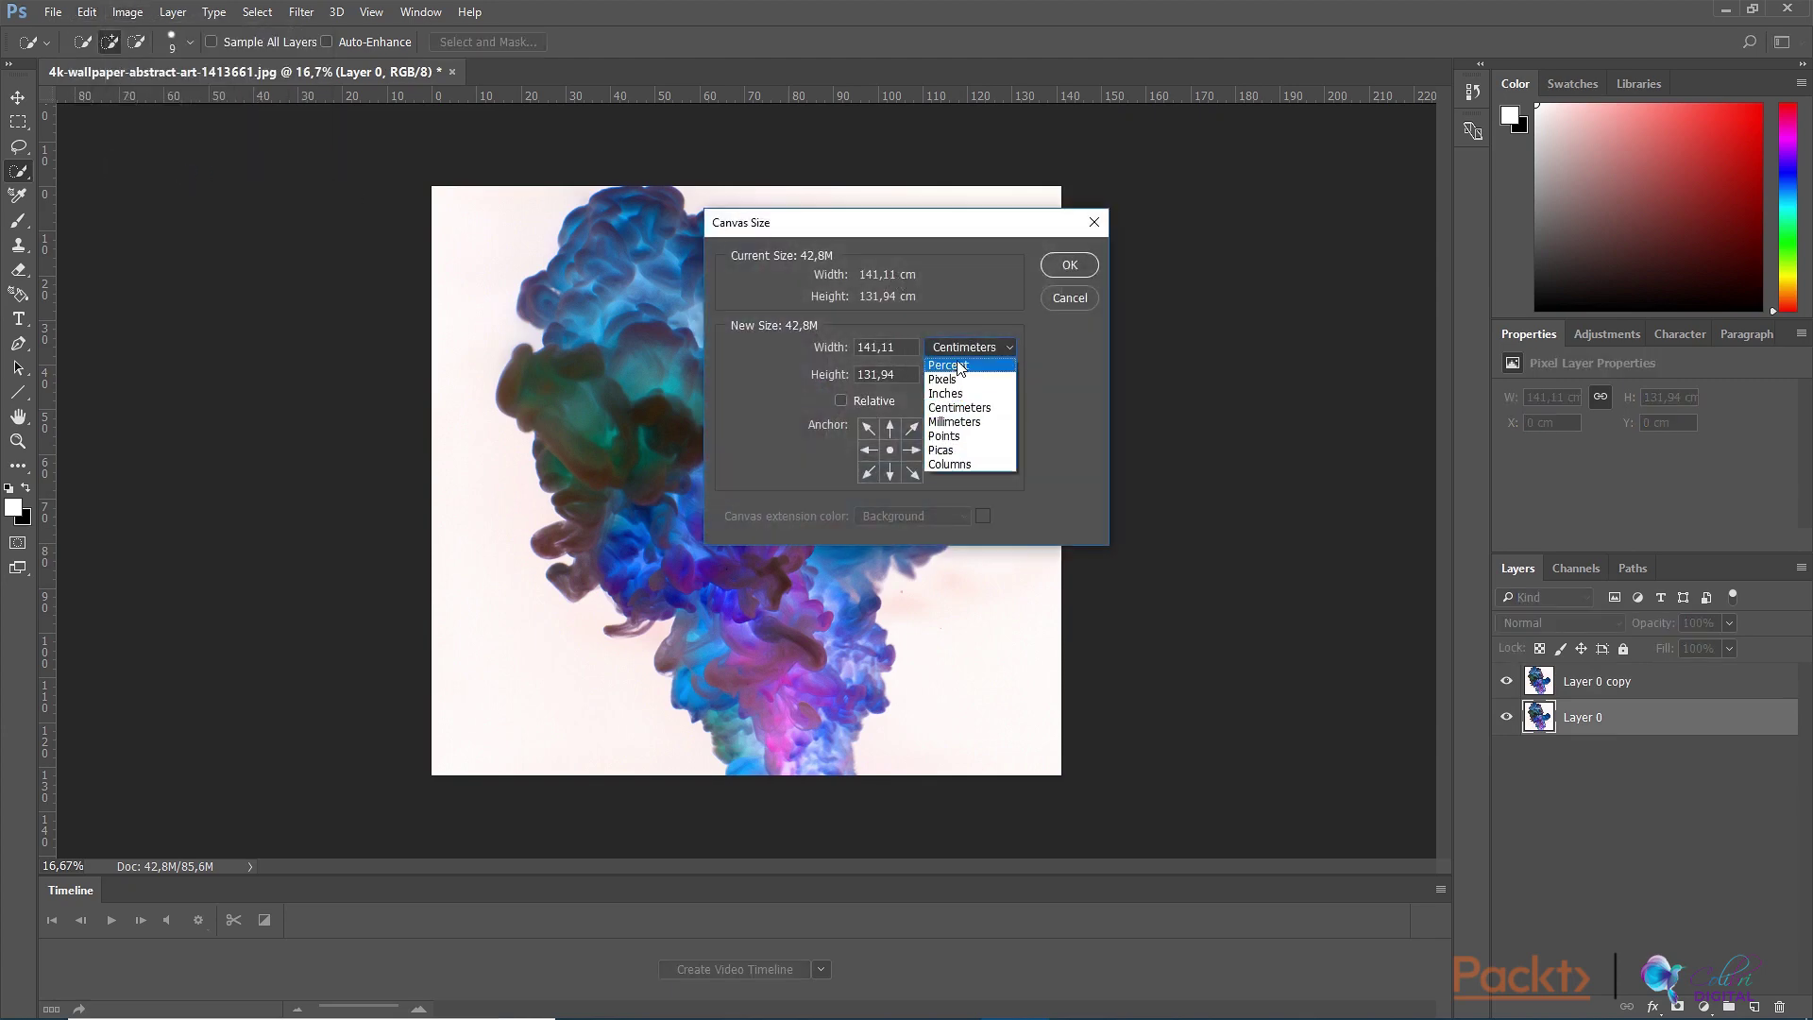
{"action": "left_click", "coordinate": [954, 365]}
{"action": "double_click", "coordinate": [894, 350]}
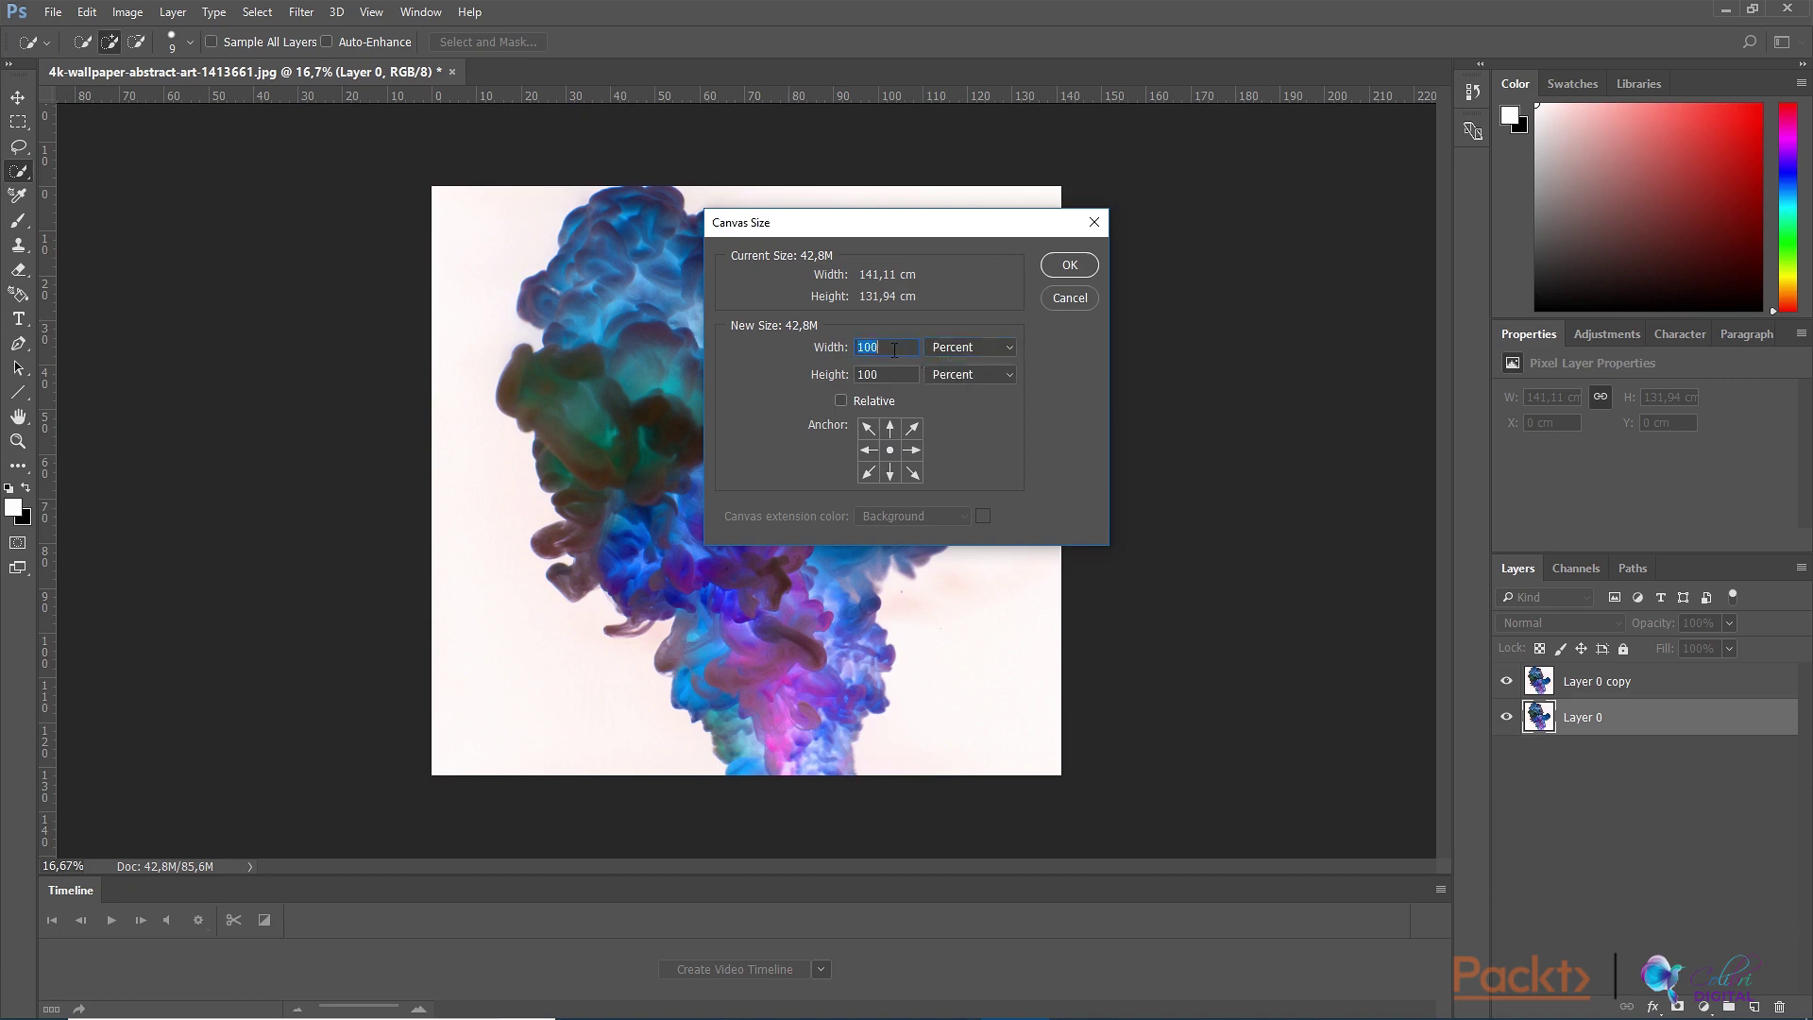
{"action": "type", "text": "200"}
{"action": "left_click", "coordinate": [1069, 265]}
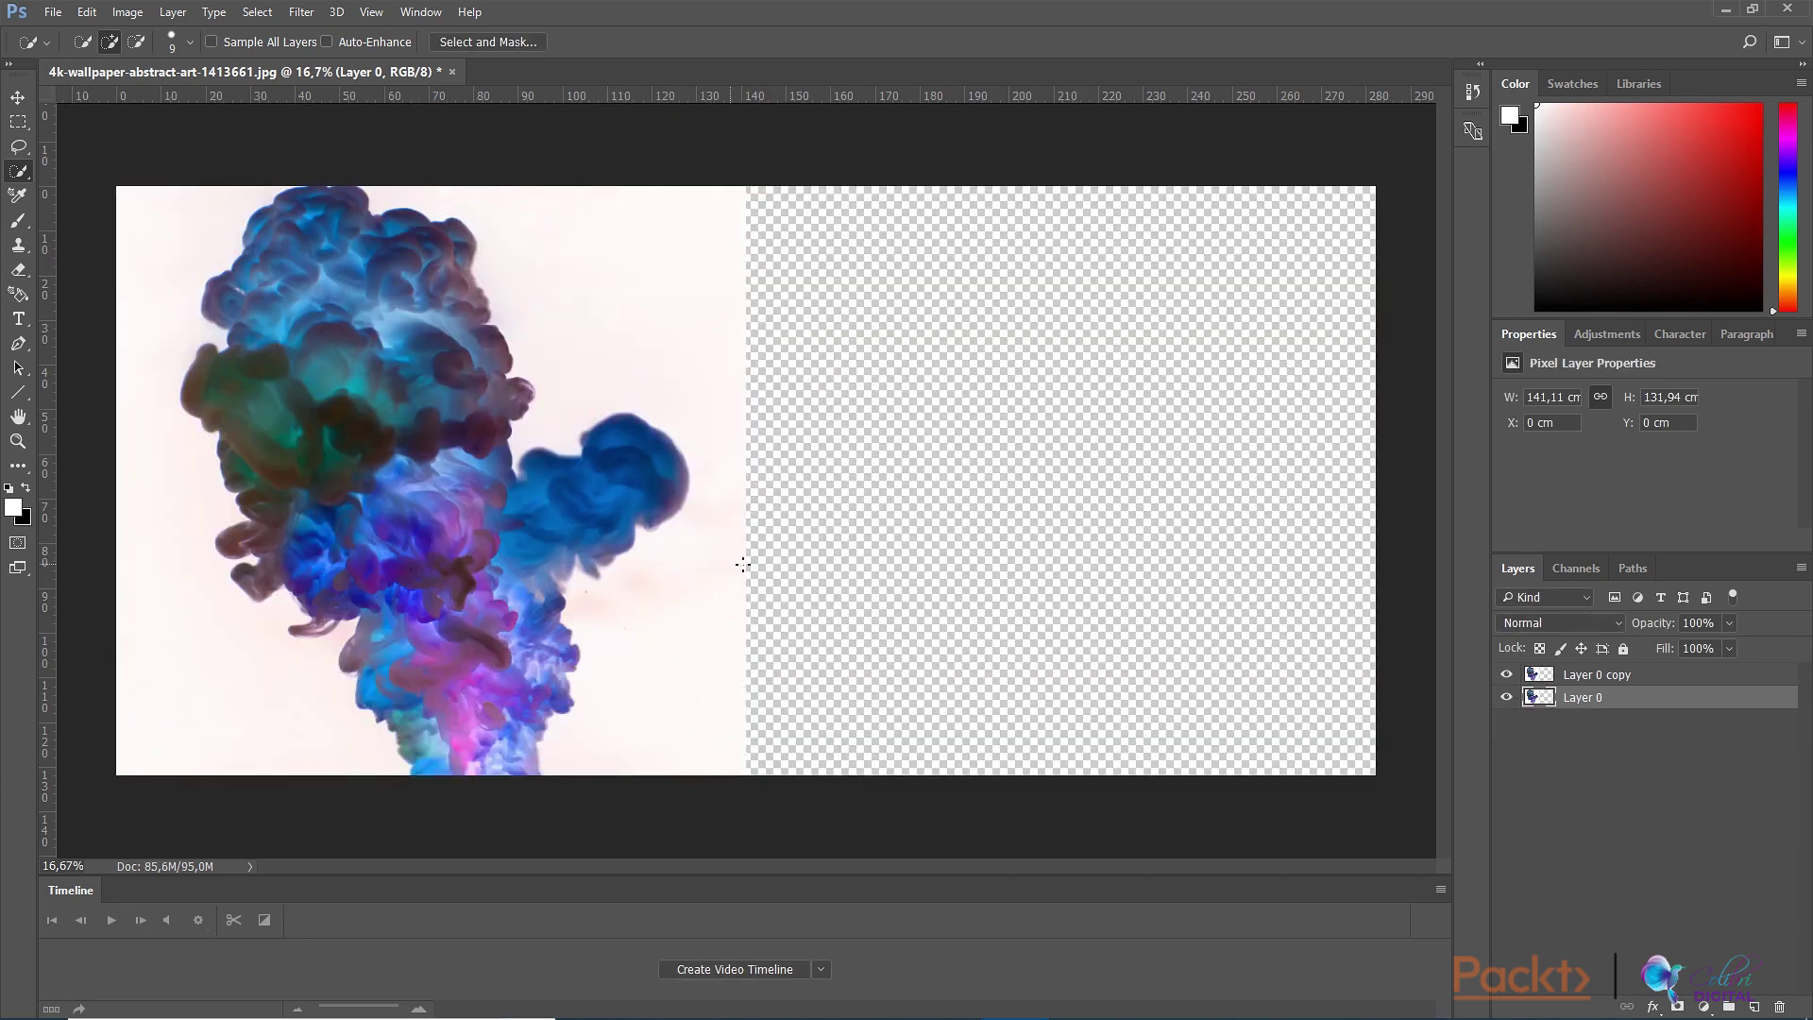
Step: Move Layer 0 copy with Free Transform into the empty right half of the canvas, flush beside the original image
{"action": "left_click", "coordinate": [1687, 678]}
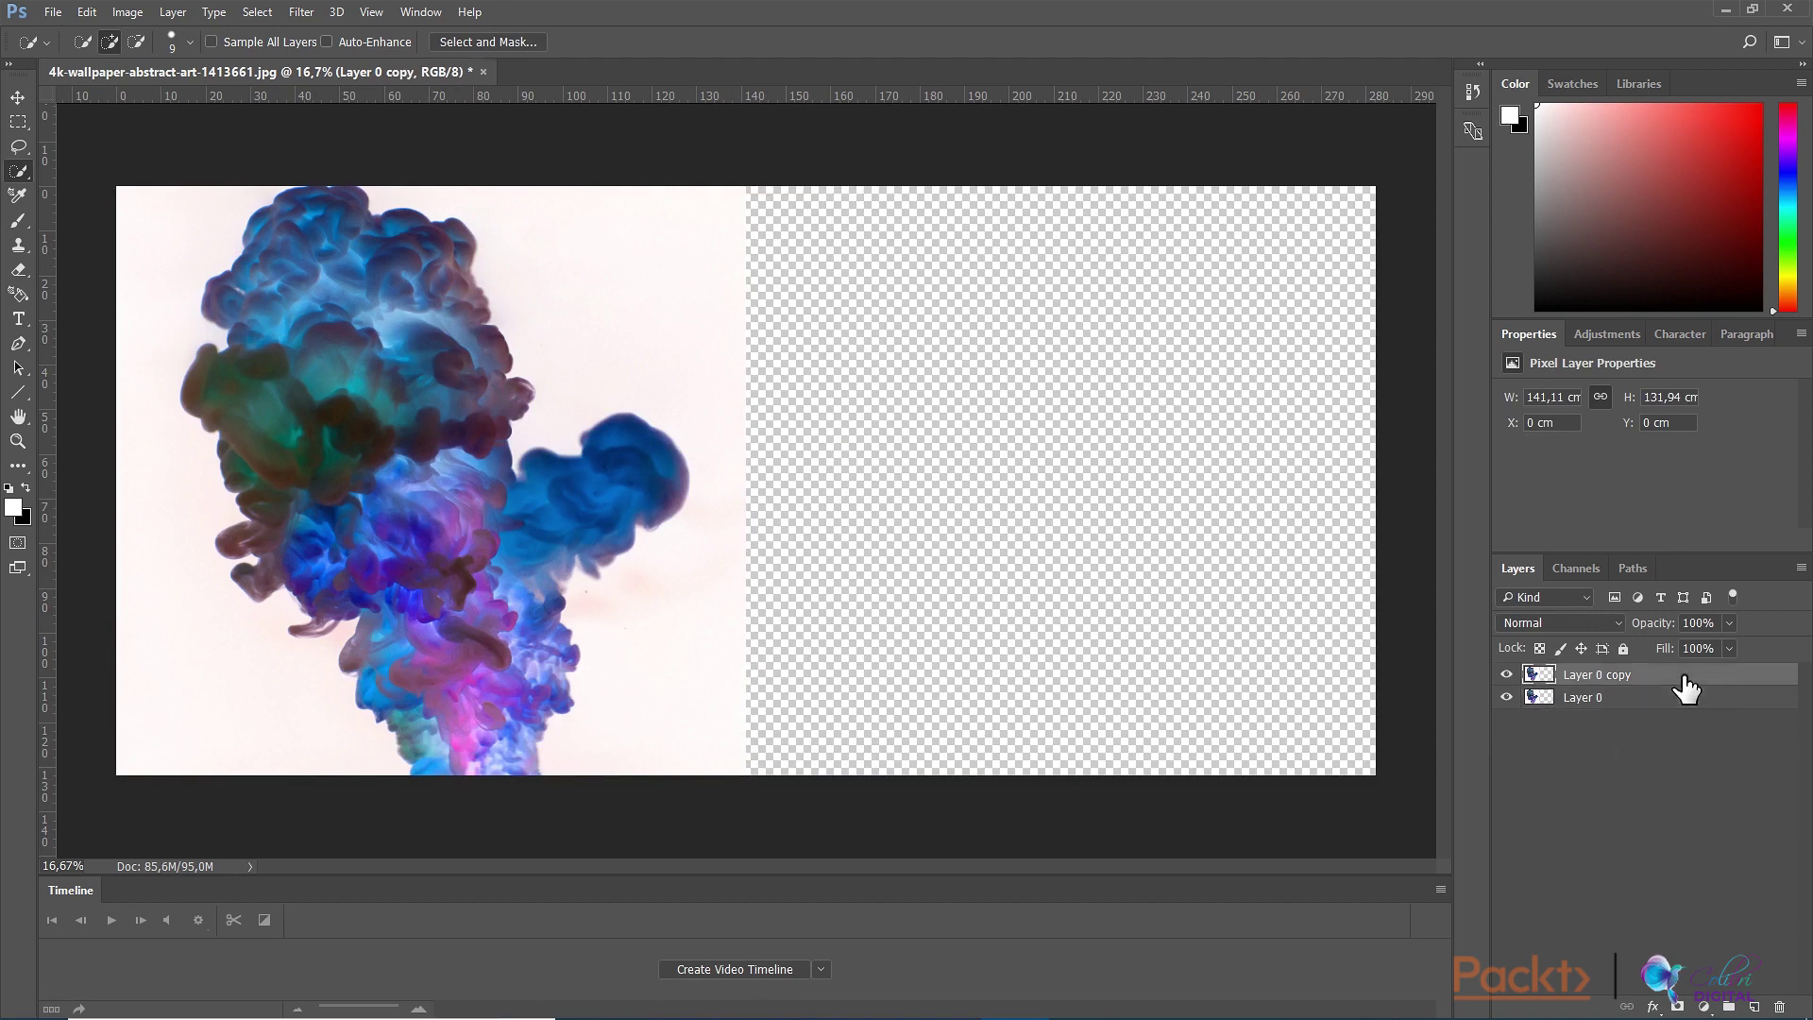
{"action": "key", "text": "ctrl+t"}
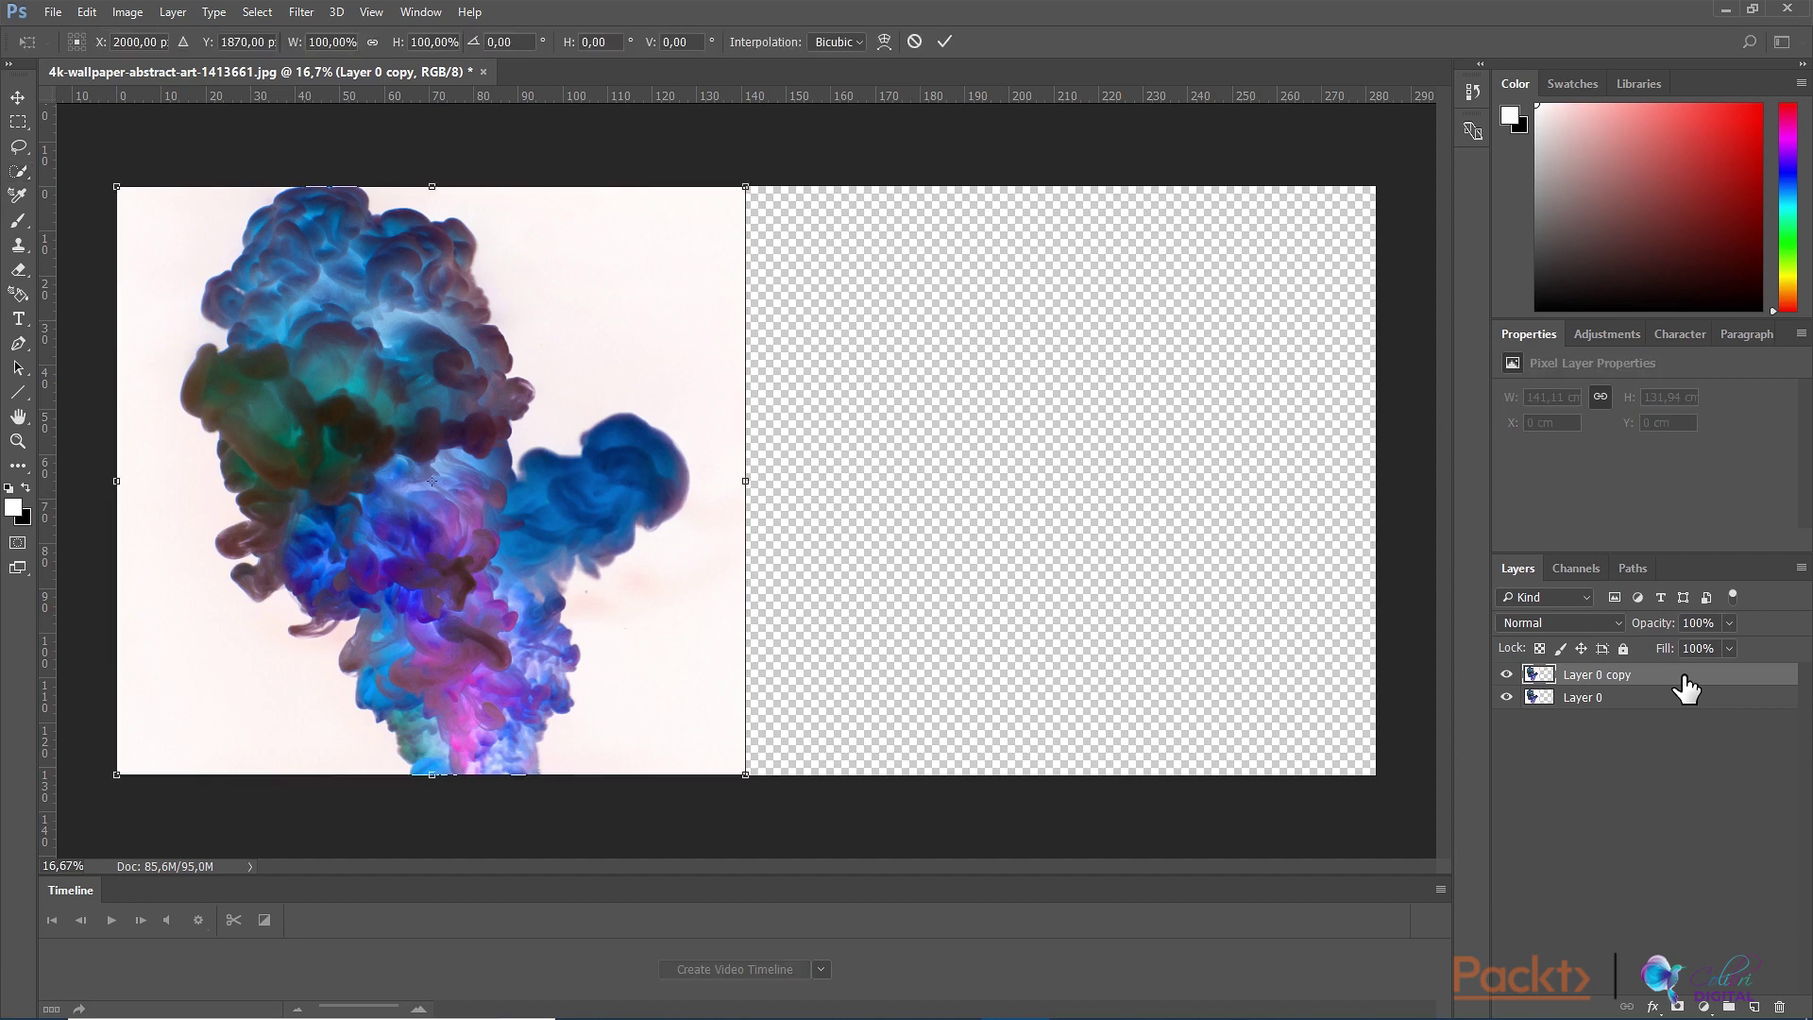
{"action": "left_click_drag", "start_coordinate": [495, 645], "coordinate": [1130, 638]}
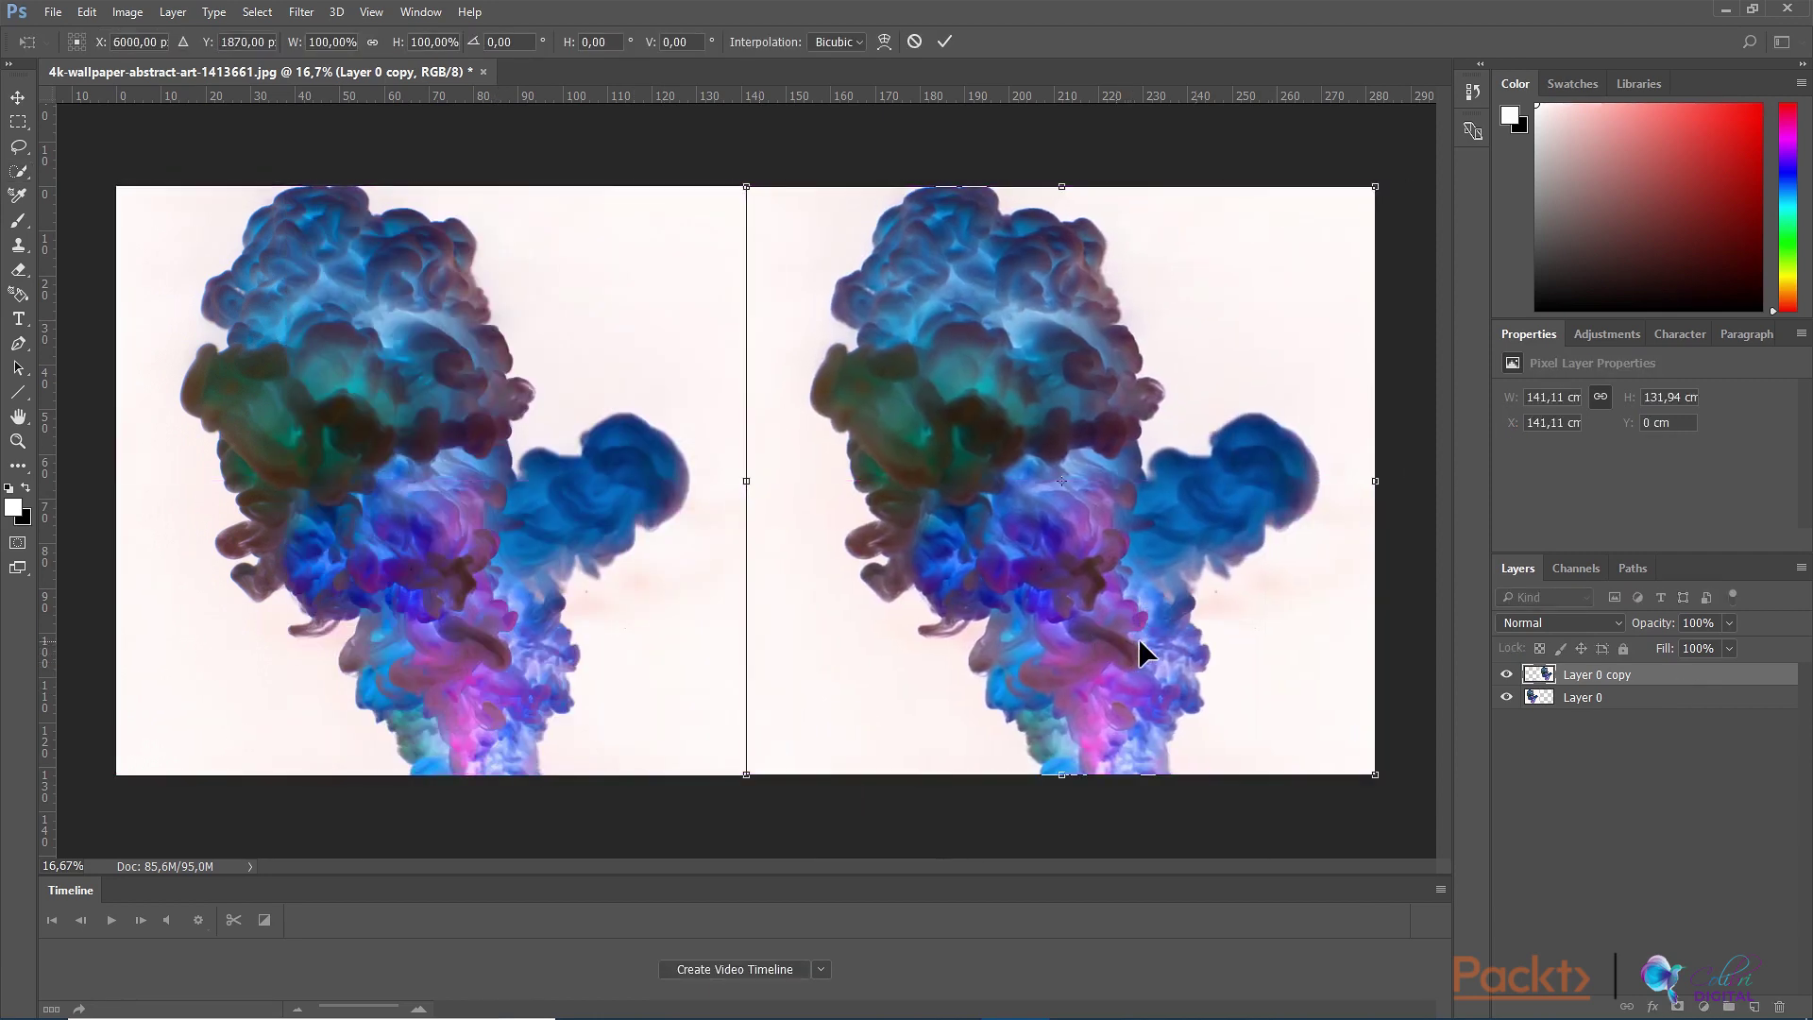
{"action": "key", "text": "w"}
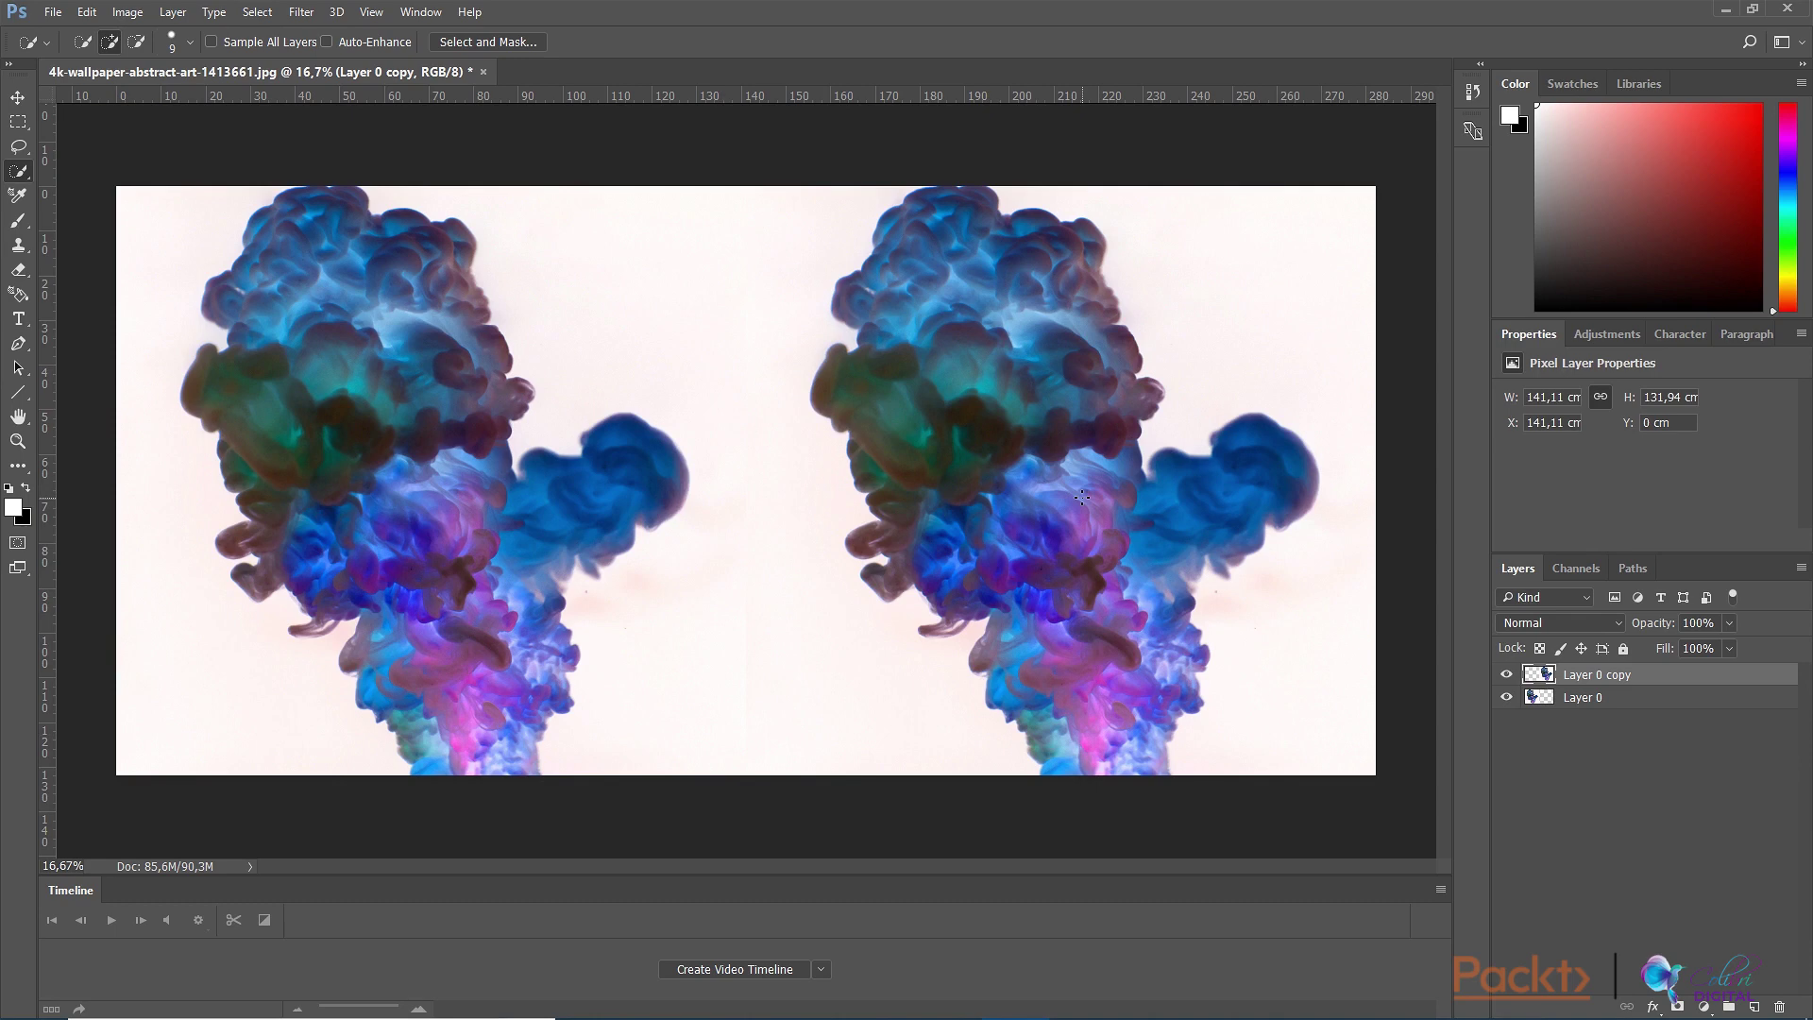
Step: Convert Layer 0 copy to a smart object and select the original Layer 0
{"action": "right_click", "coordinate": [1645, 674]}
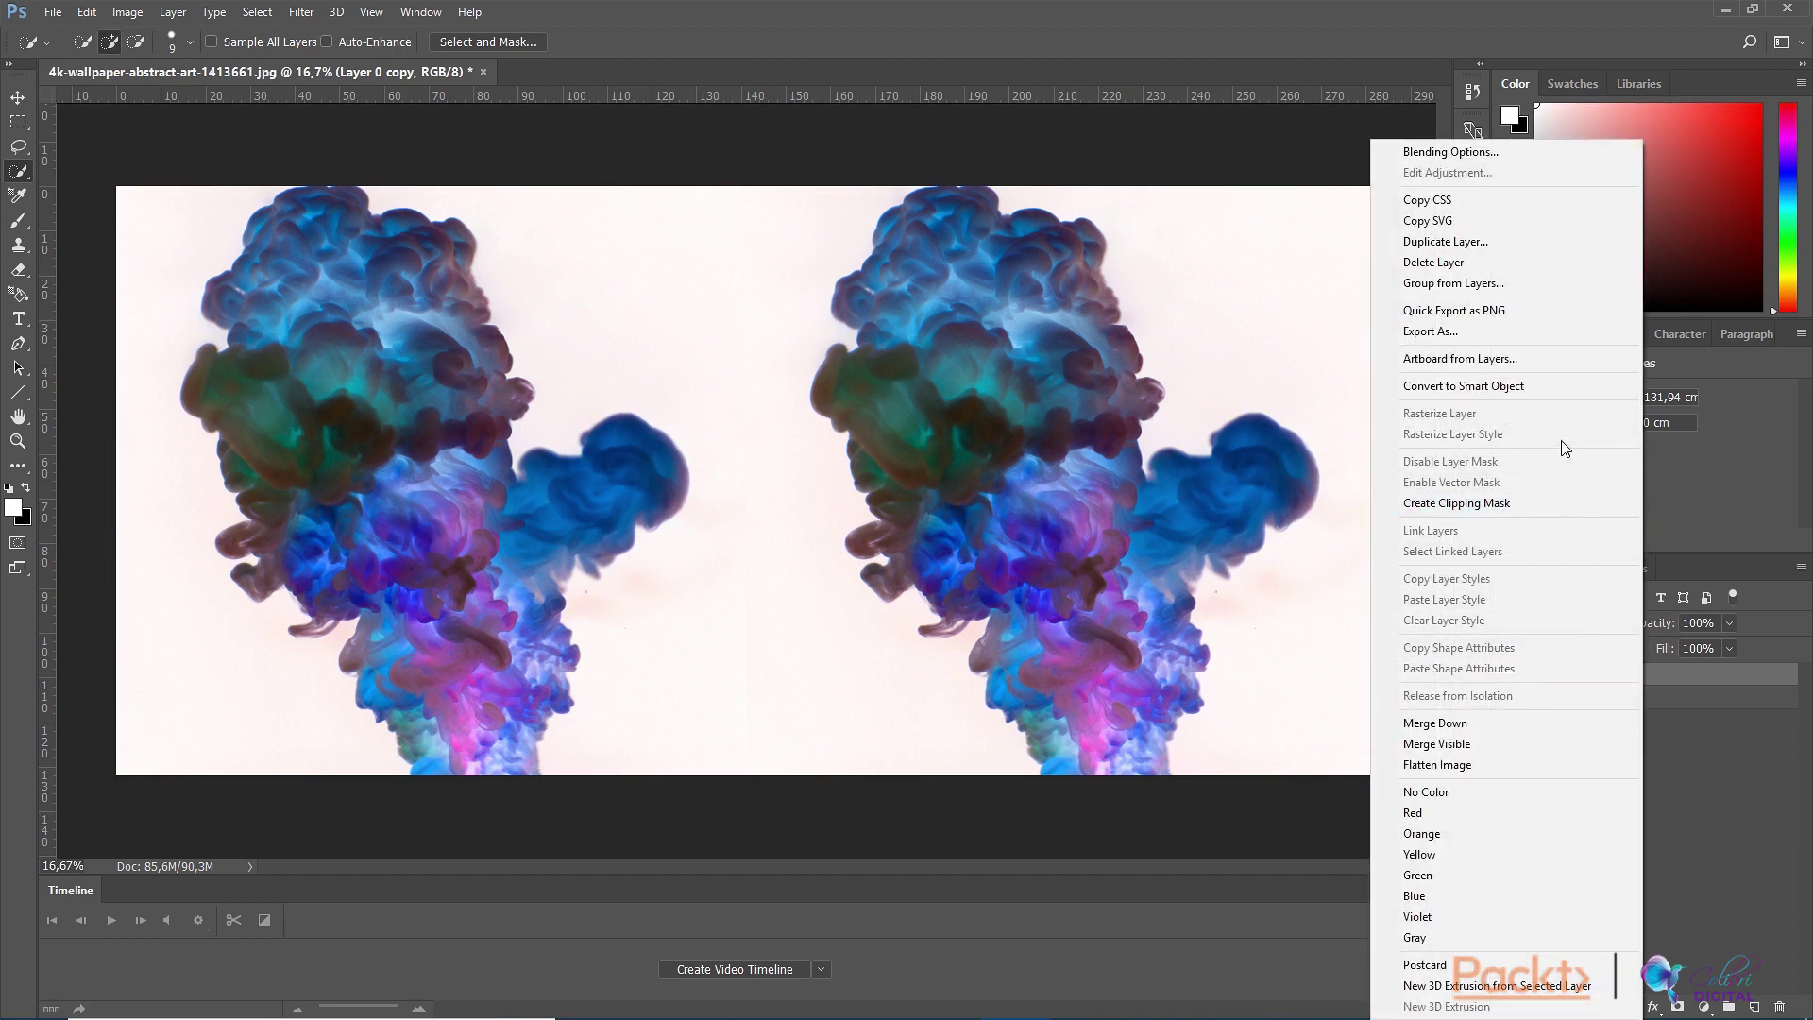
{"action": "left_click", "coordinate": [1553, 386]}
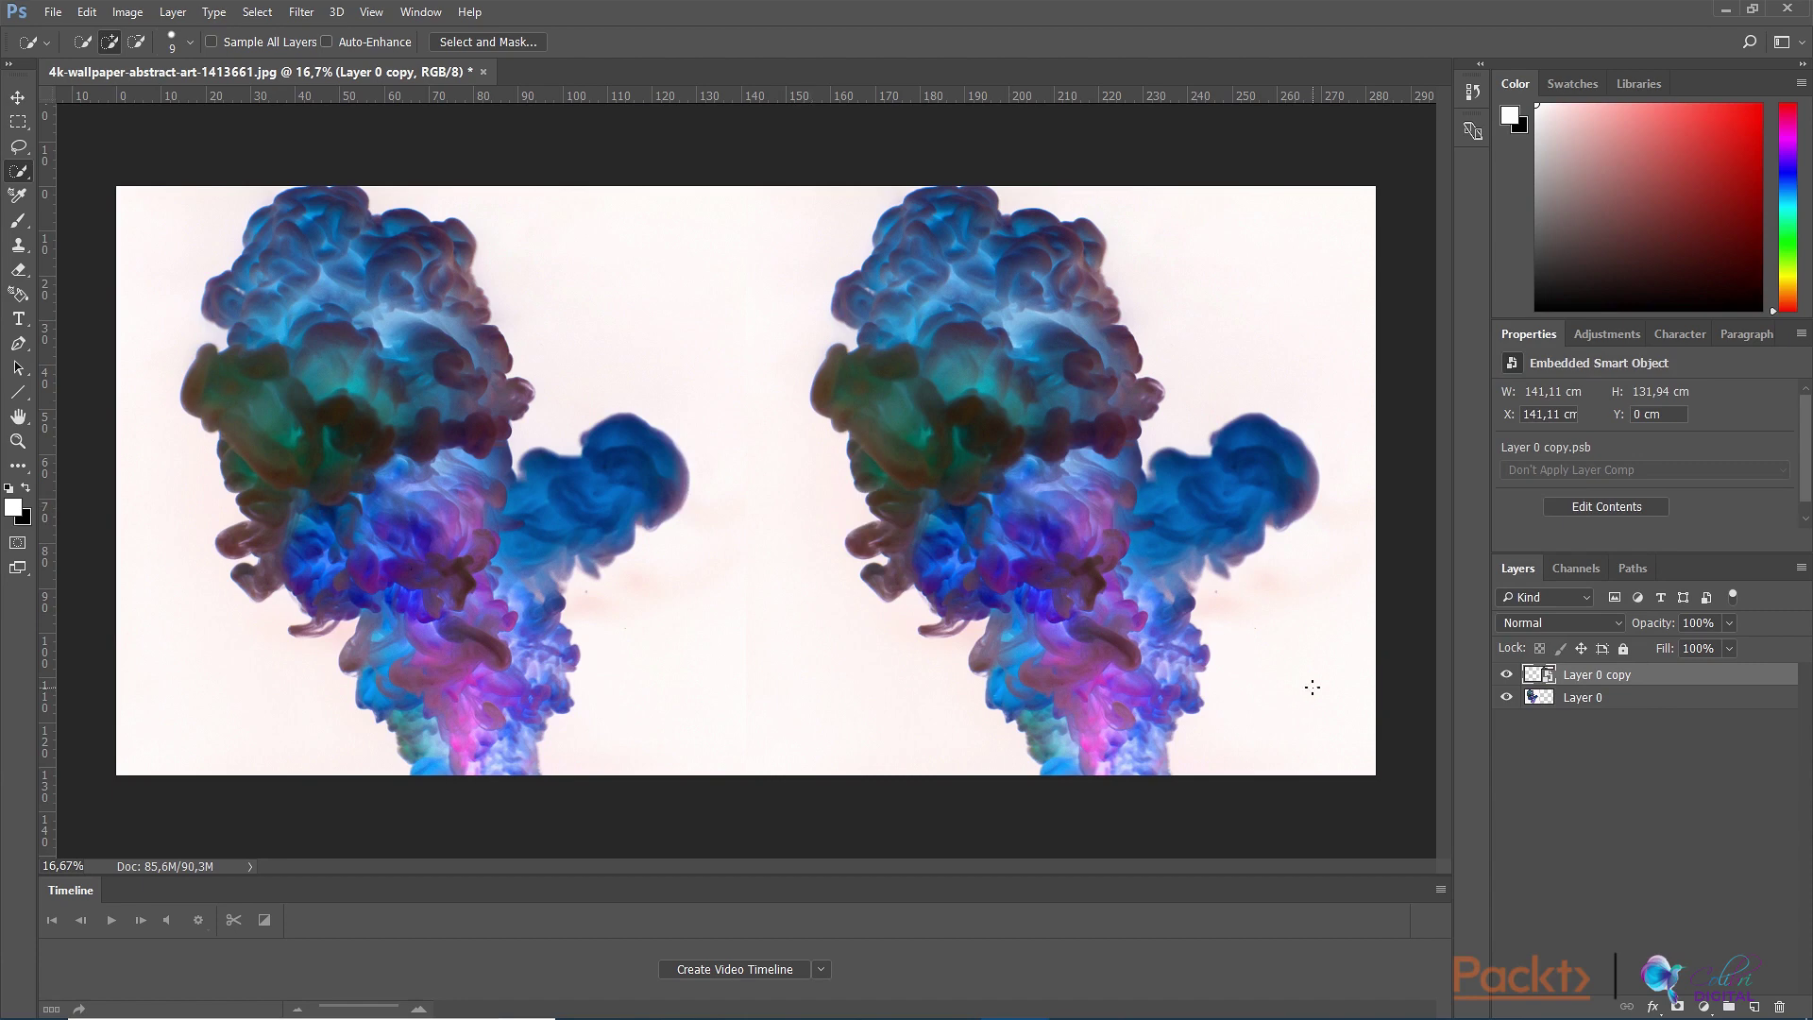
{"action": "left_click", "coordinate": [1610, 706]}
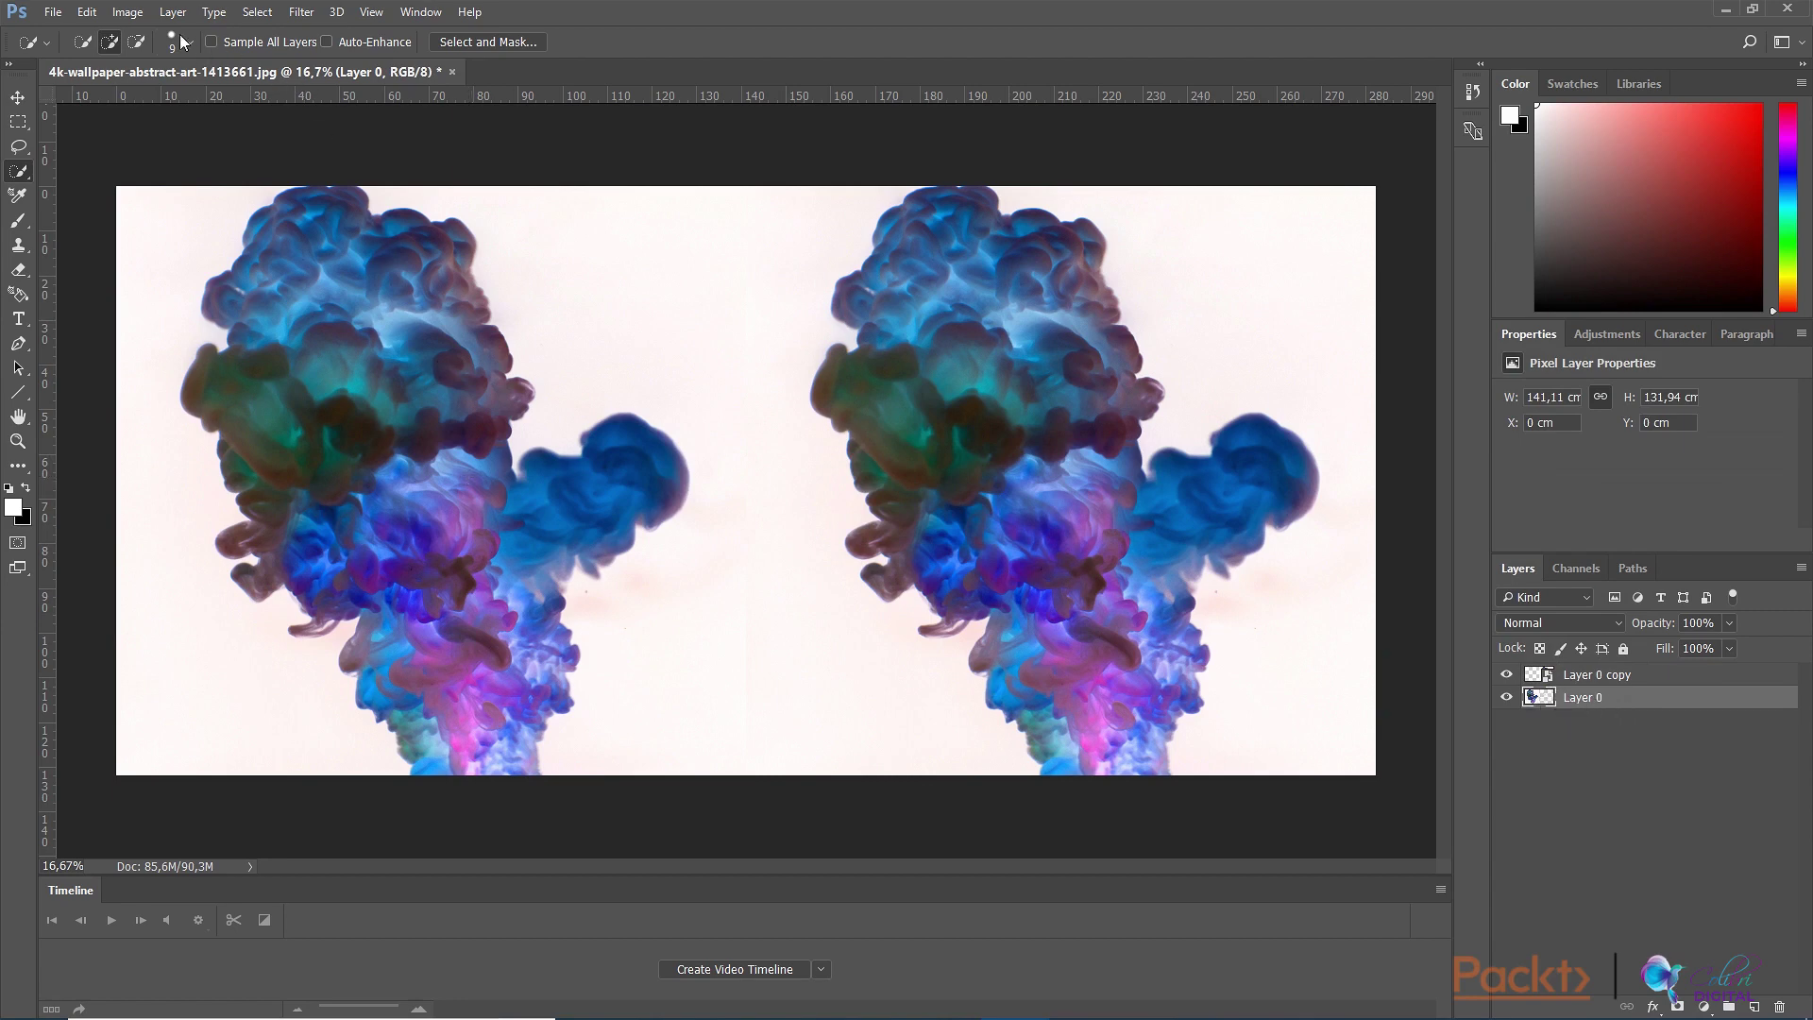
{"action": "left_click", "coordinate": [129, 13]}
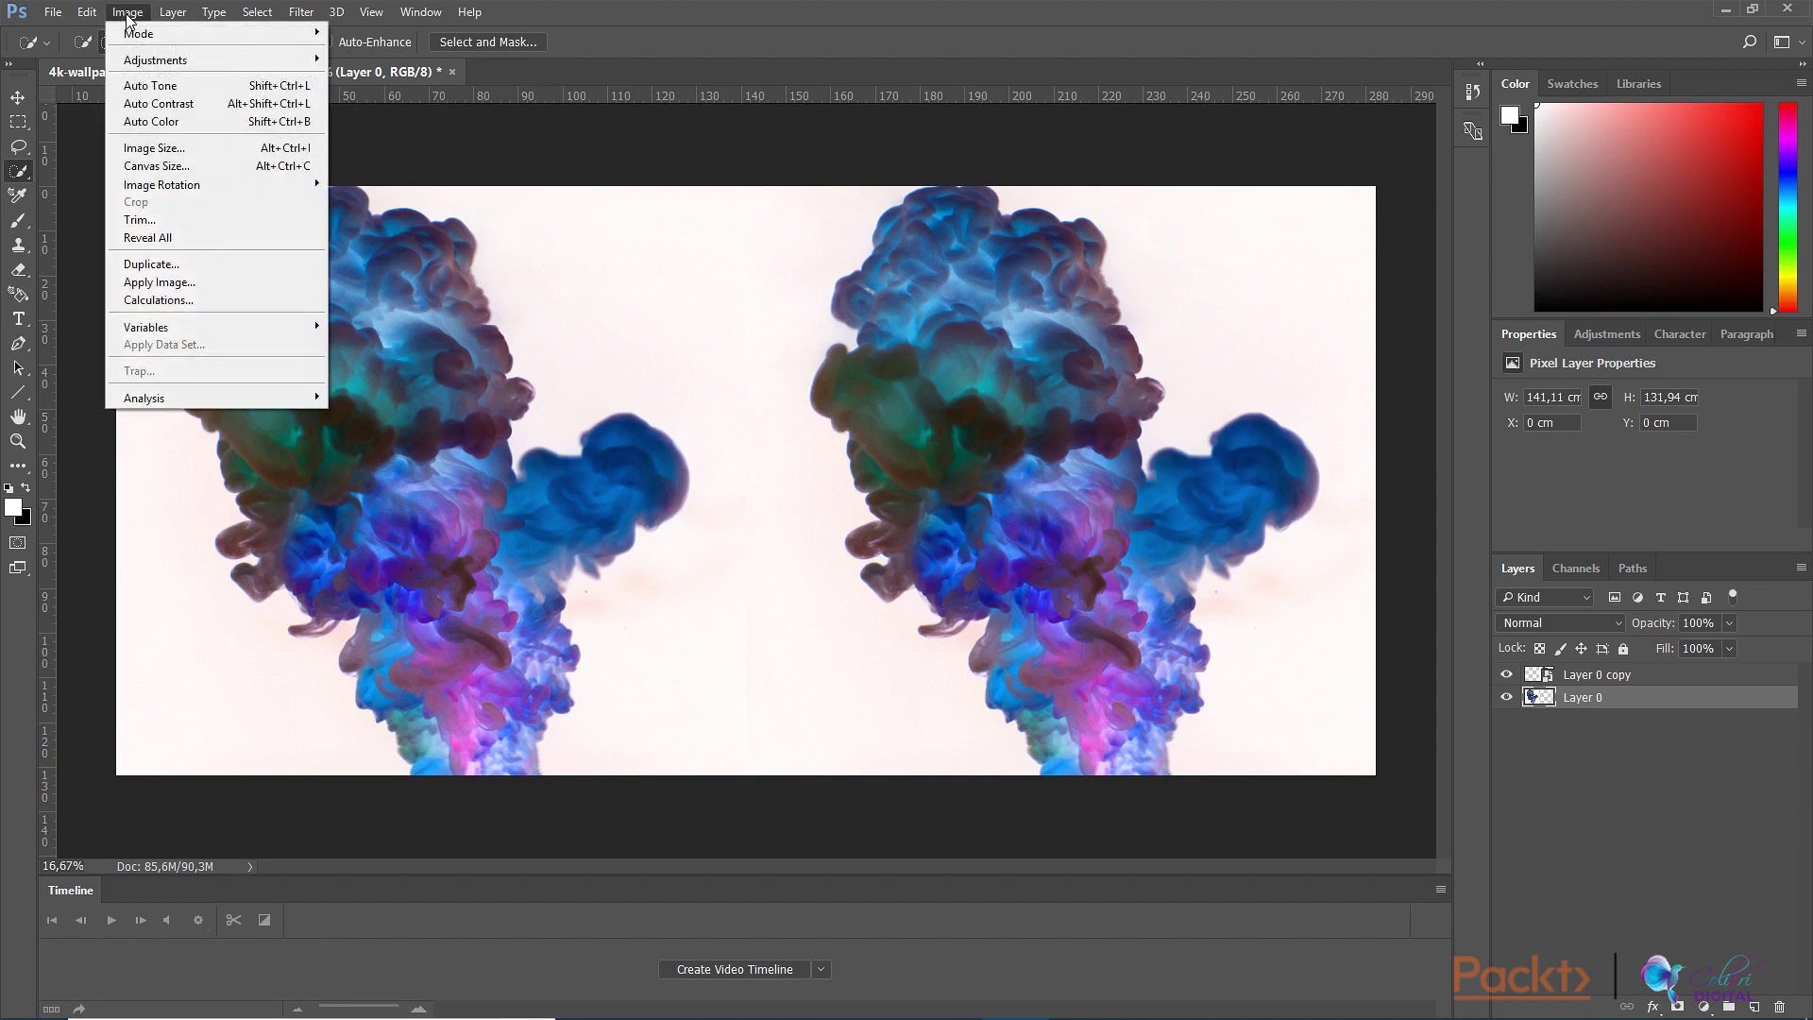
{"action": "left_click", "coordinate": [156, 148]}
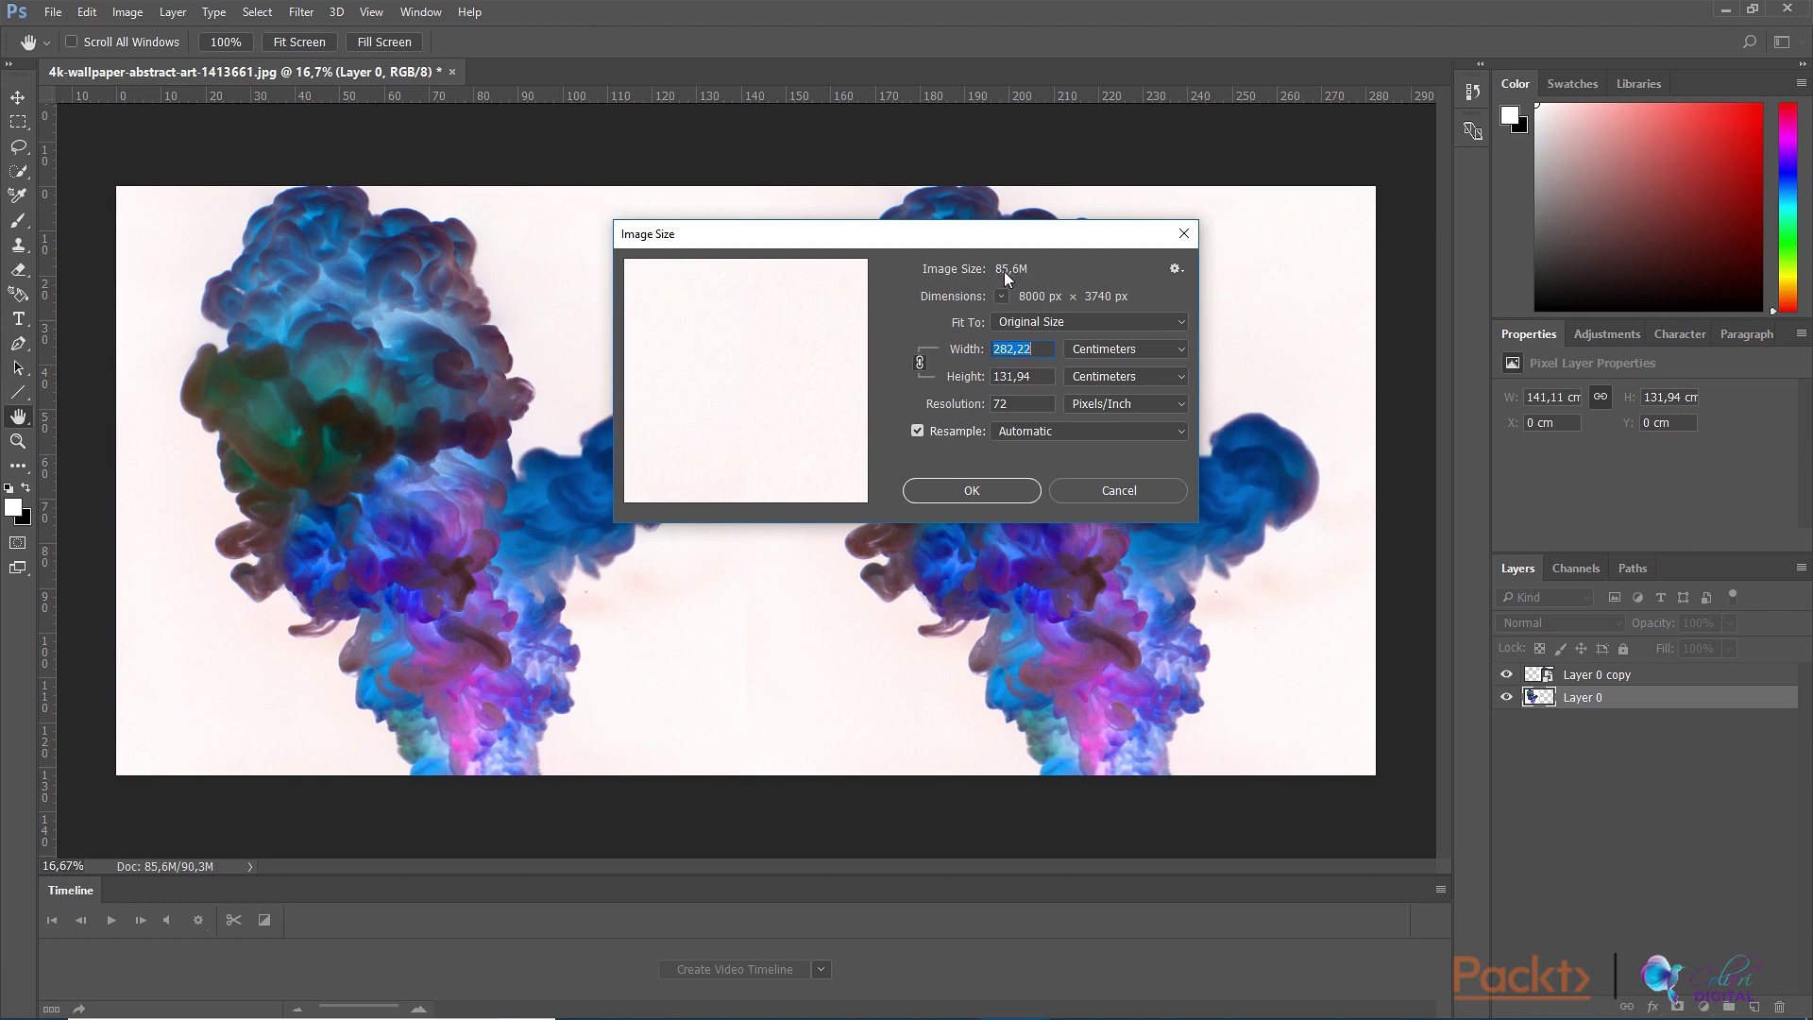
{"action": "mouse_move", "coordinate": [627, 391]}
{"action": "left_click", "coordinate": [450, 431]}
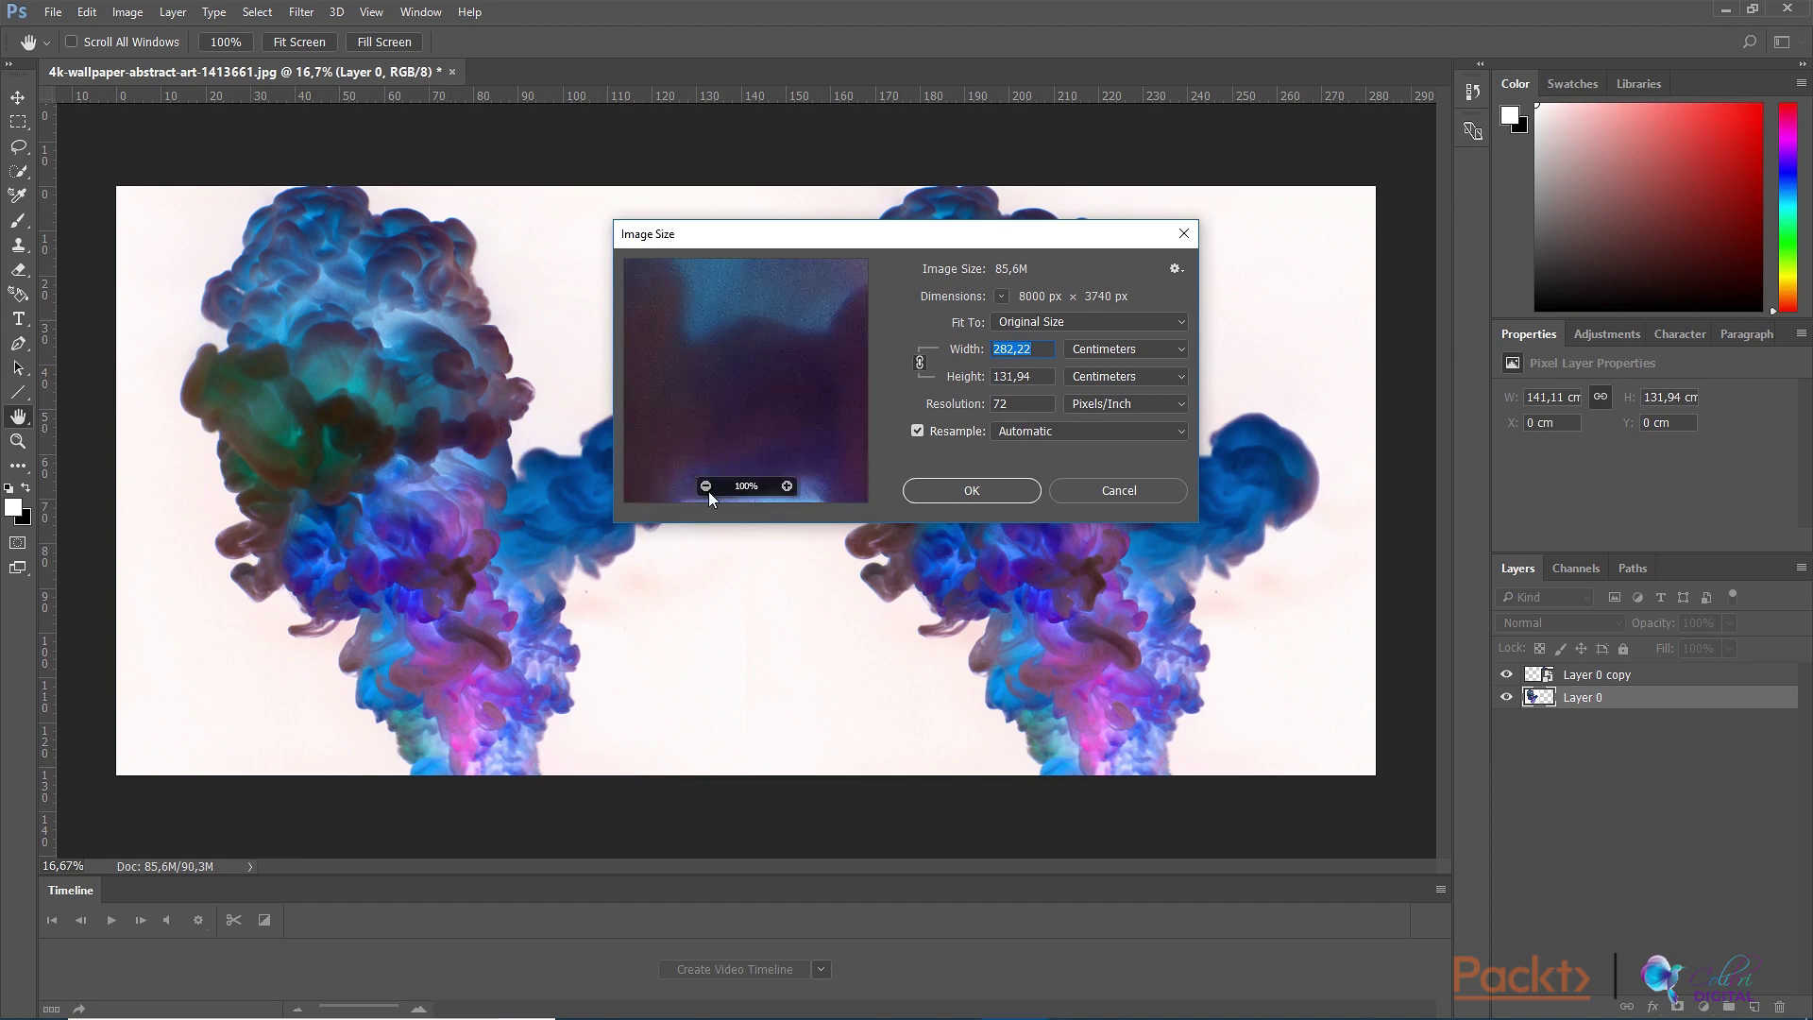
{"action": "left_click", "coordinate": [705, 487]}
{"action": "left_click", "coordinate": [706, 486]}
{"action": "left_click", "coordinate": [705, 486]}
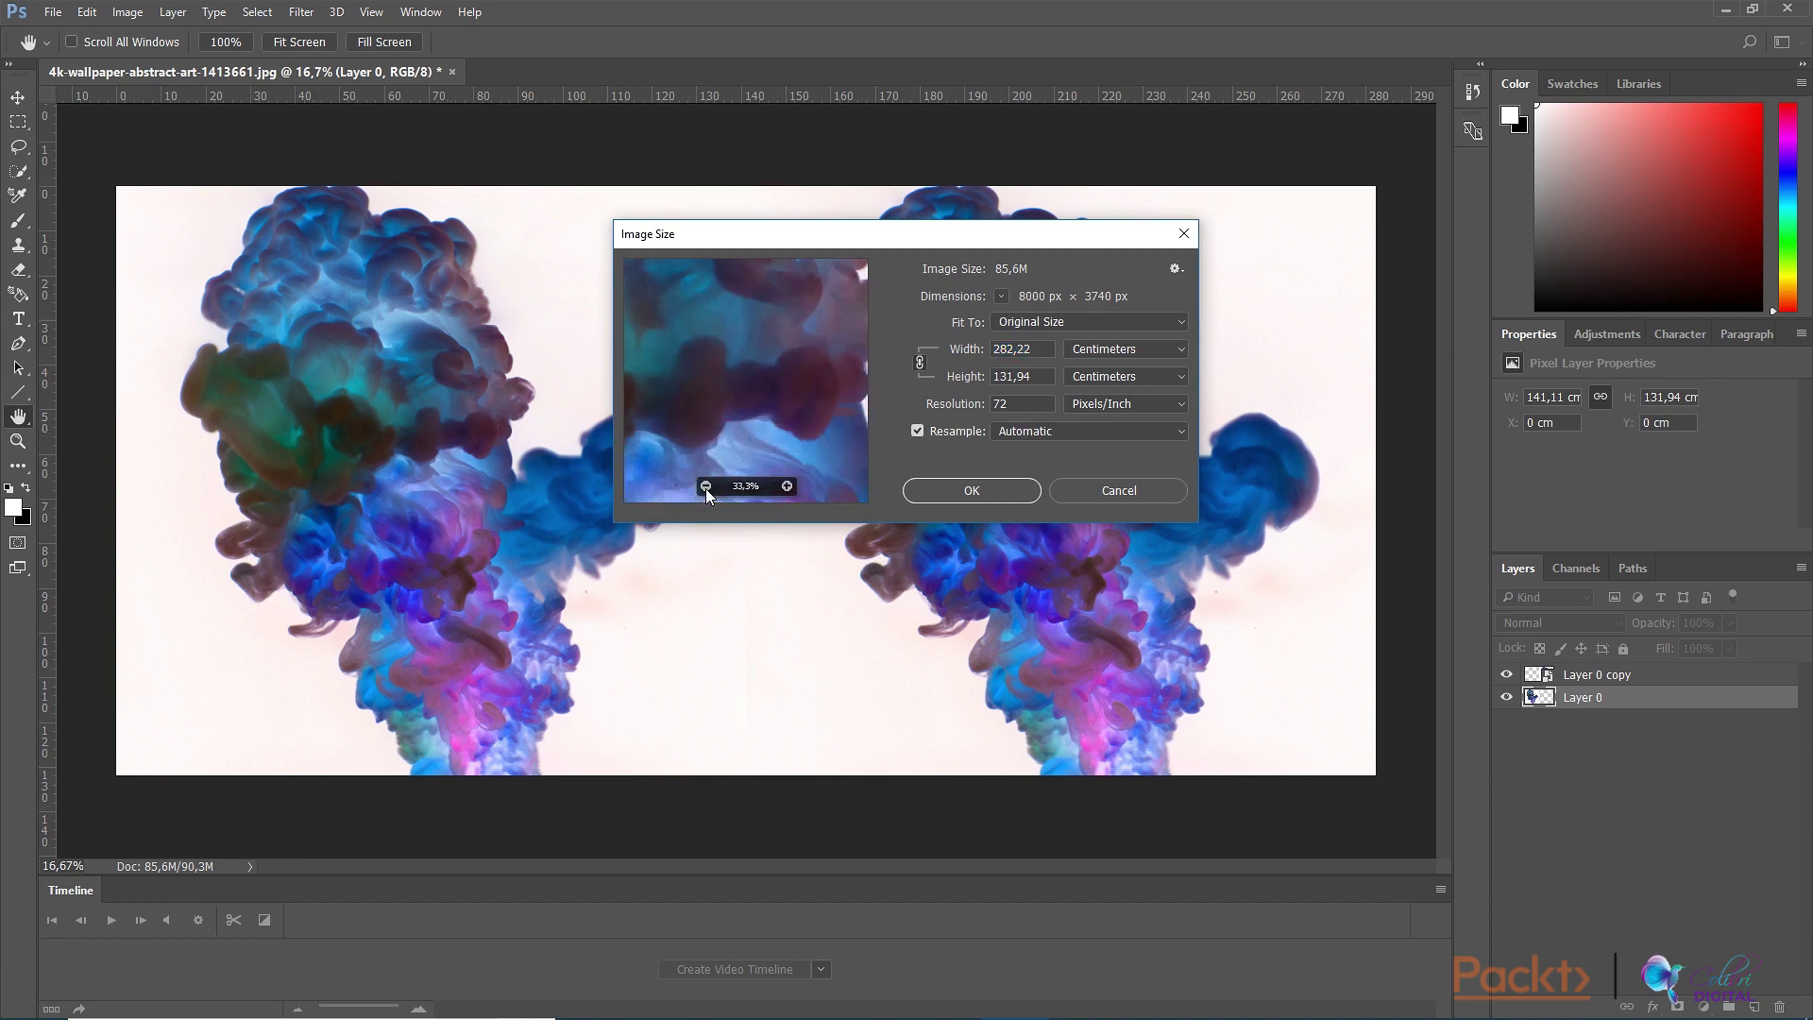
{"action": "left_click", "coordinate": [705, 486]}
{"action": "left_click", "coordinate": [705, 486]}
{"action": "left_click", "coordinate": [706, 486]}
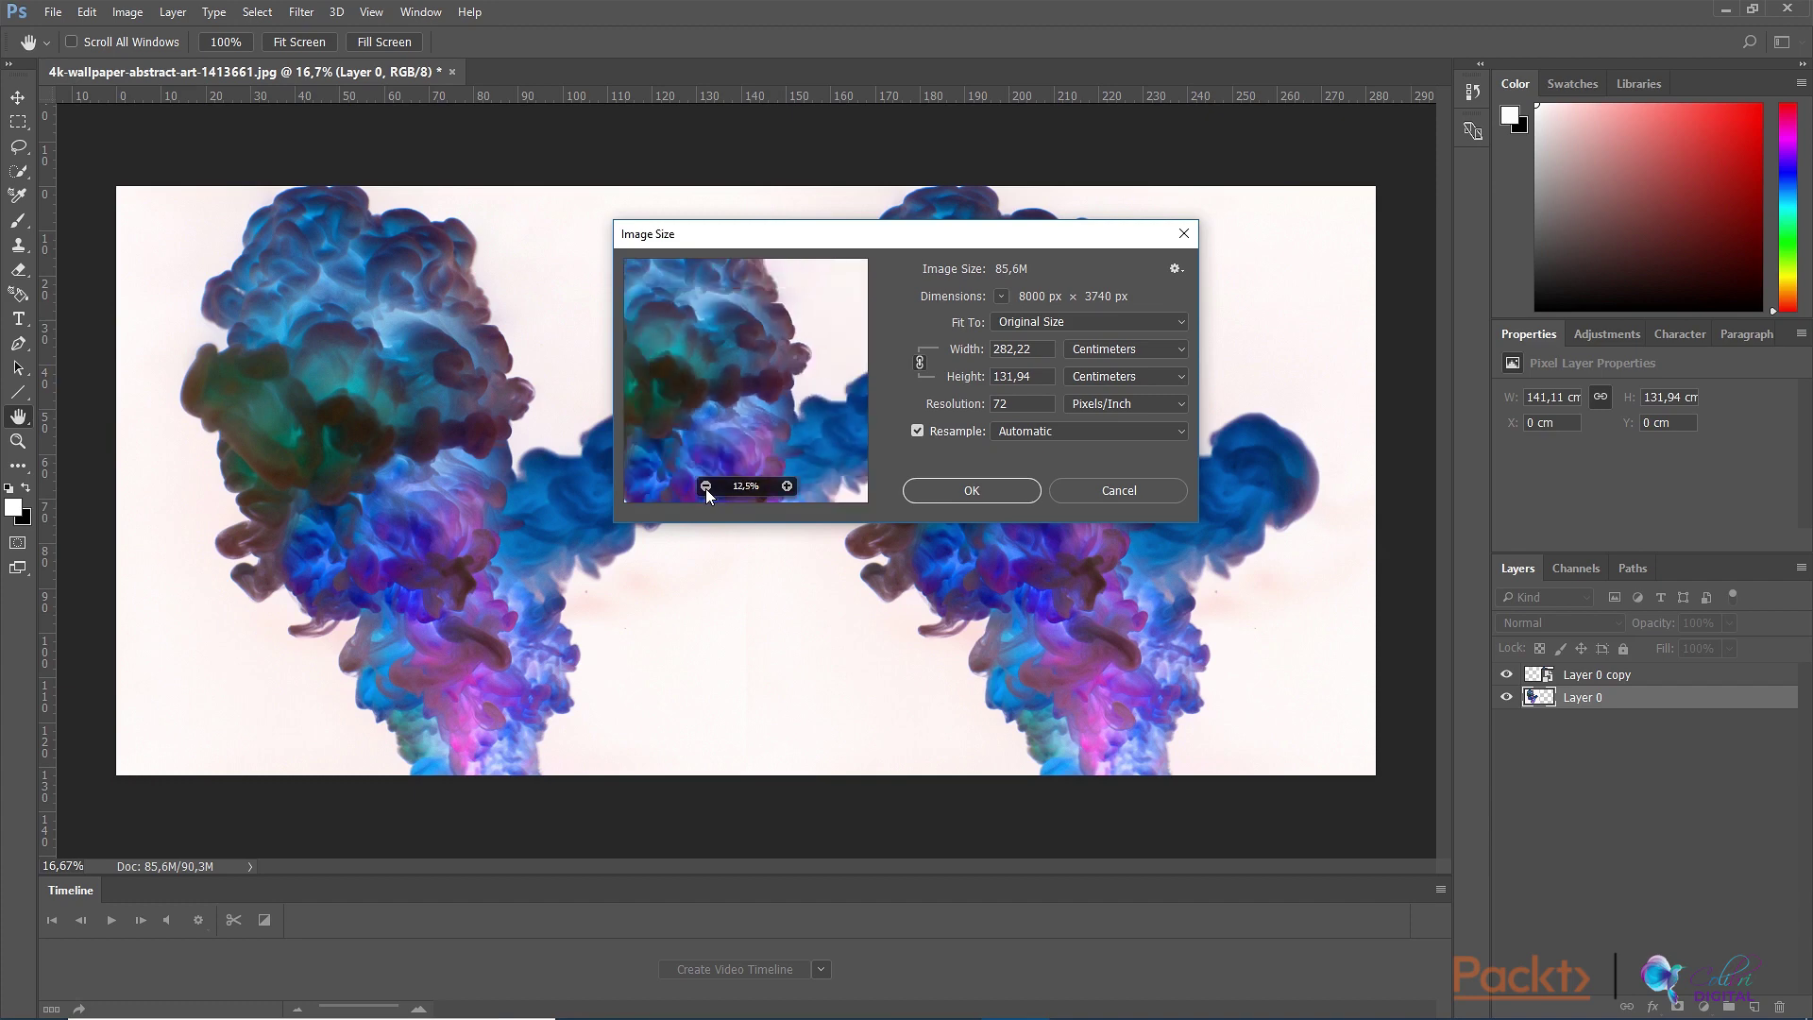
{"action": "left_click", "coordinate": [705, 486]}
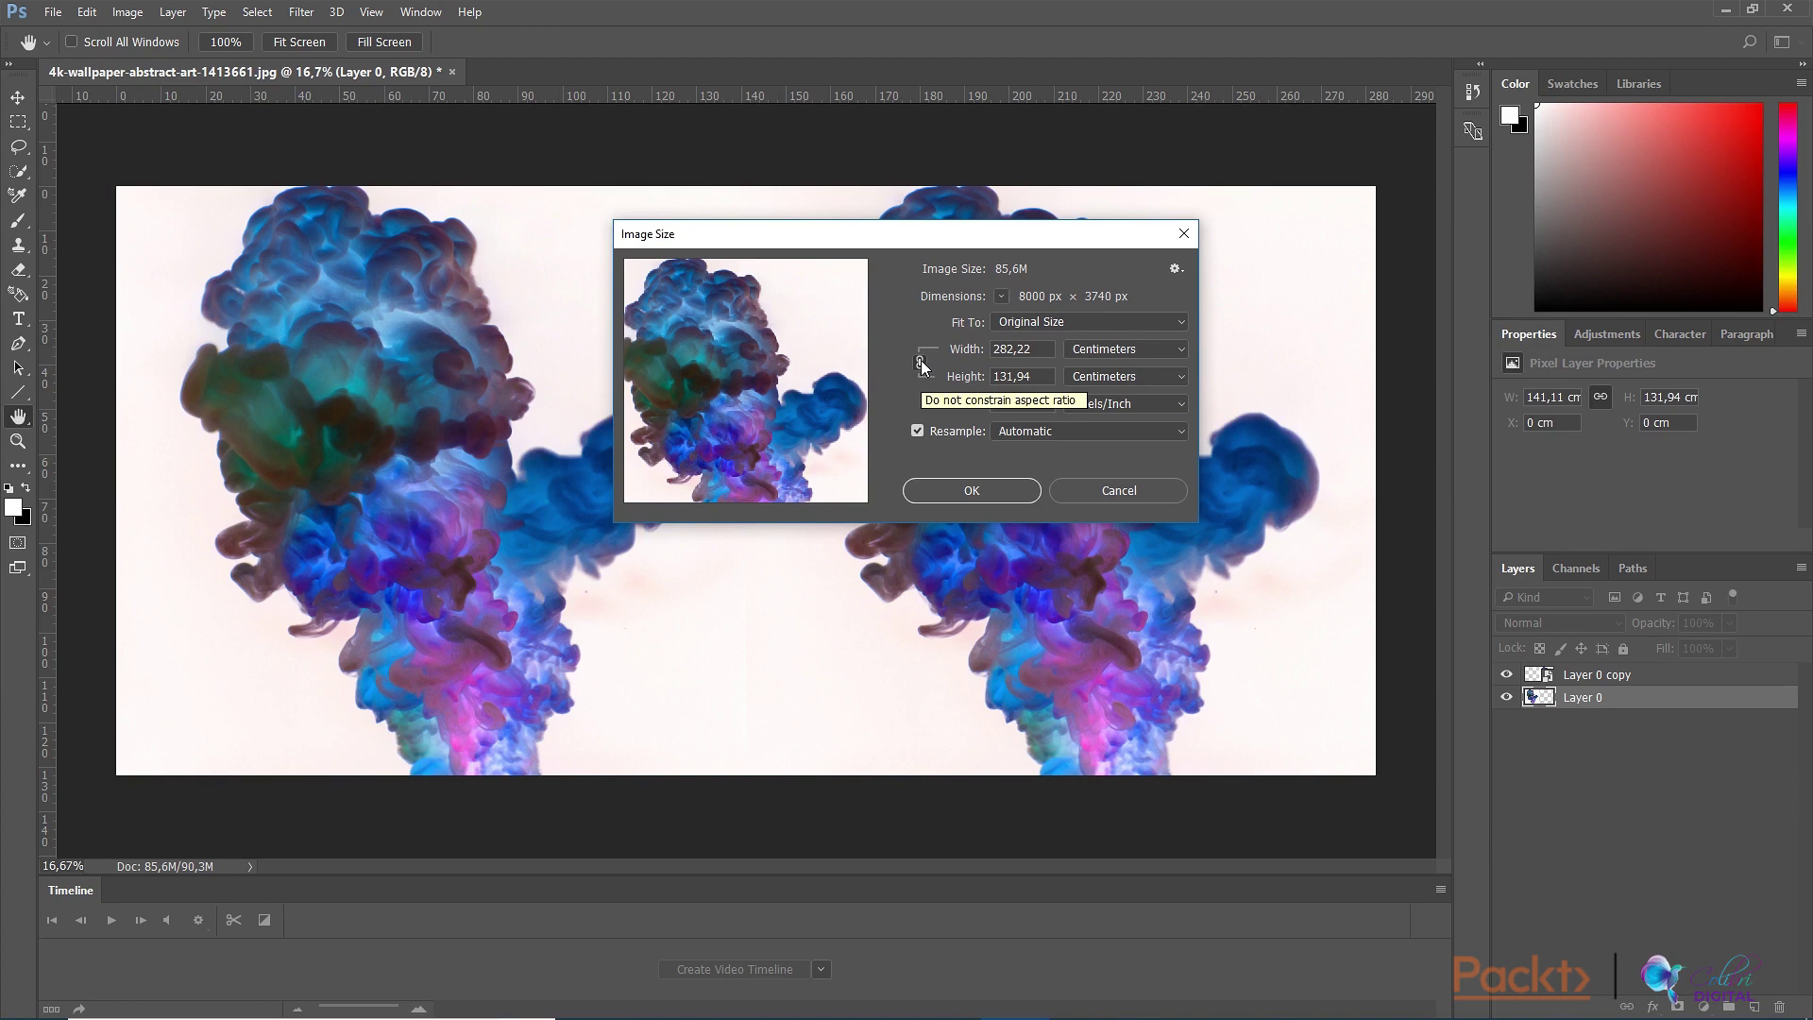
{"action": "double_click", "coordinate": [1031, 353]}
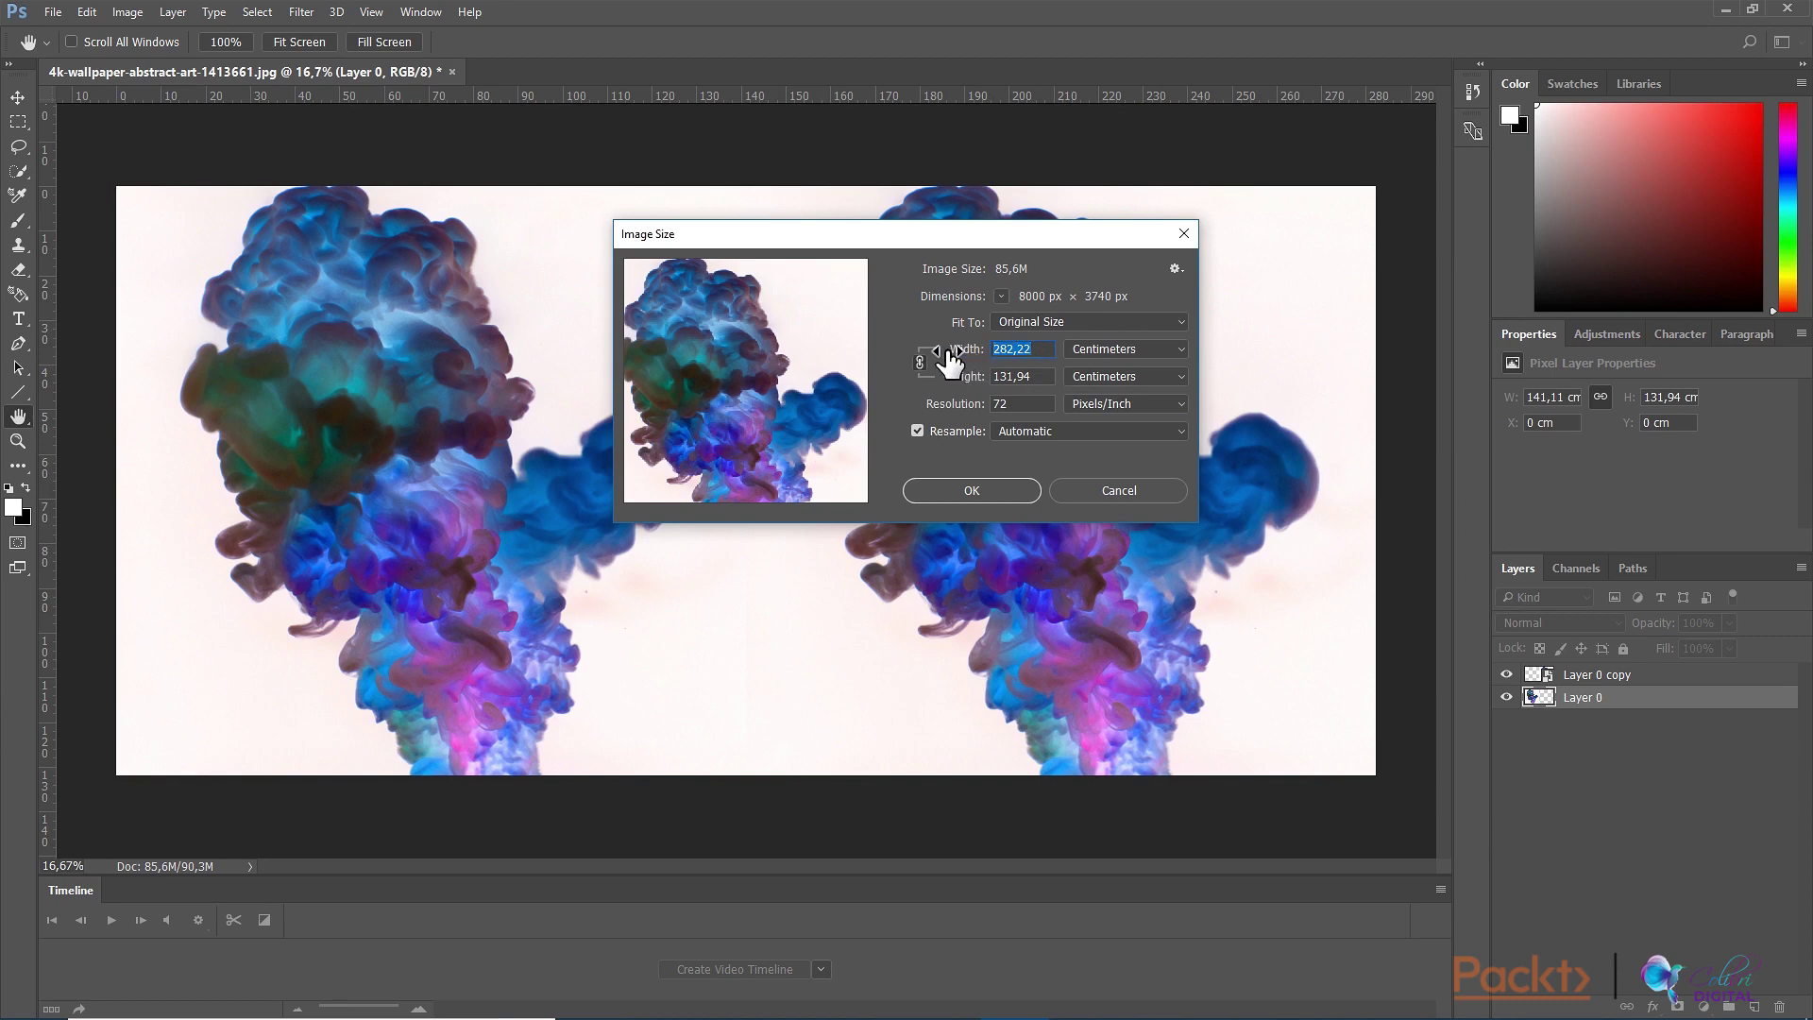
{"action": "type", "text": "00"}
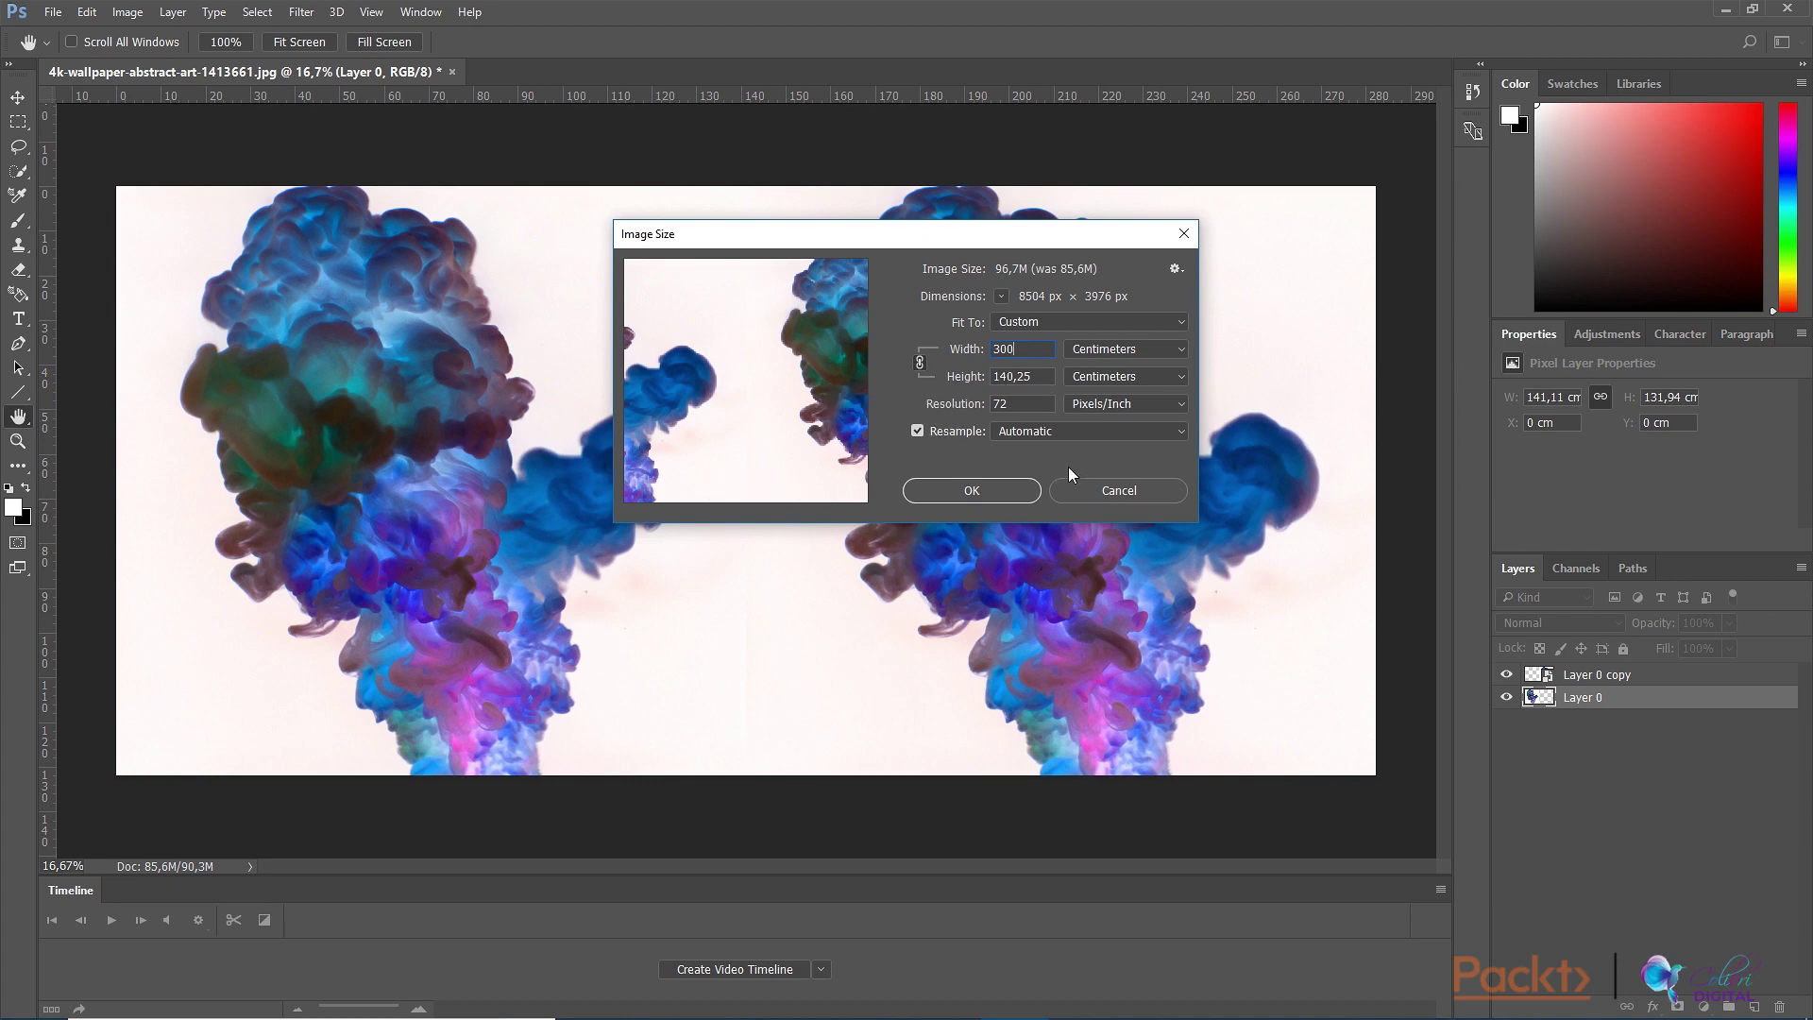
{"action": "left_click", "coordinate": [1118, 490]}
{"action": "key", "text": "w"}
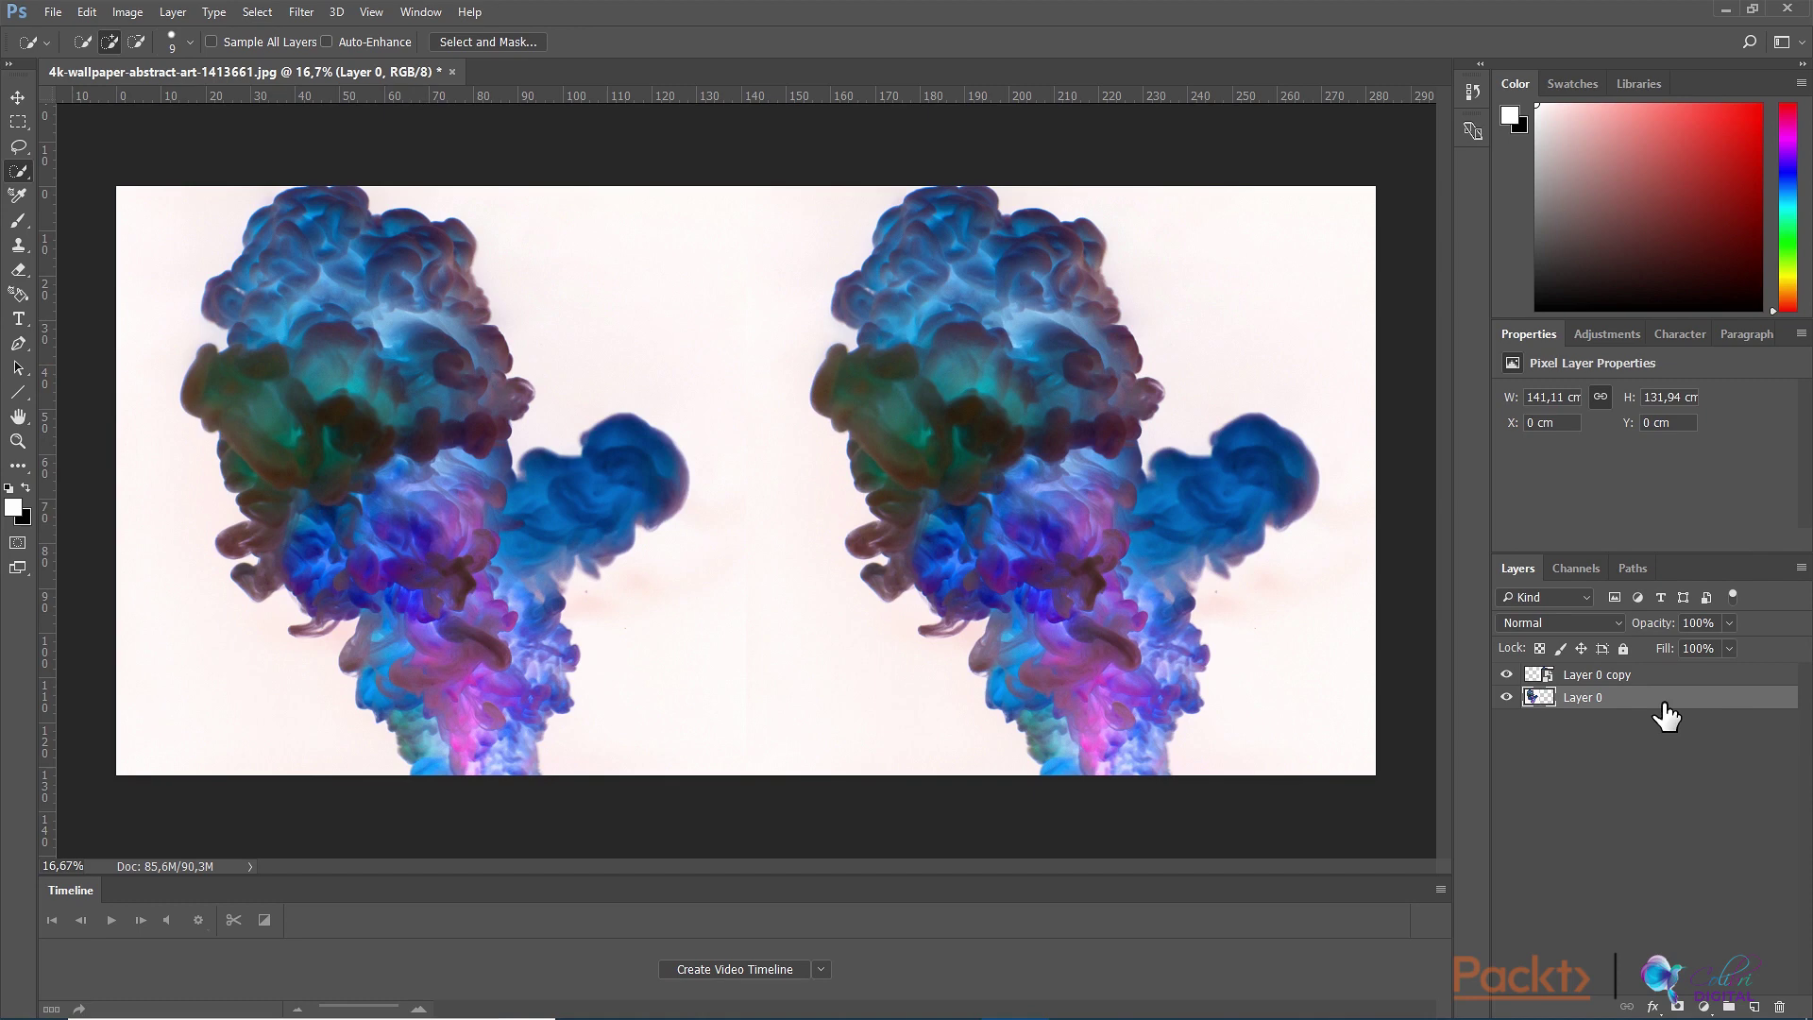
Step: Scale Layer 0 down to 20% in both width and height with Free Transform
{"action": "key", "text": "ctrl+t"}
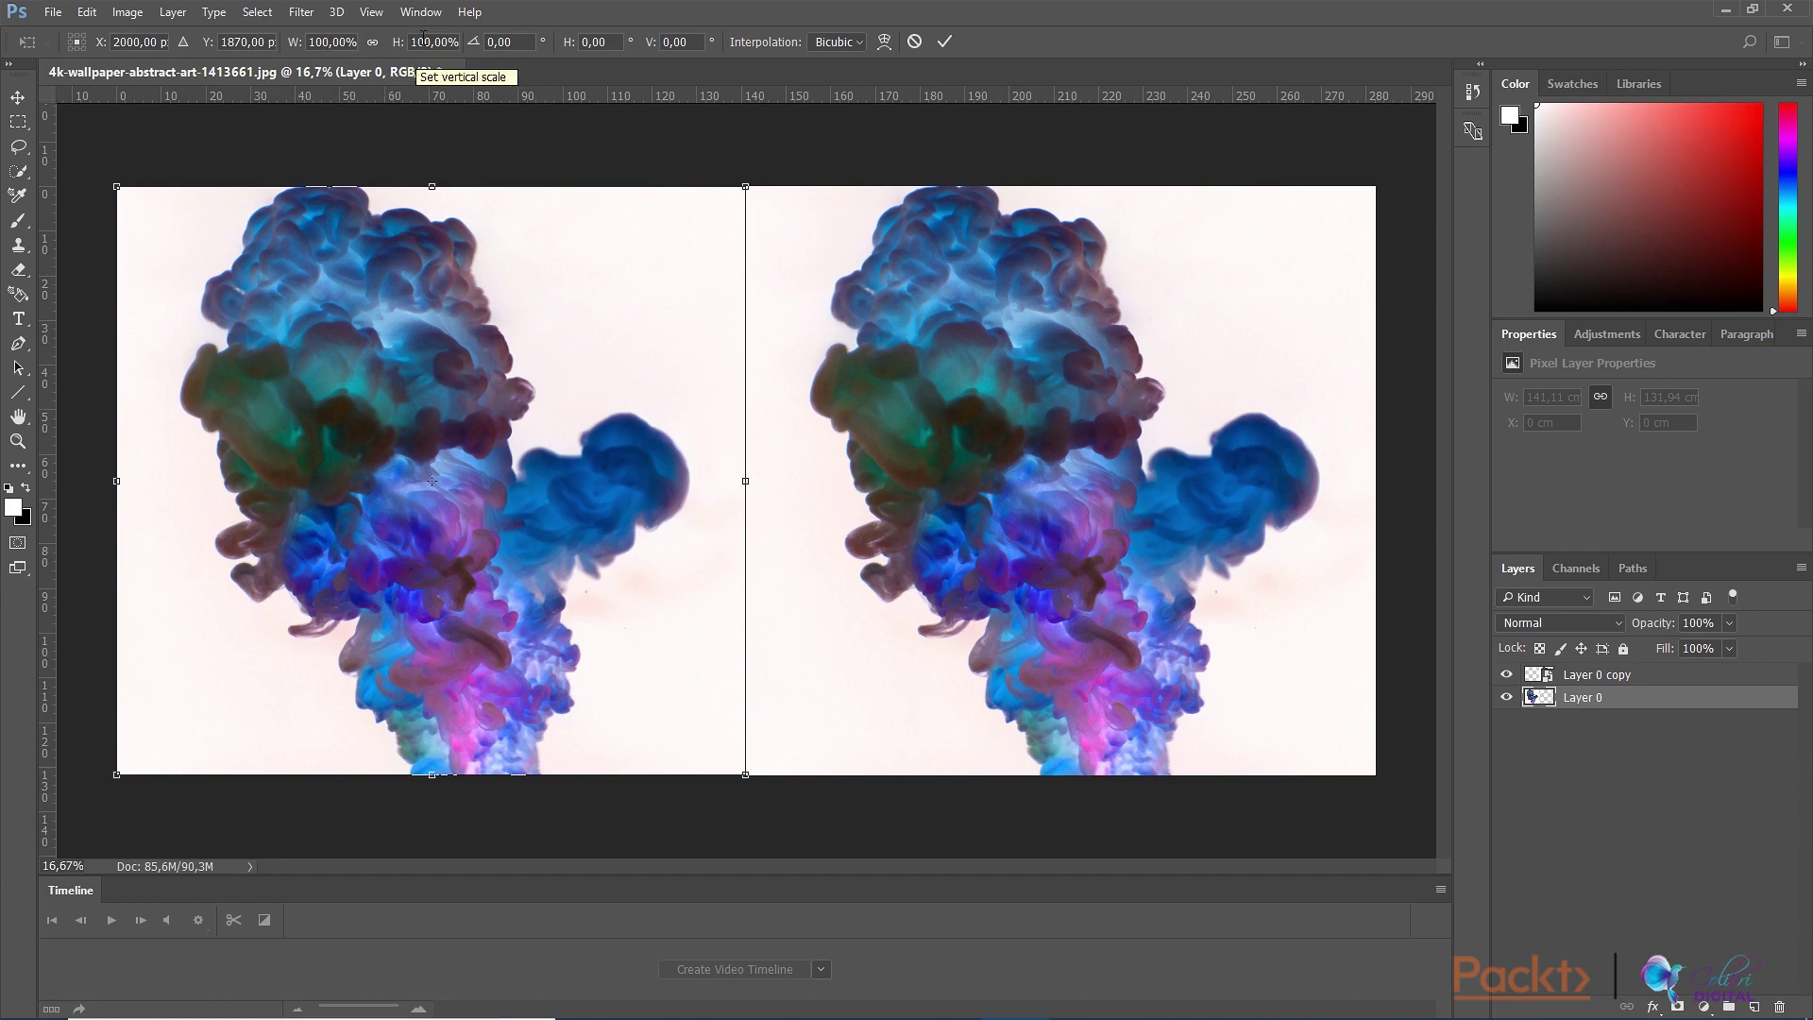
{"action": "left_click", "coordinate": [337, 41]}
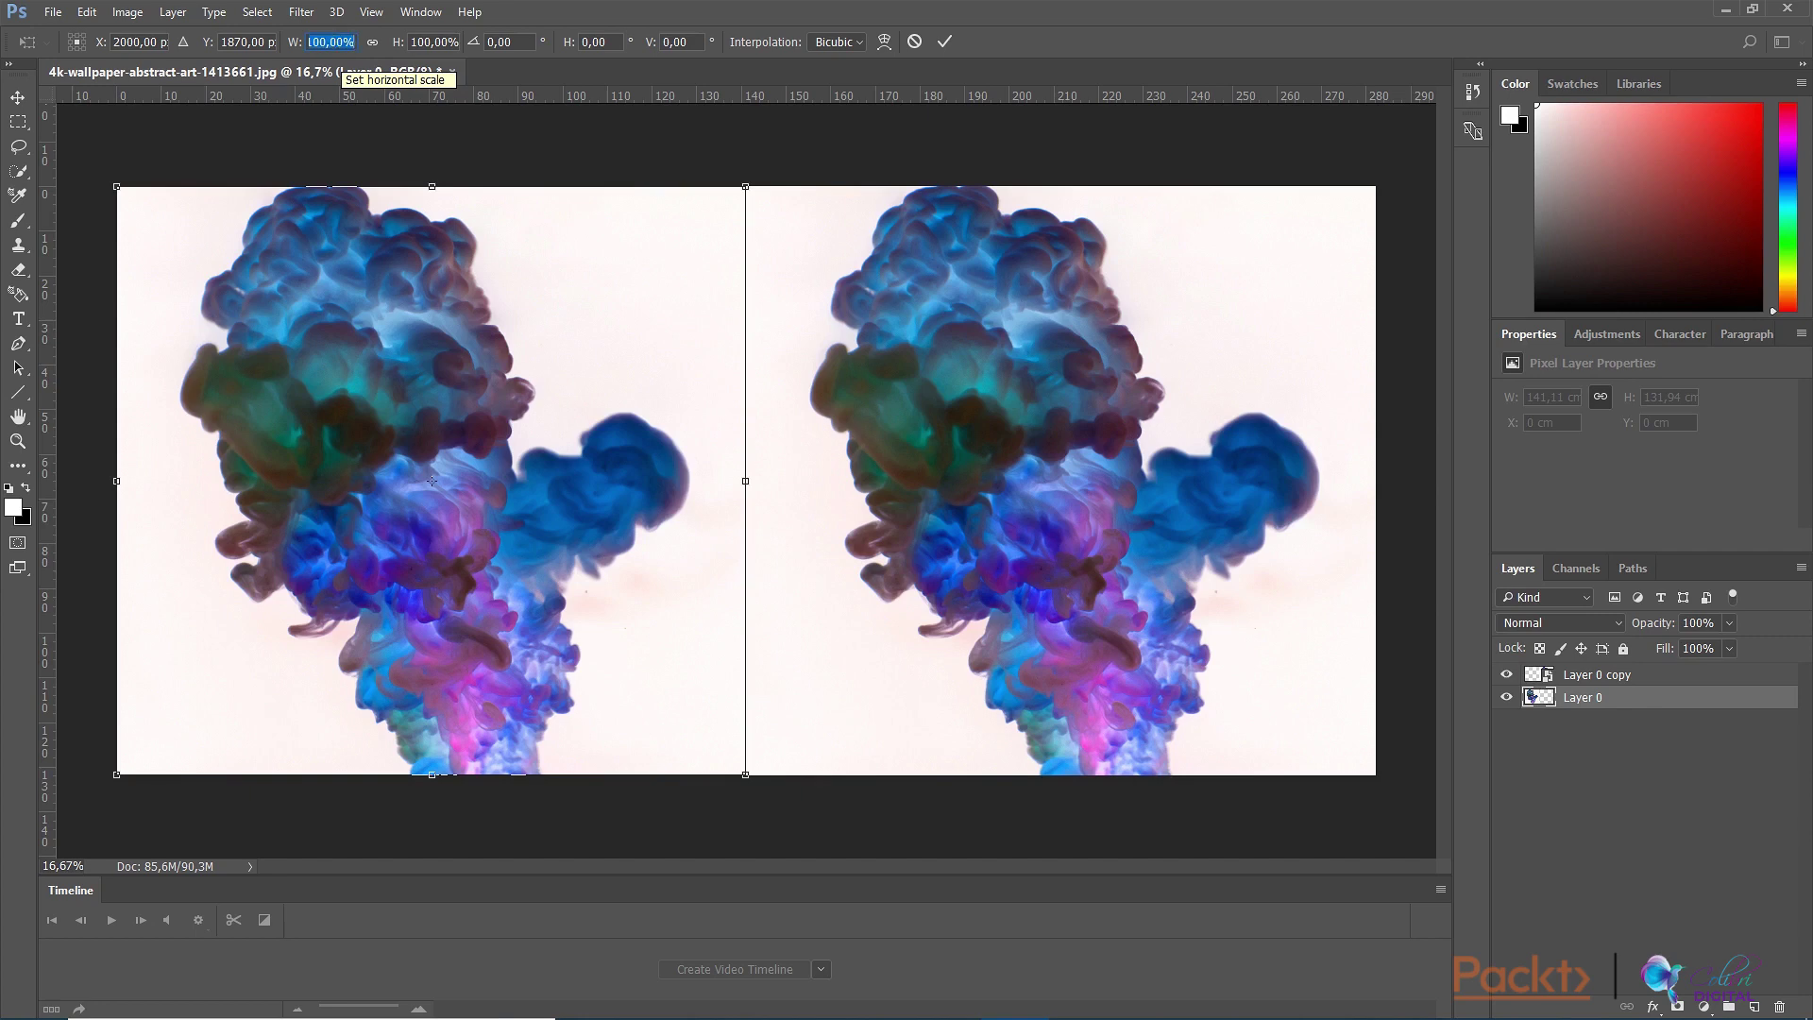
{"action": "type", "text": "20"}
{"action": "left_click", "coordinate": [425, 41]}
{"action": "type", "text": "20"}
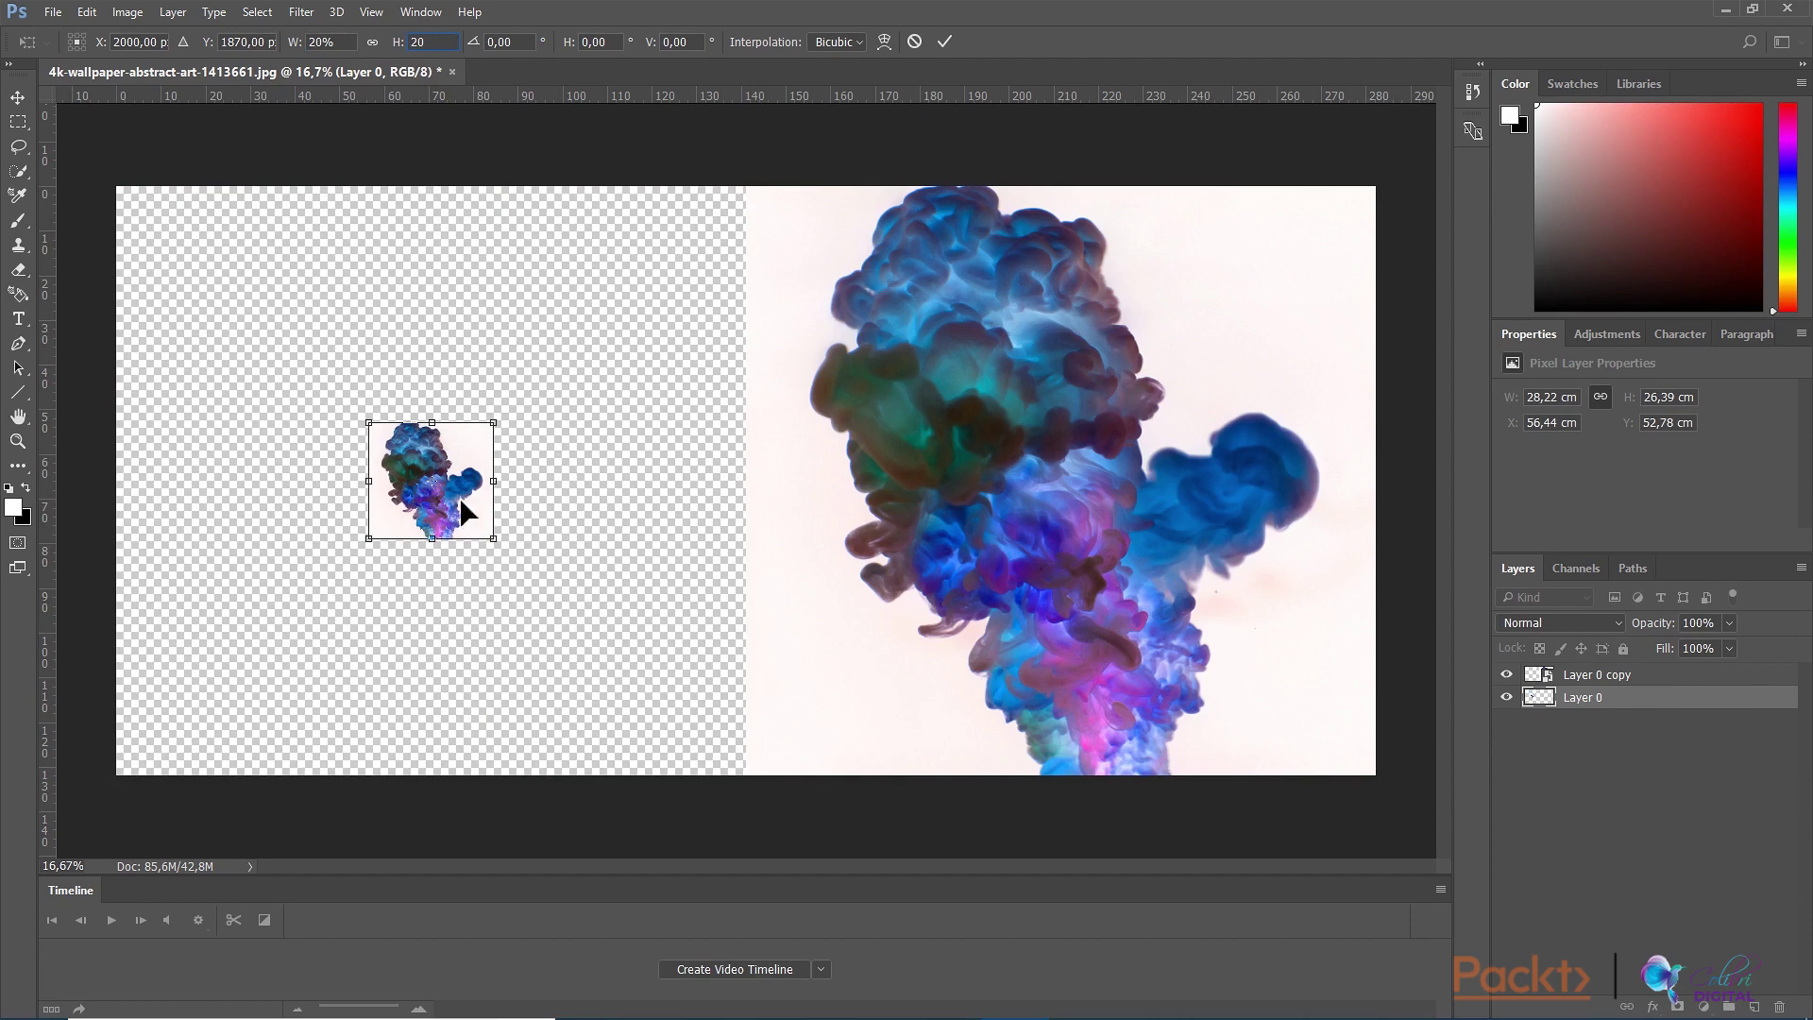
{"action": "key", "text": "Return"}
{"action": "key", "text": "w"}
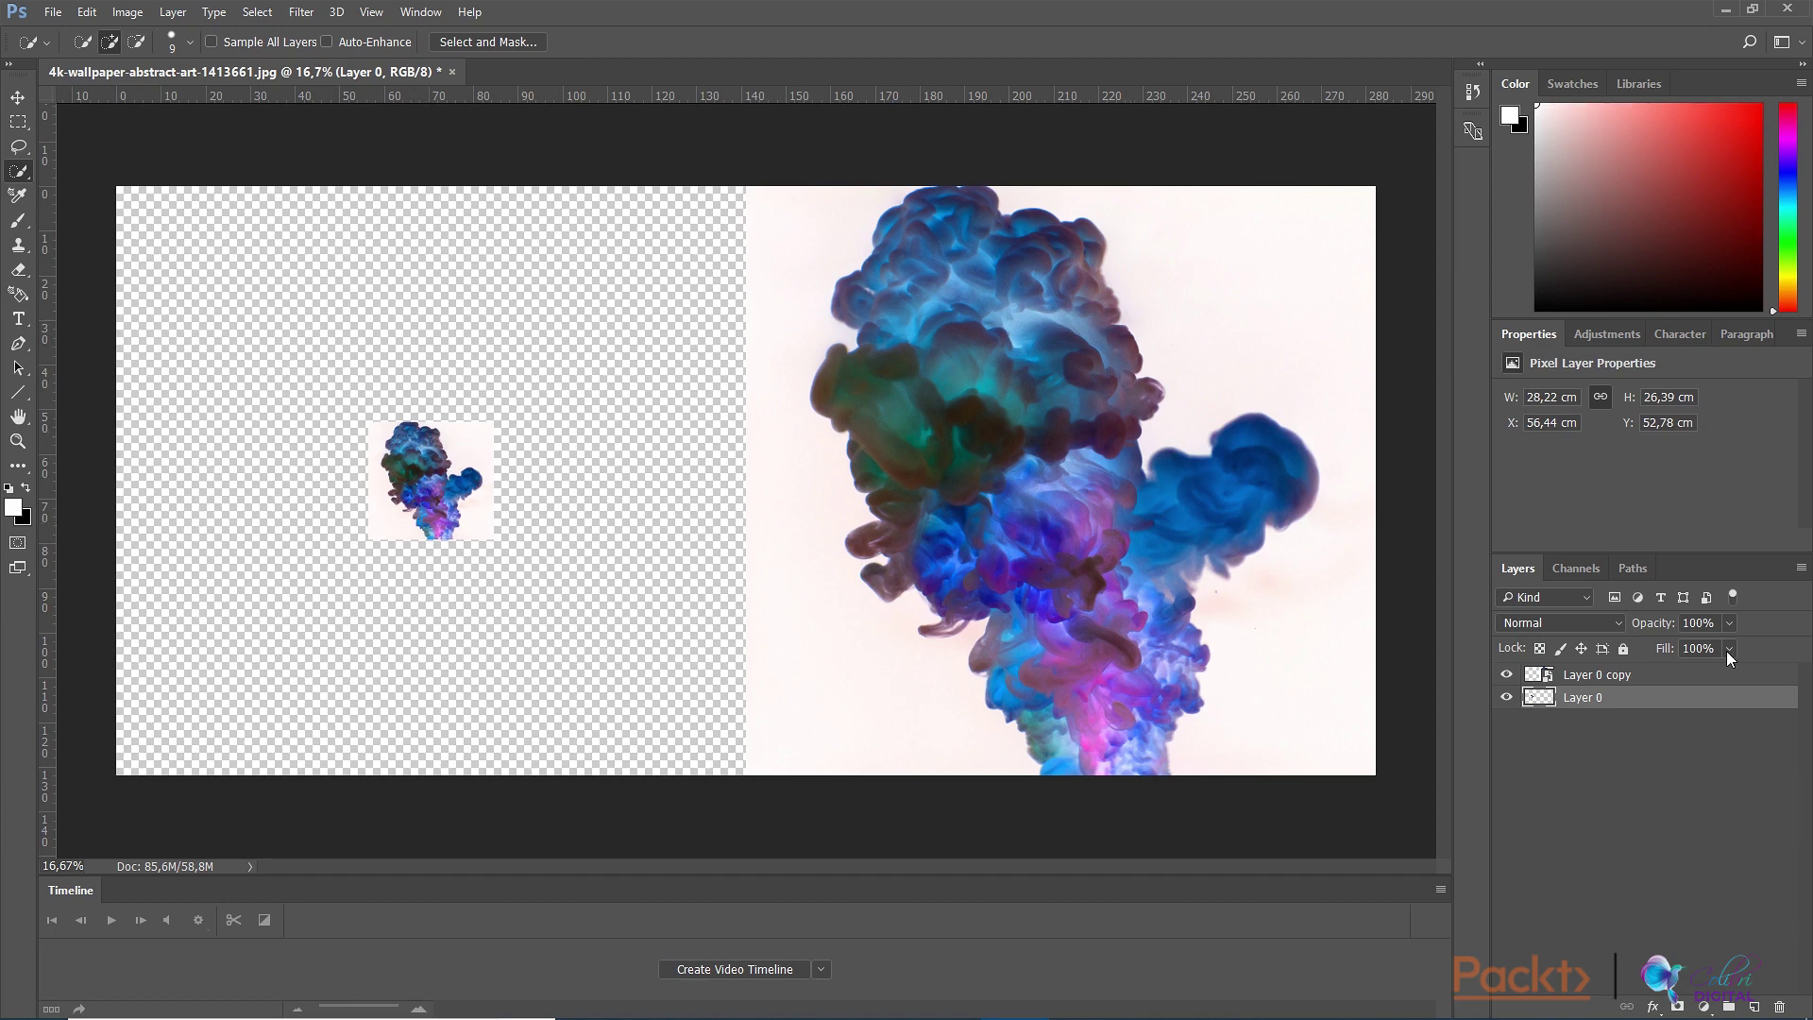
Step: Scale the smart object Layer 0 copy to 20% in both width and height with Free Transform
{"action": "left_click", "coordinate": [1696, 682]}
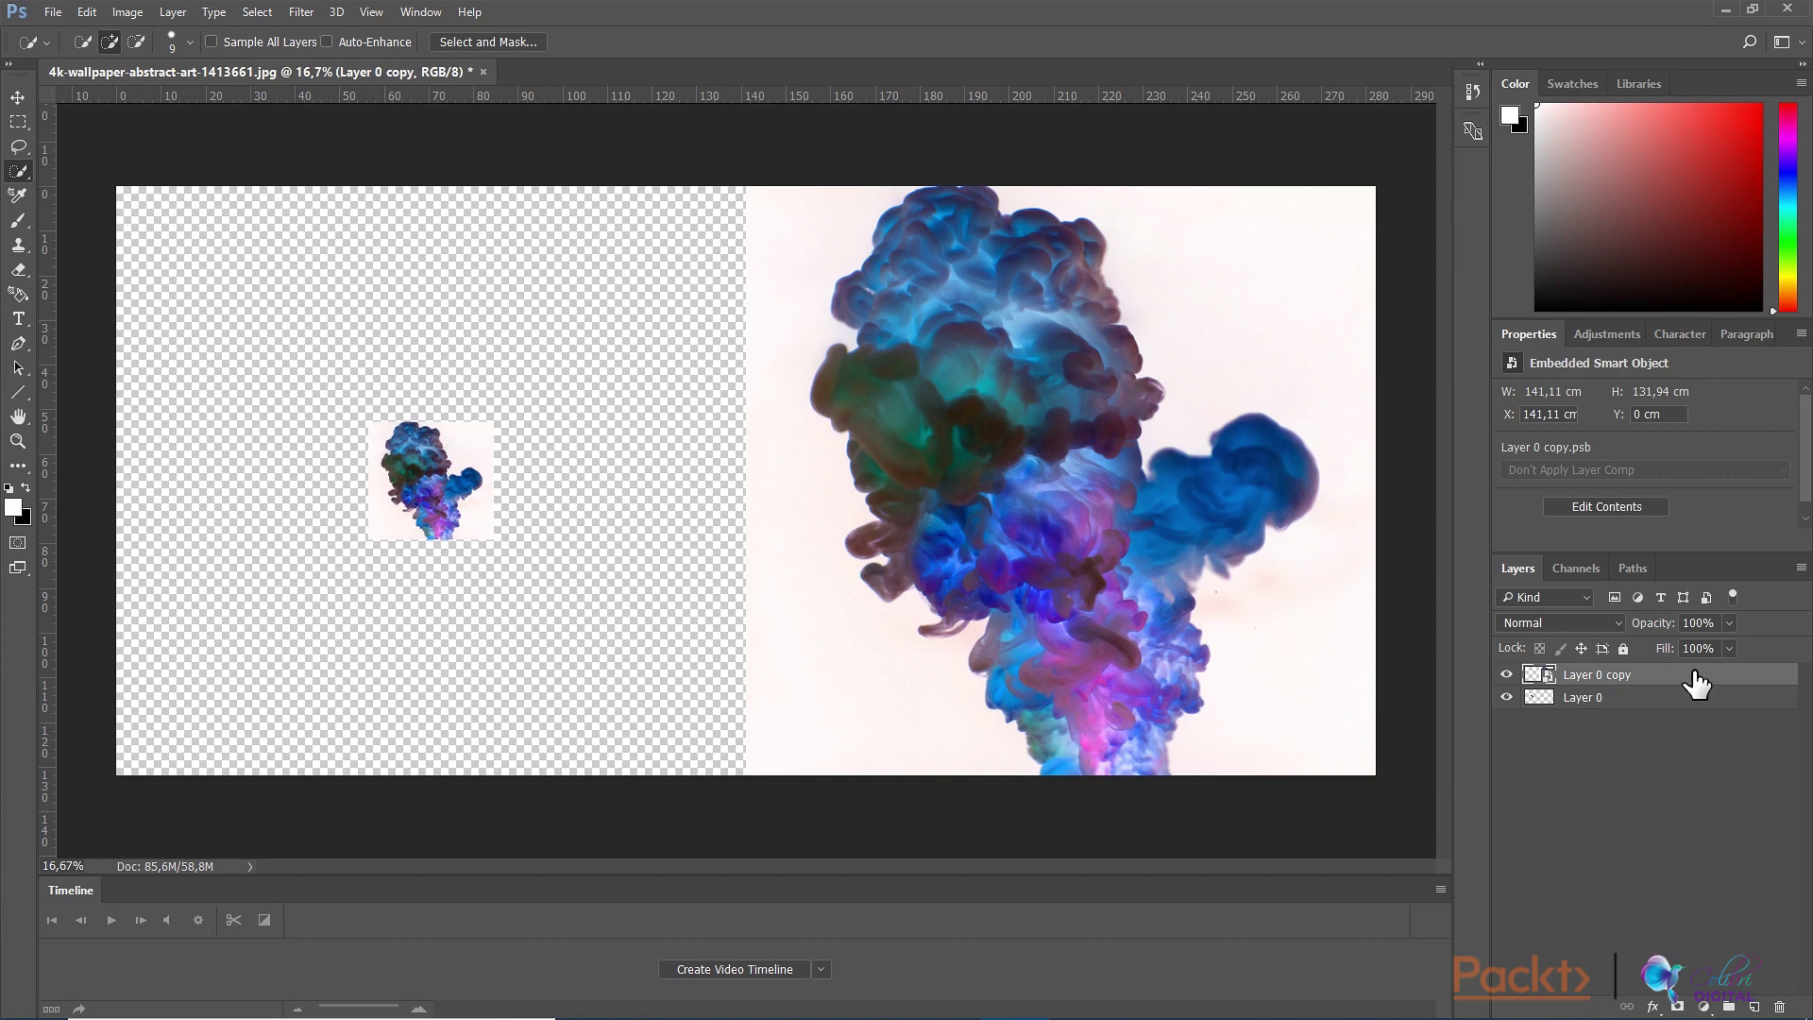
{"action": "key", "text": "ctrl+t"}
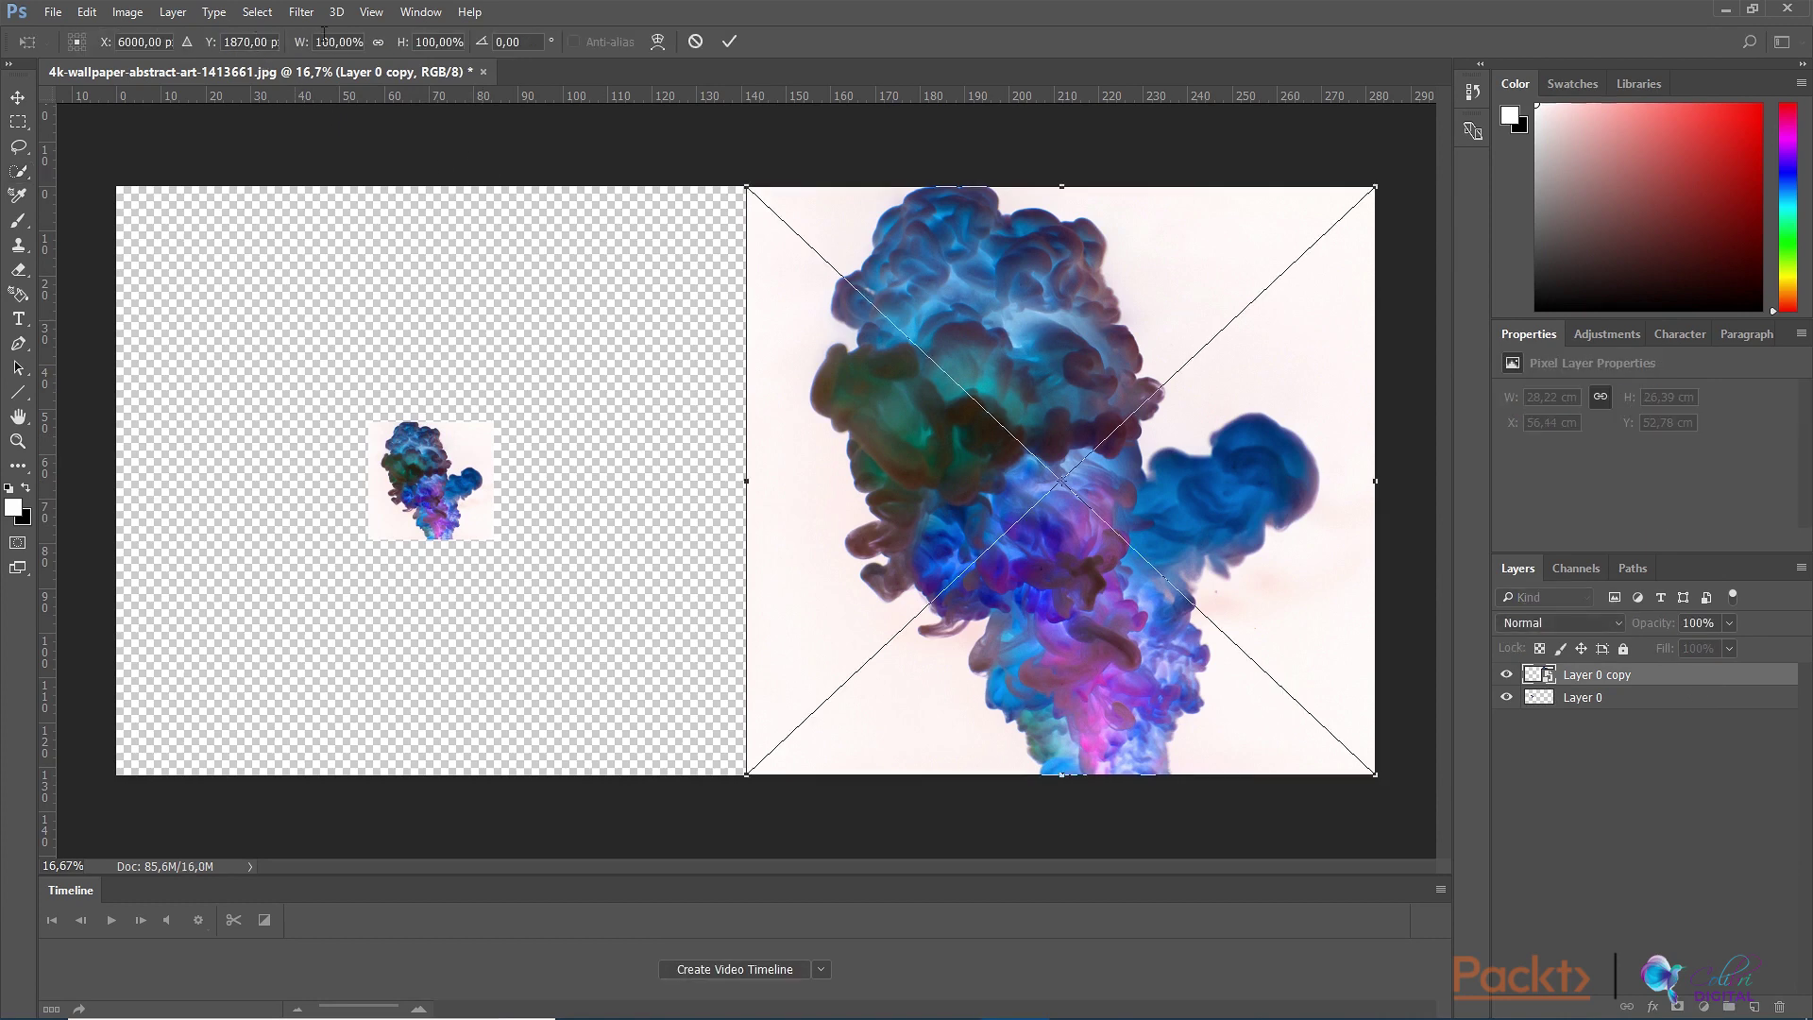
{"action": "double_click", "coordinate": [340, 41]}
{"action": "type", "text": "20"}
{"action": "key", "text": "Tab"}
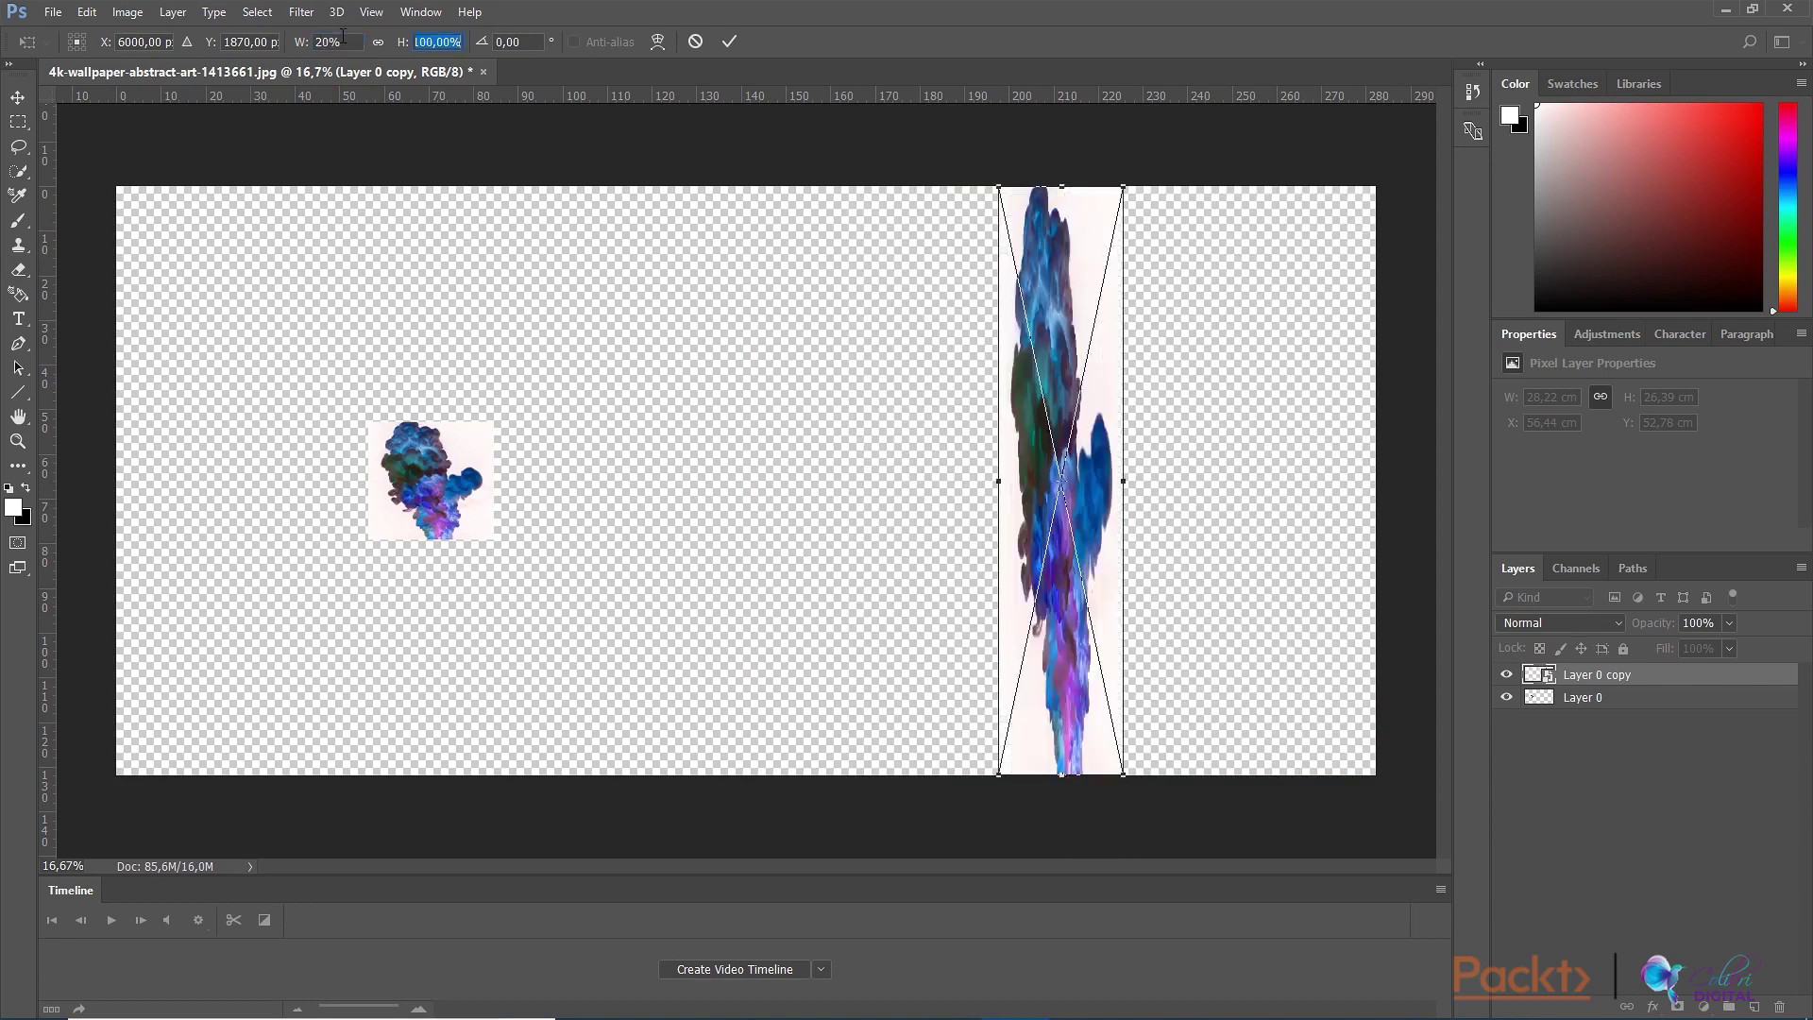
{"action": "type", "text": "20"}
{"action": "key", "text": "Return"}
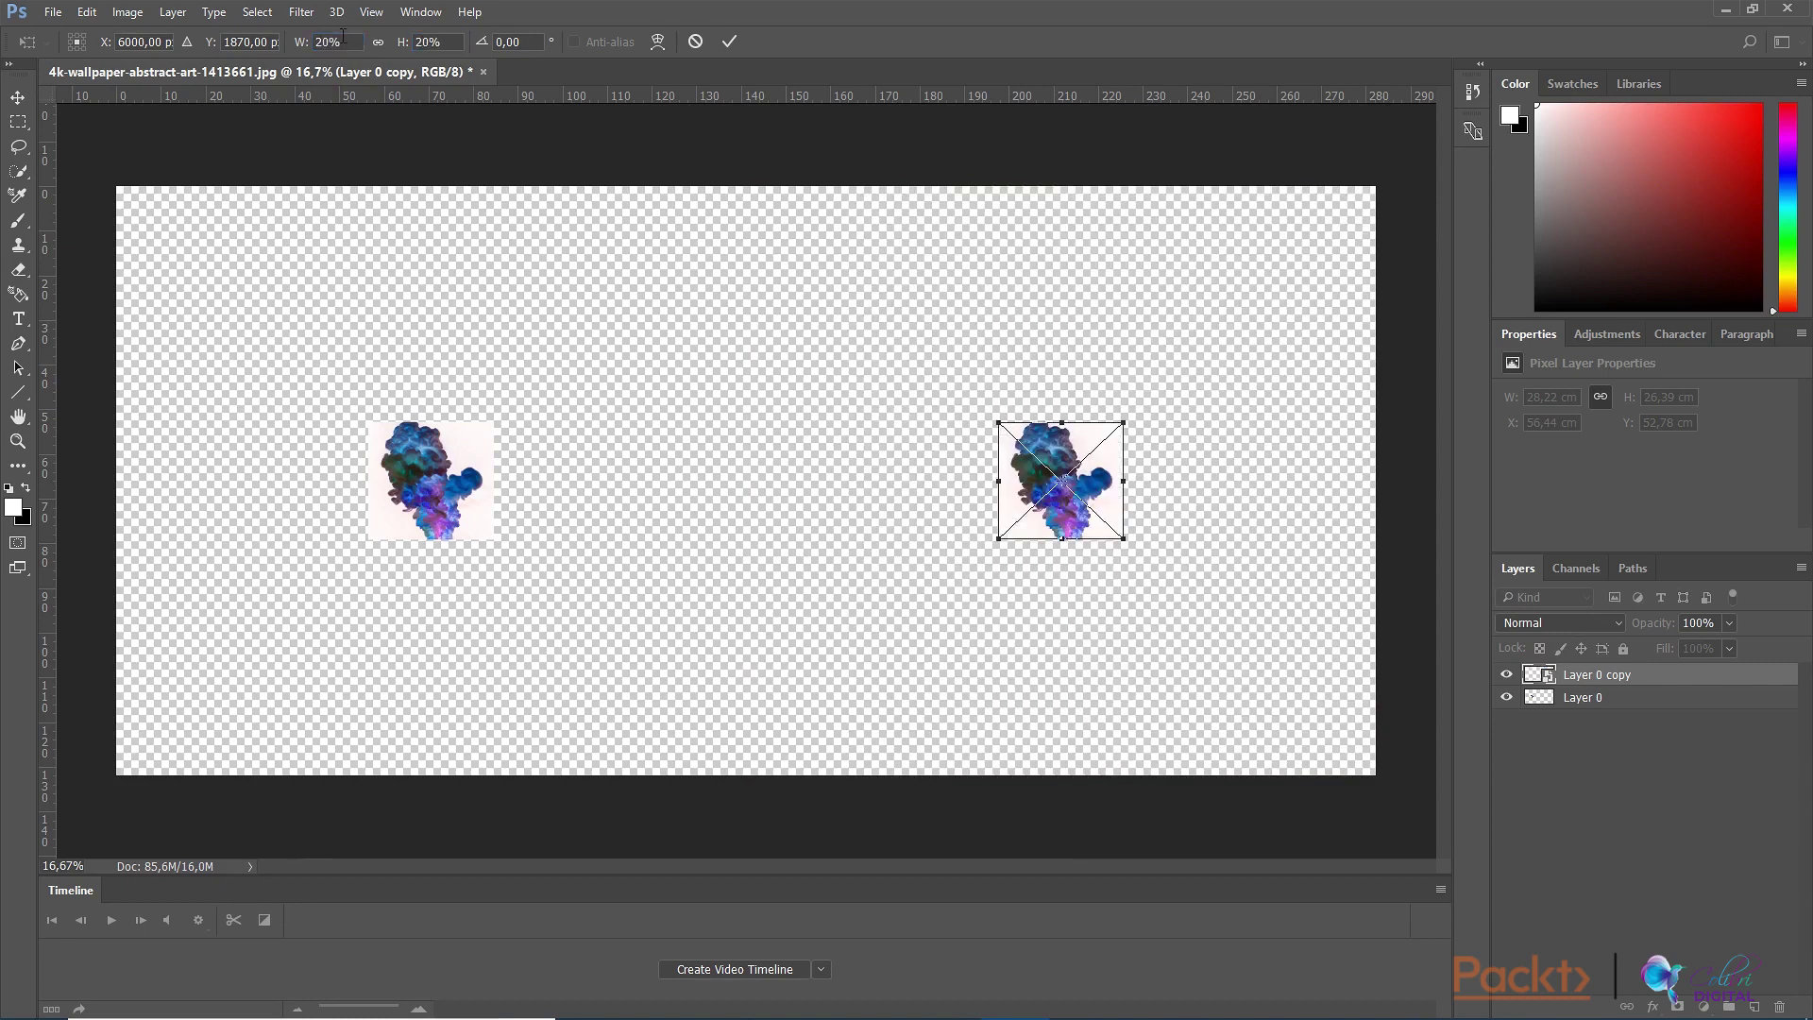
{"action": "key", "text": "Return"}
{"action": "key", "text": "w"}
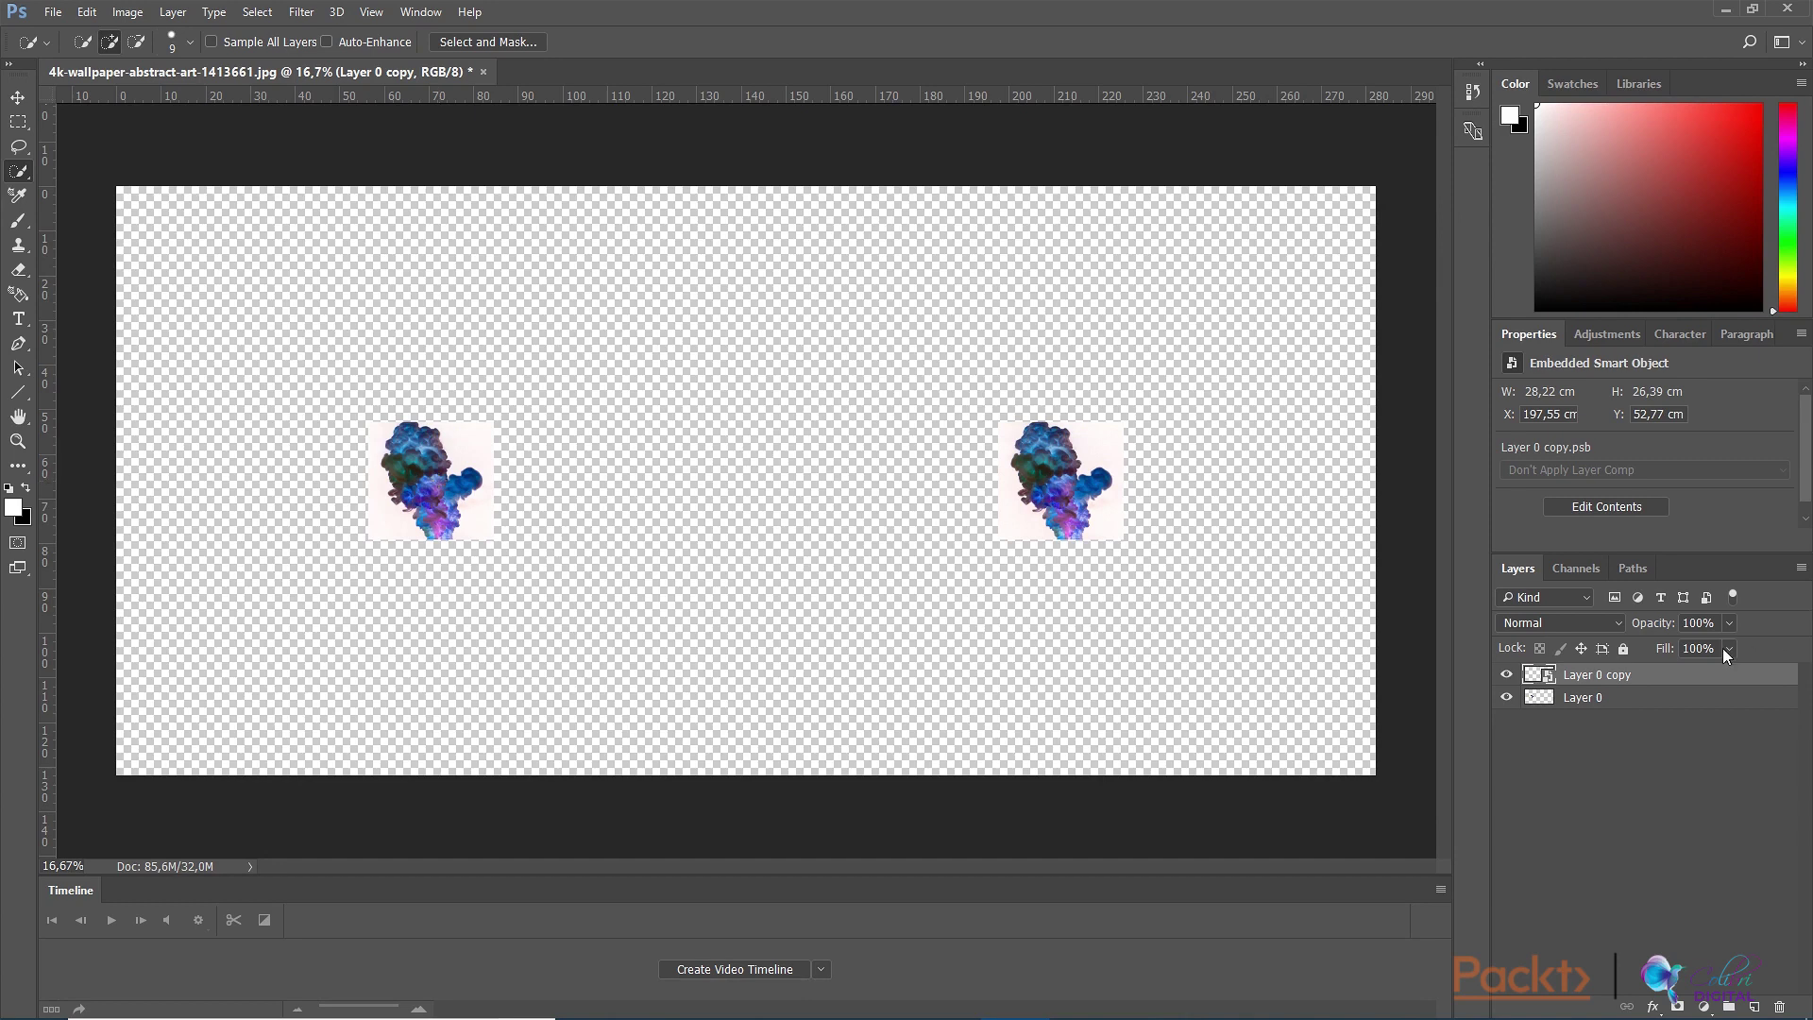
Step: Select Layer 0 and enlarge it to 200% in both width and height with Free Transform
{"action": "left_click", "coordinate": [1662, 702]}
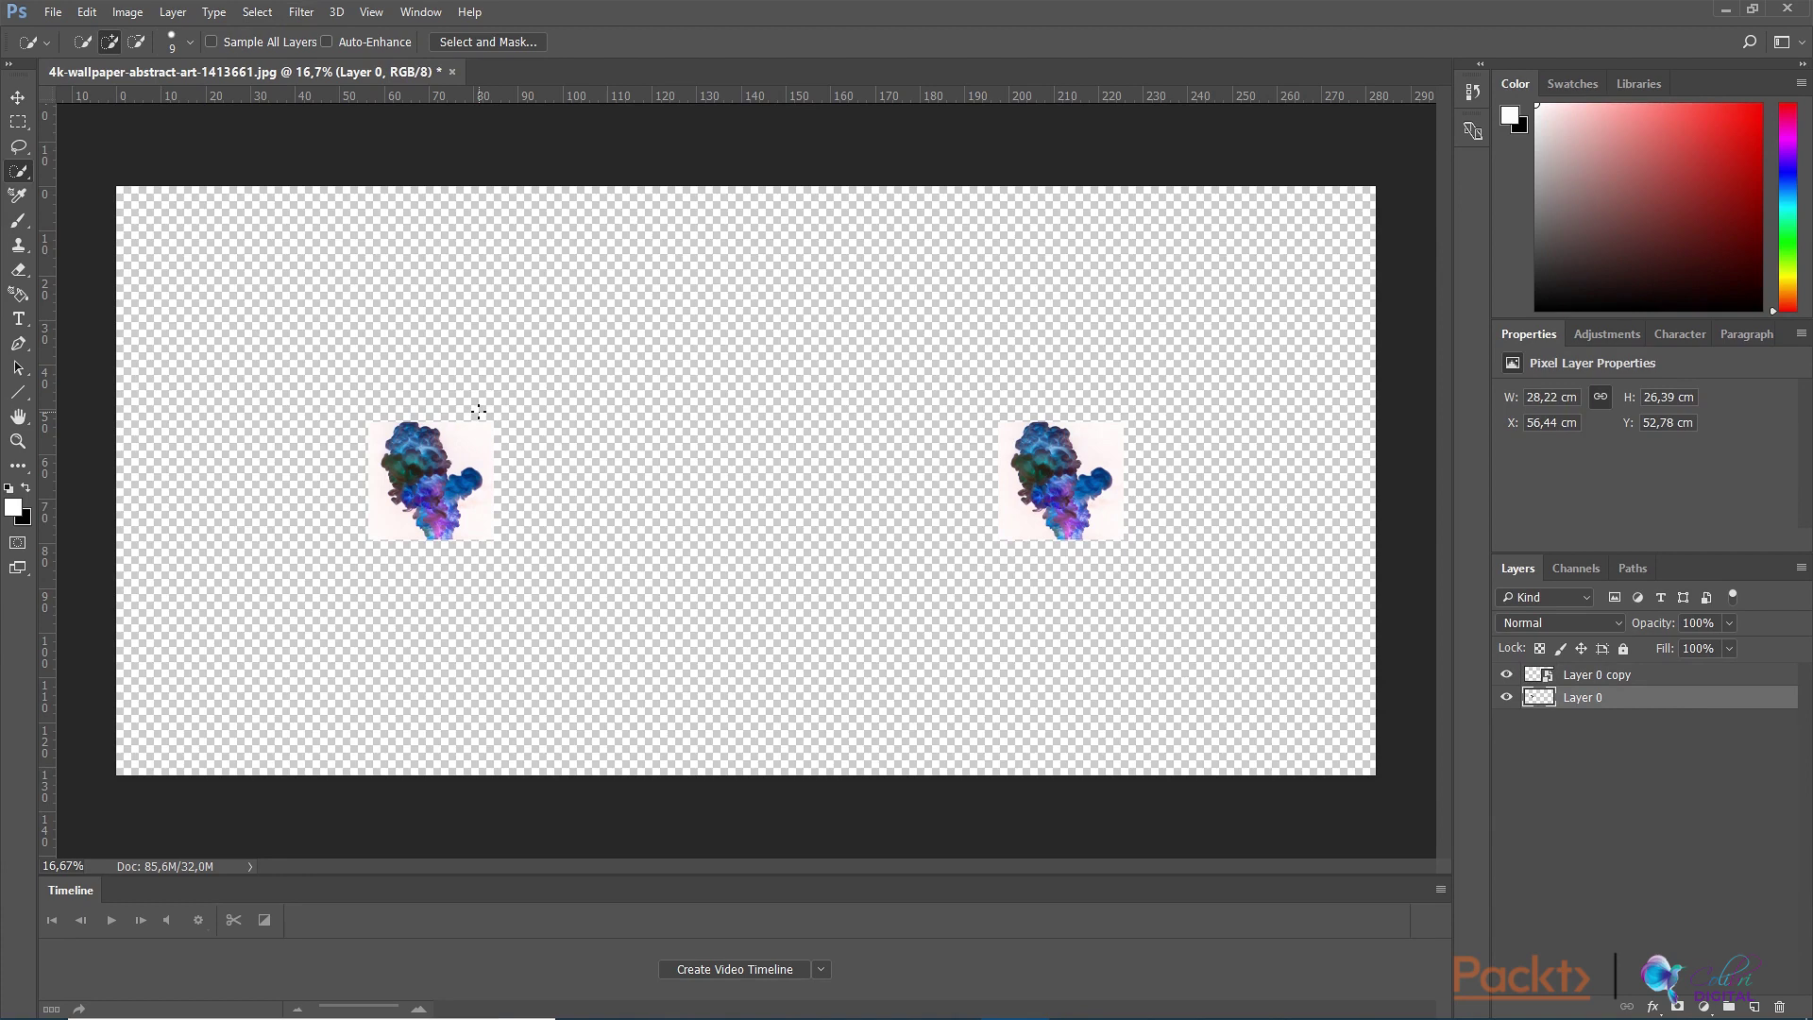
{"action": "key", "text": "ctrl+t"}
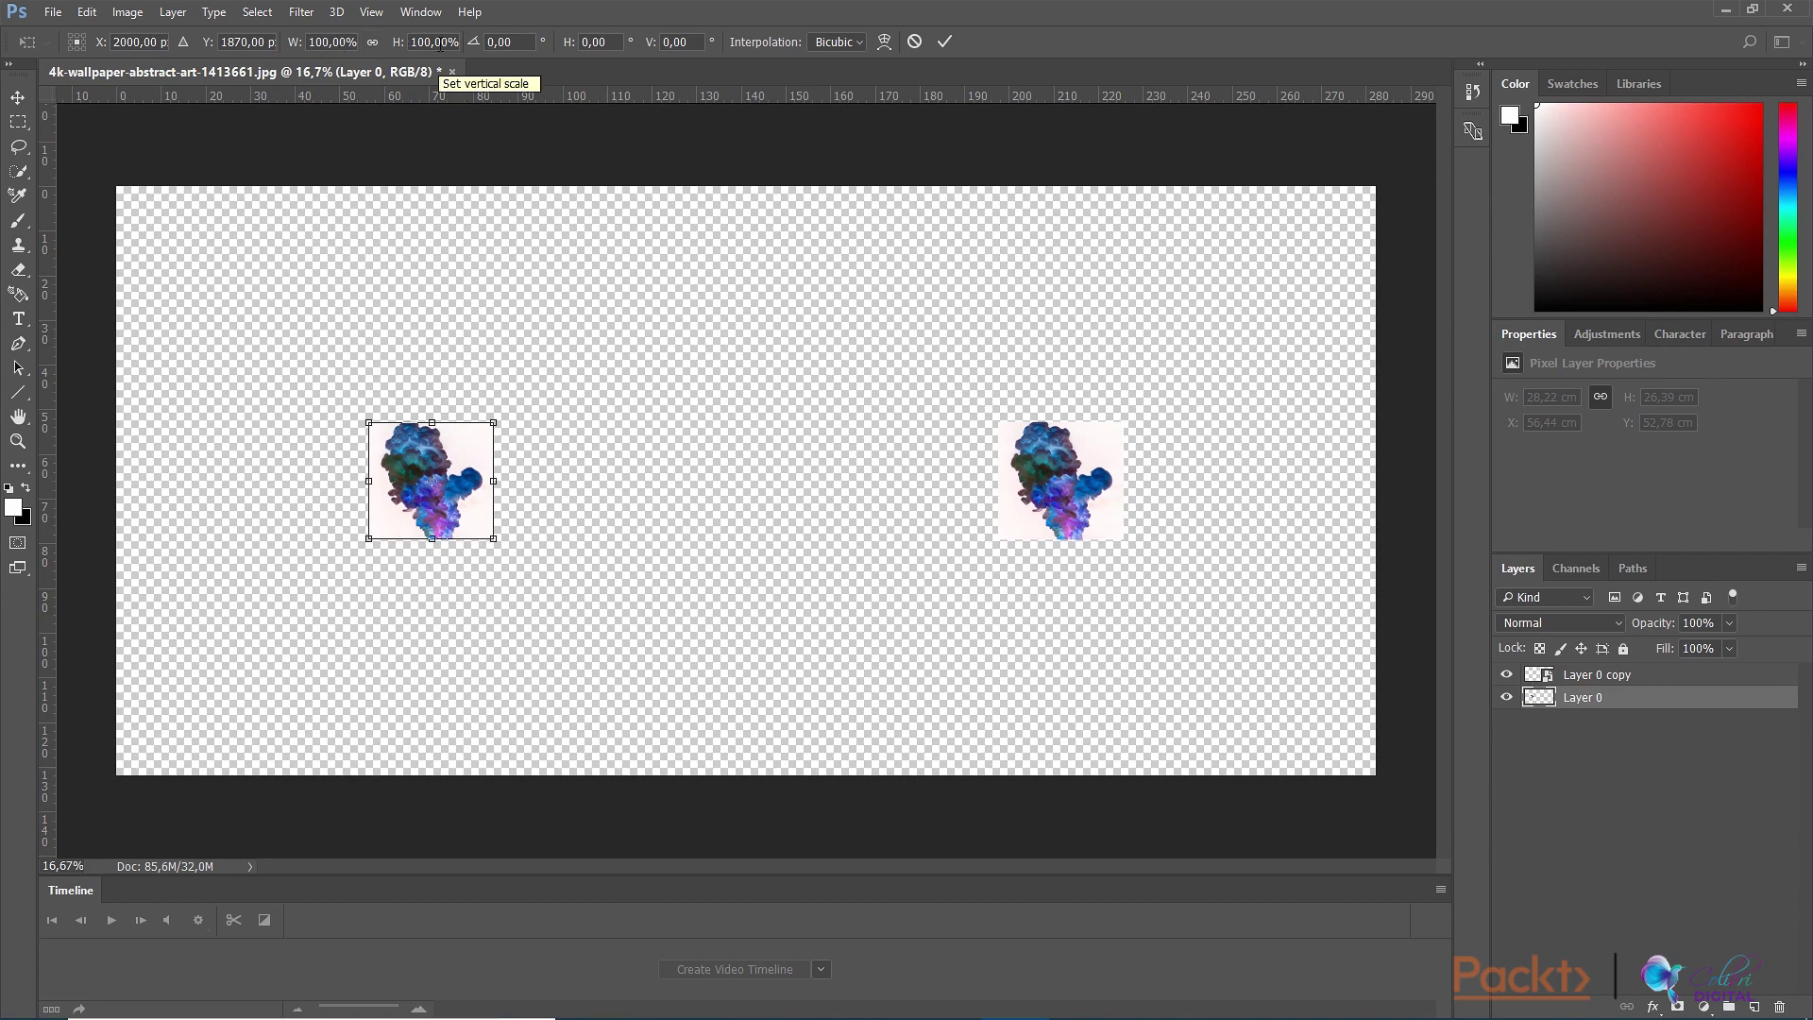
{"action": "left_click", "coordinate": [338, 39]}
{"action": "type", "text": "200"}
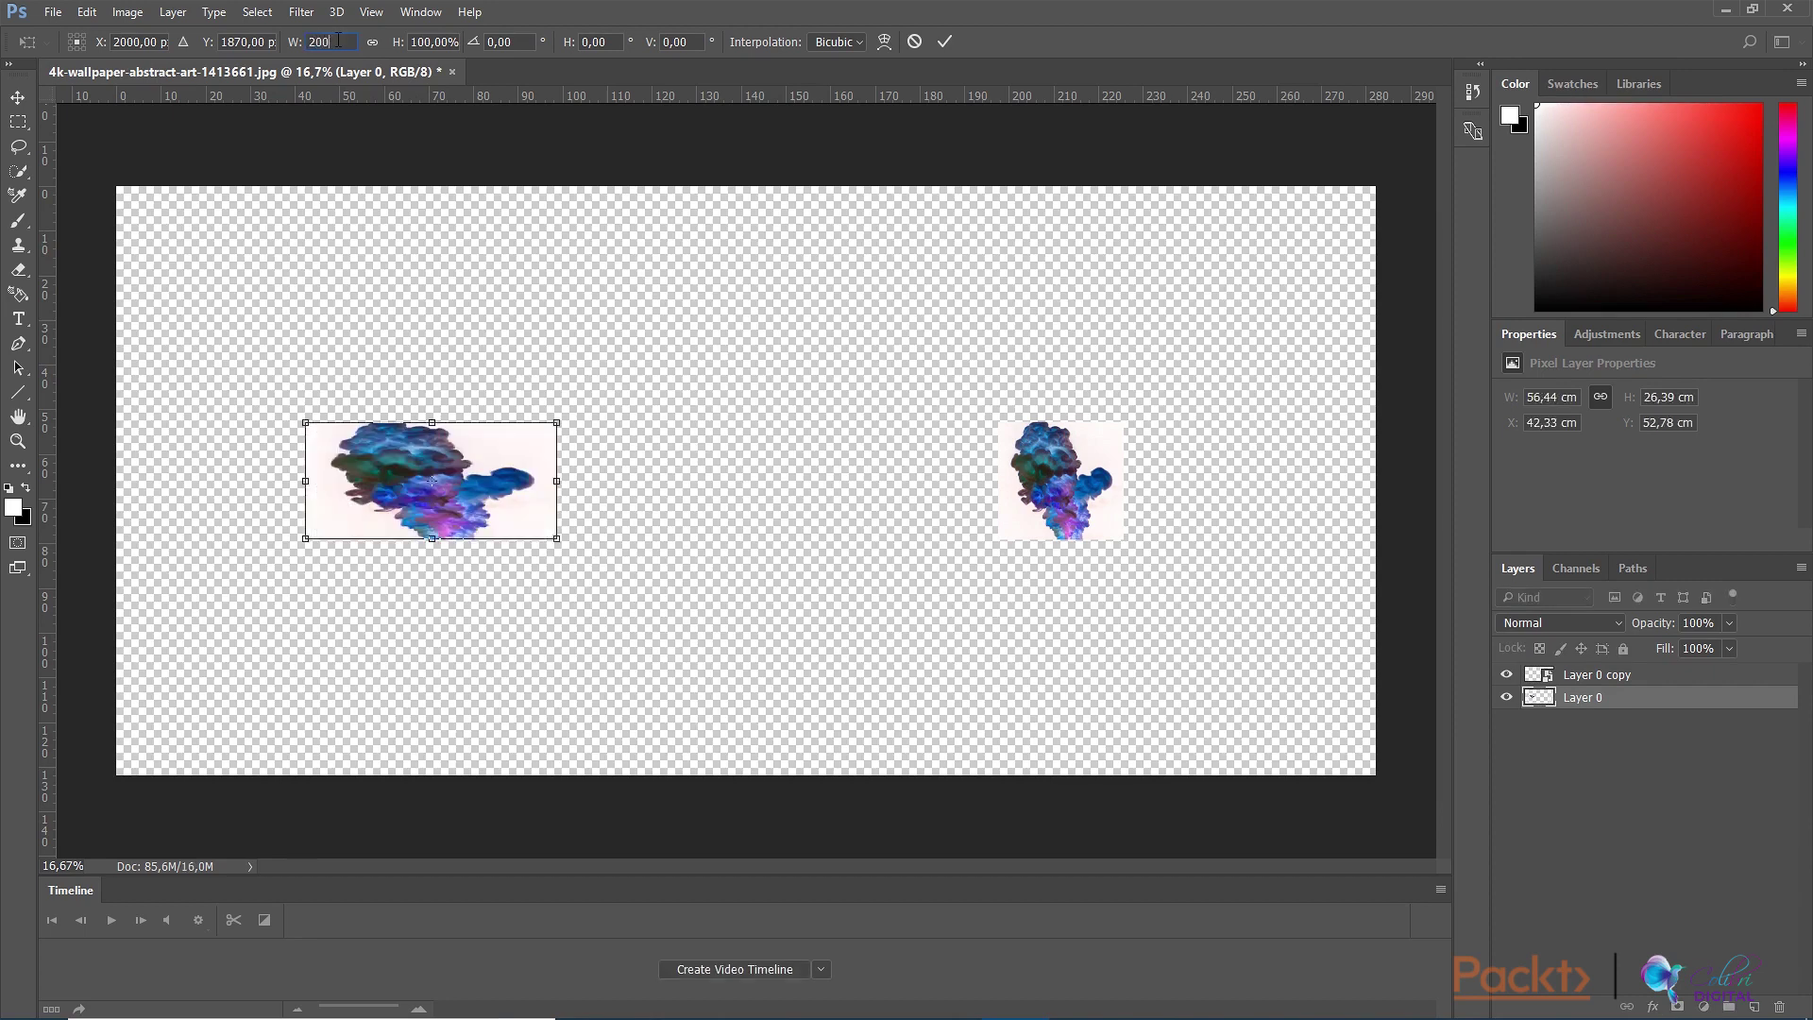
{"action": "key", "text": "Tab"}
{"action": "type", "text": "200%"}
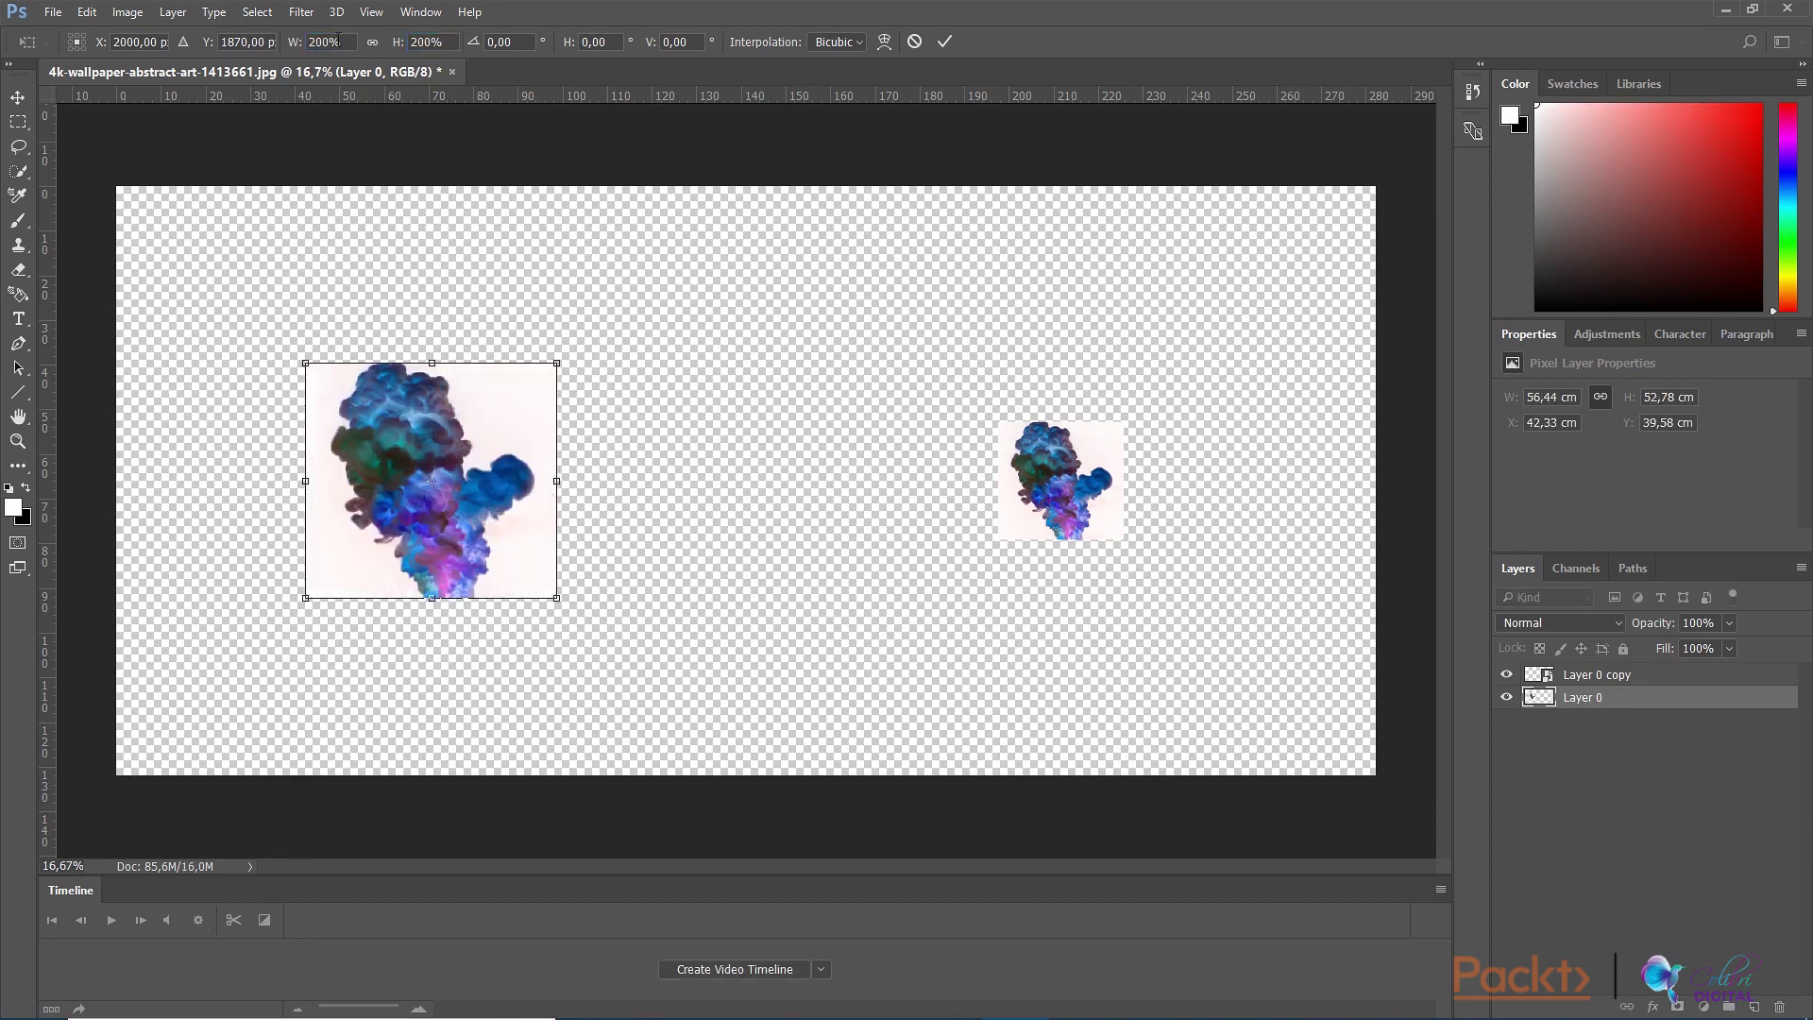
{"action": "key", "text": "Return"}
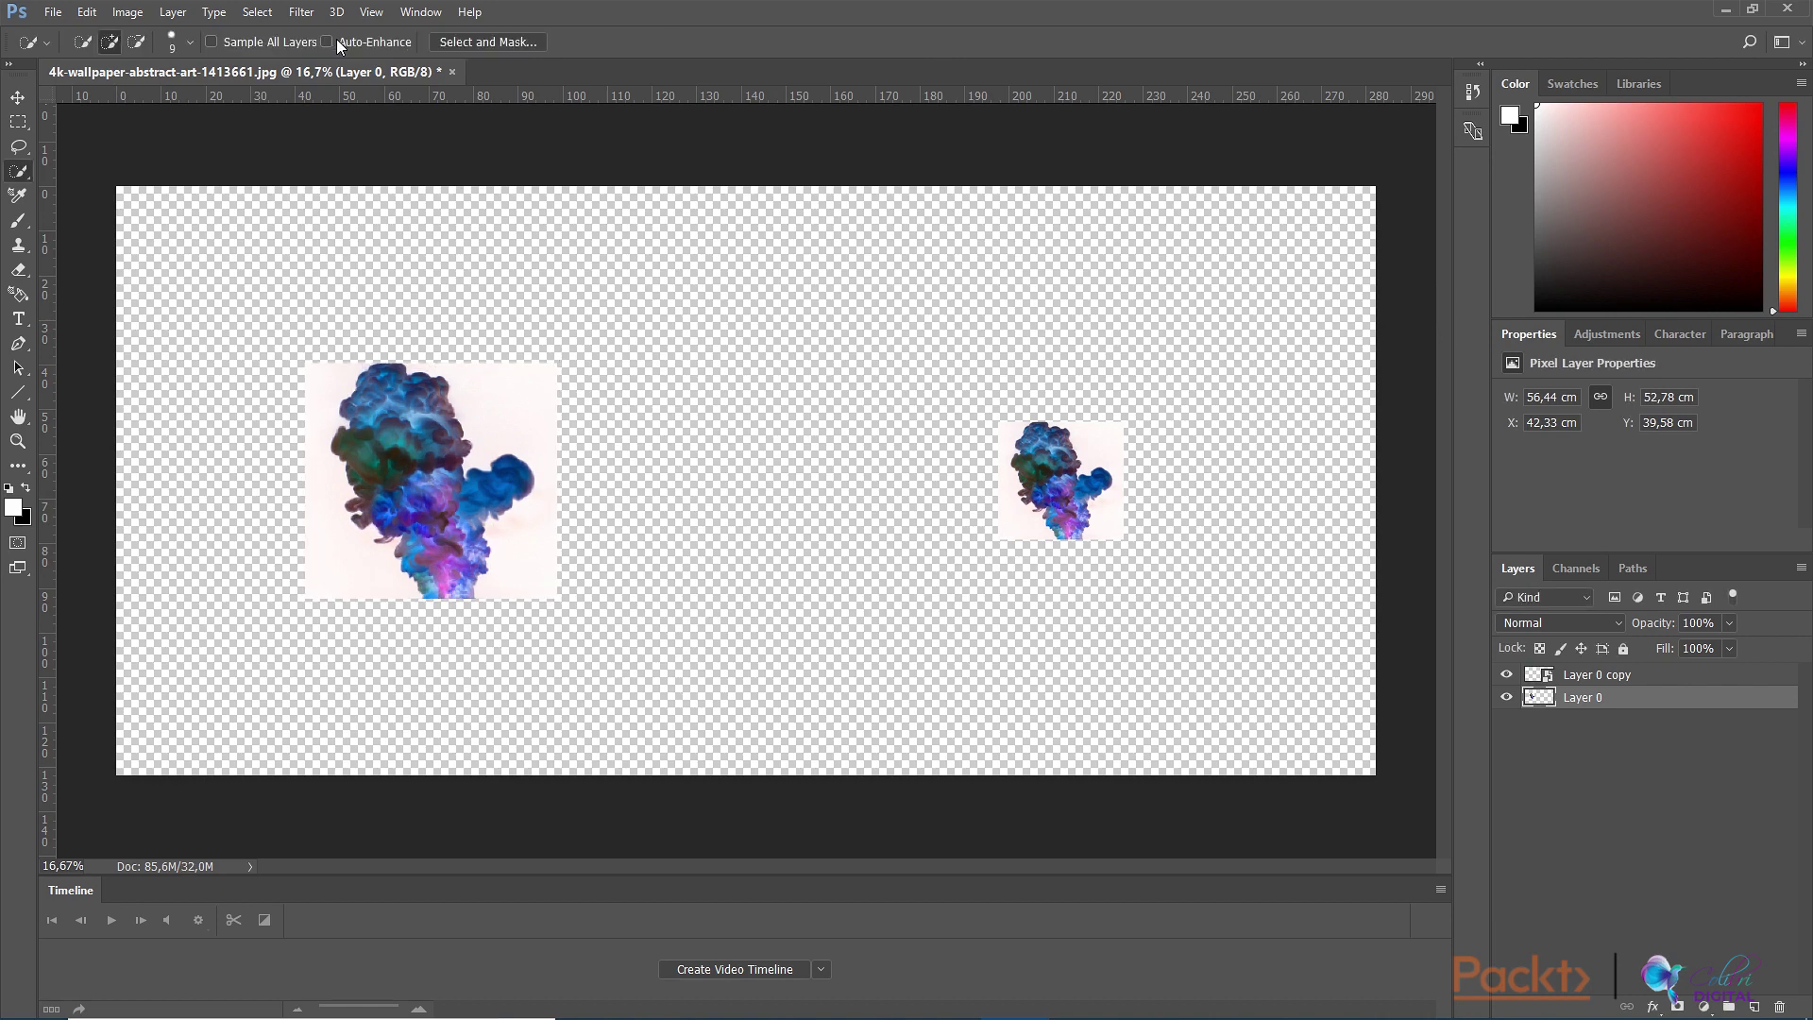
Step: Scale the smart object Layer 0 copy to 40% in both width and height with Free Transform
{"action": "left_click", "coordinate": [1696, 676]}
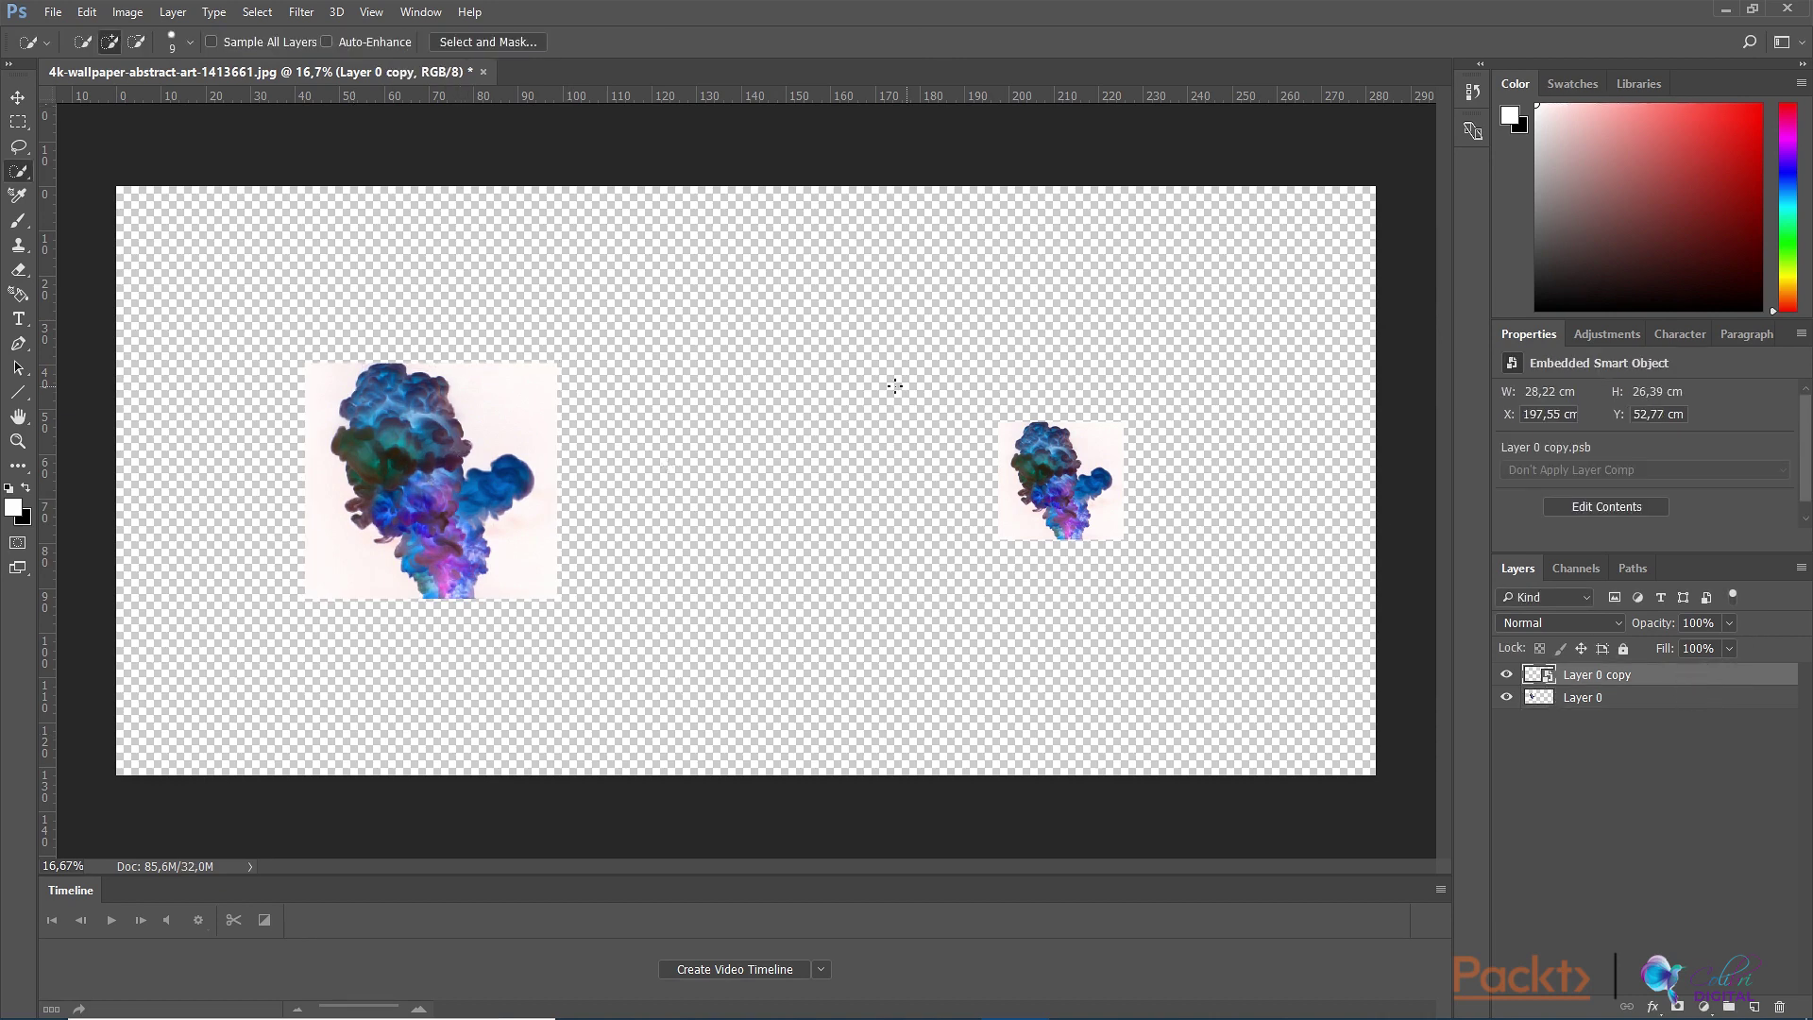
{"action": "key", "text": "ctrl+t"}
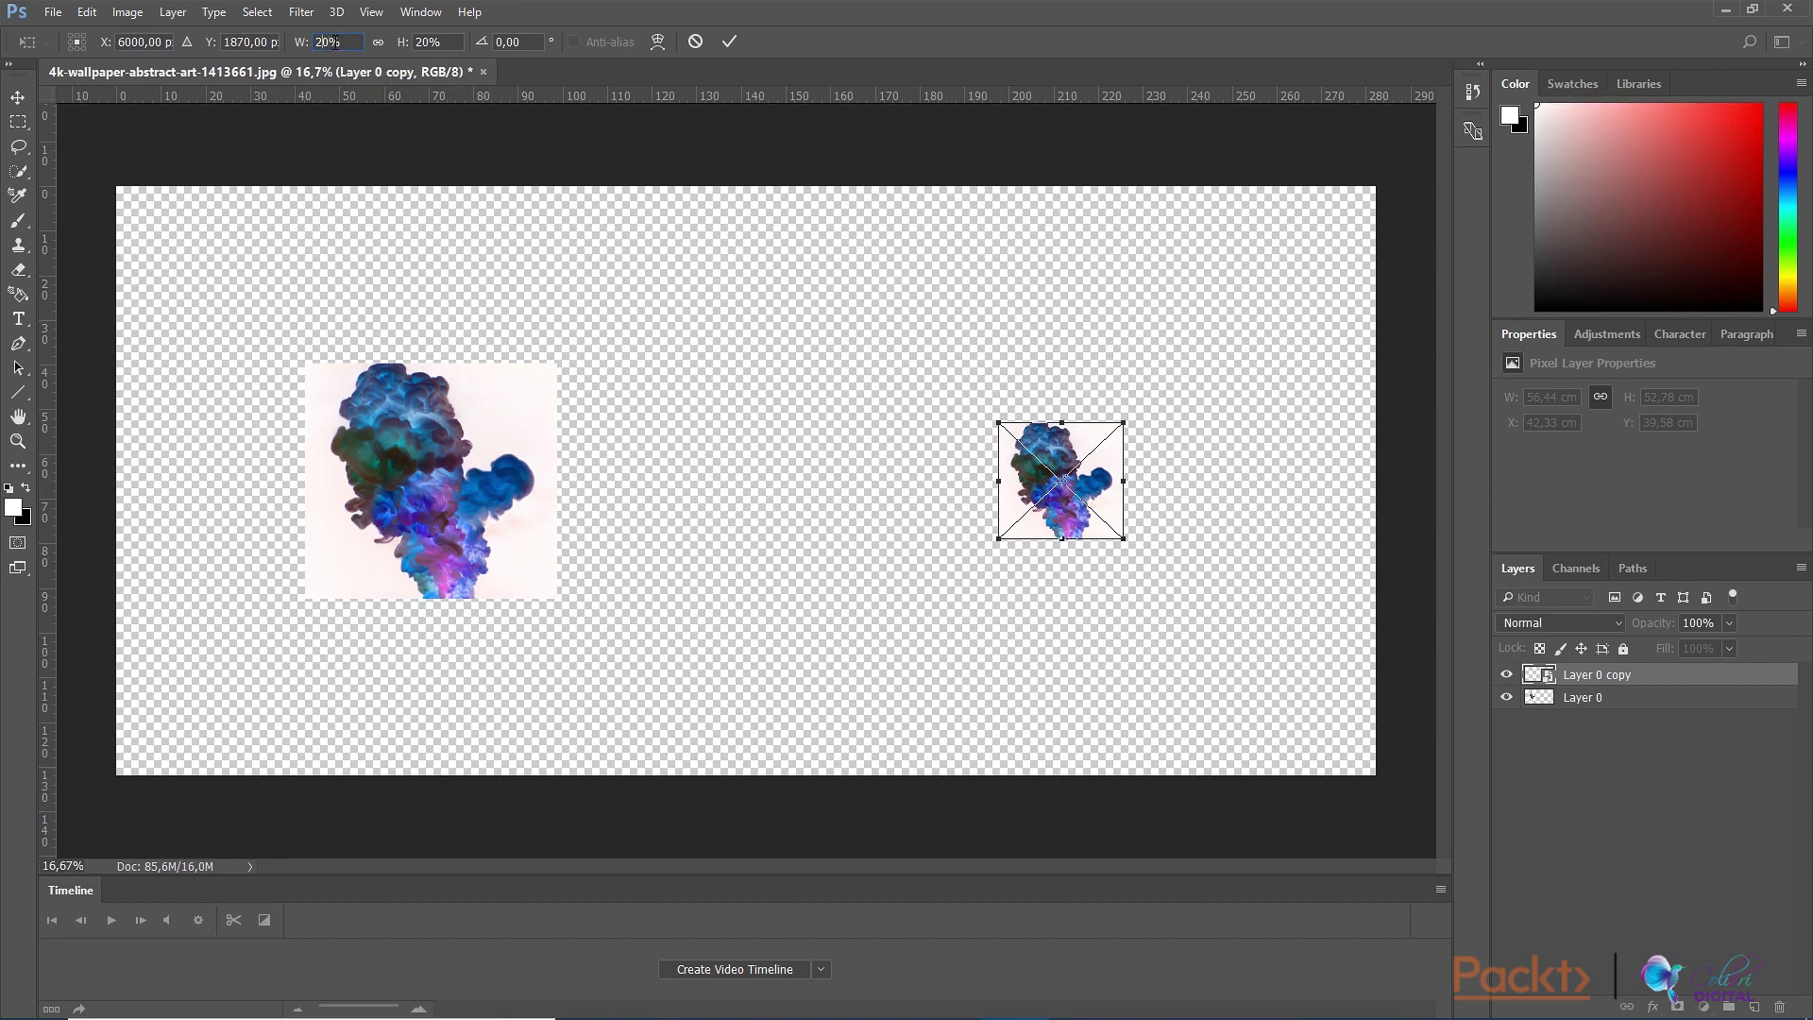
{"action": "type", "text": "40"}
{"action": "key", "text": "Tab"}
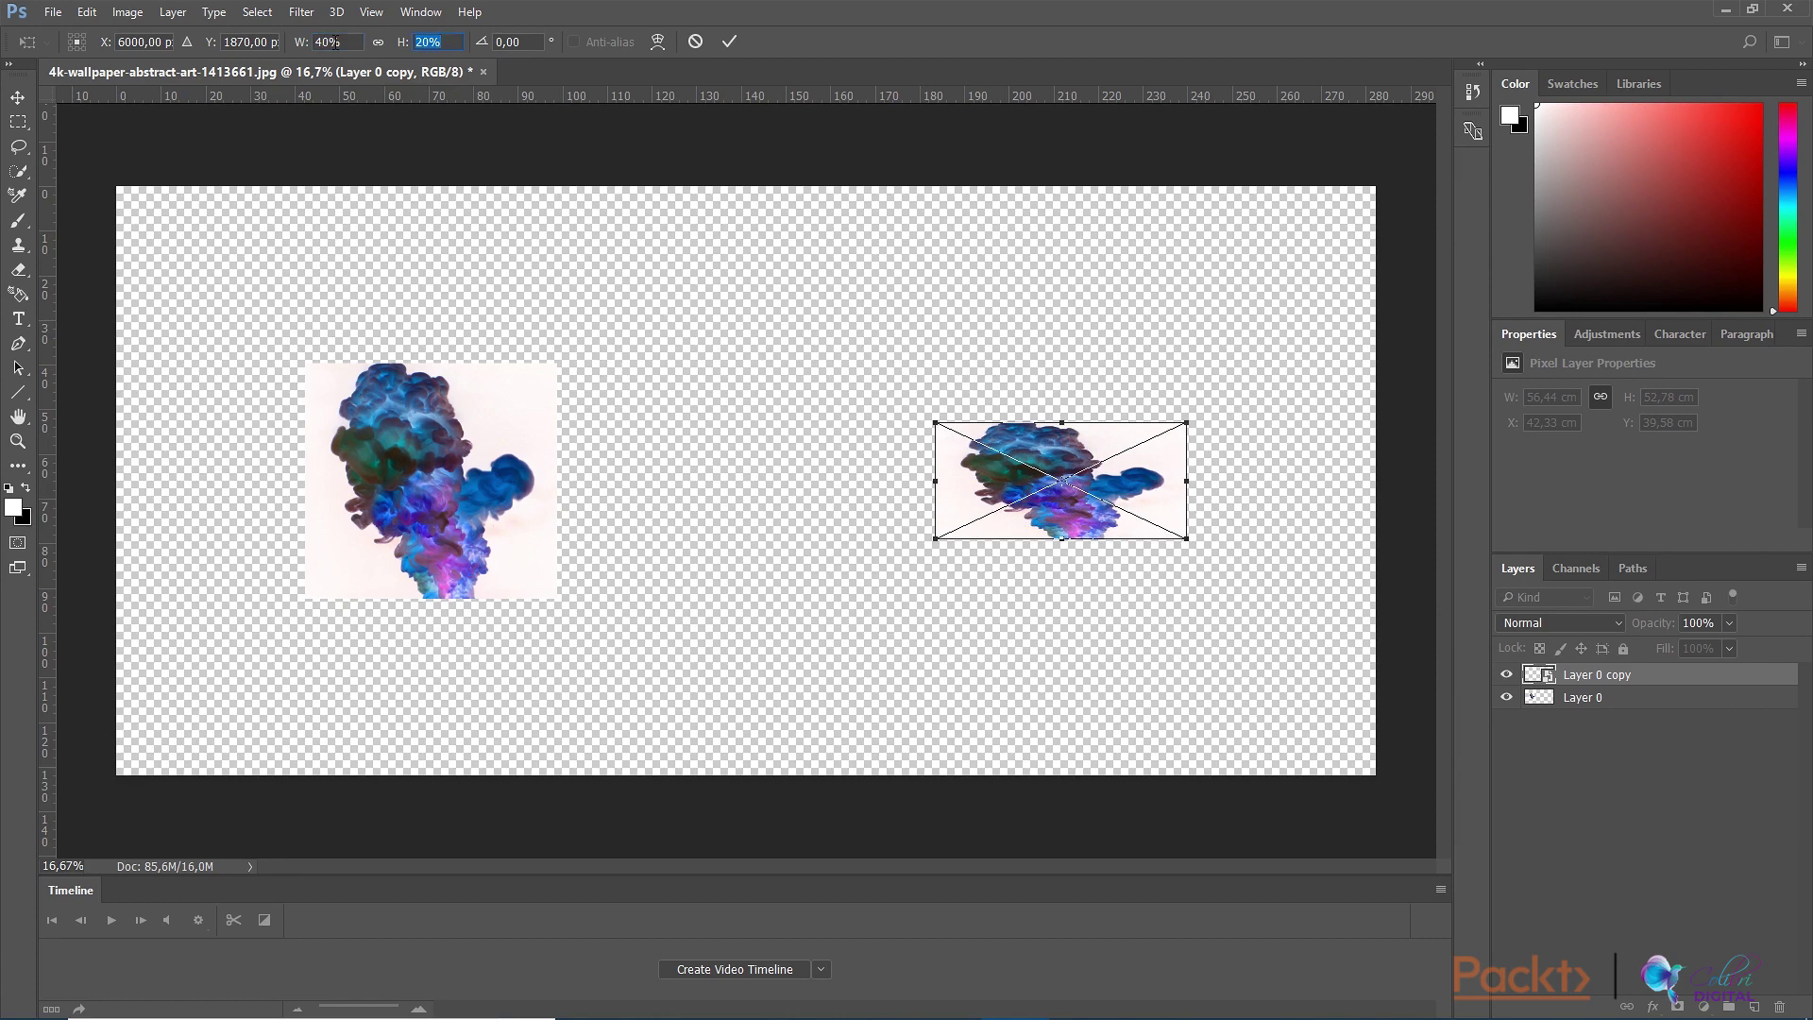
{"action": "type", "text": "40"}
{"action": "key", "text": "Return"}
{"action": "key", "text": "w"}
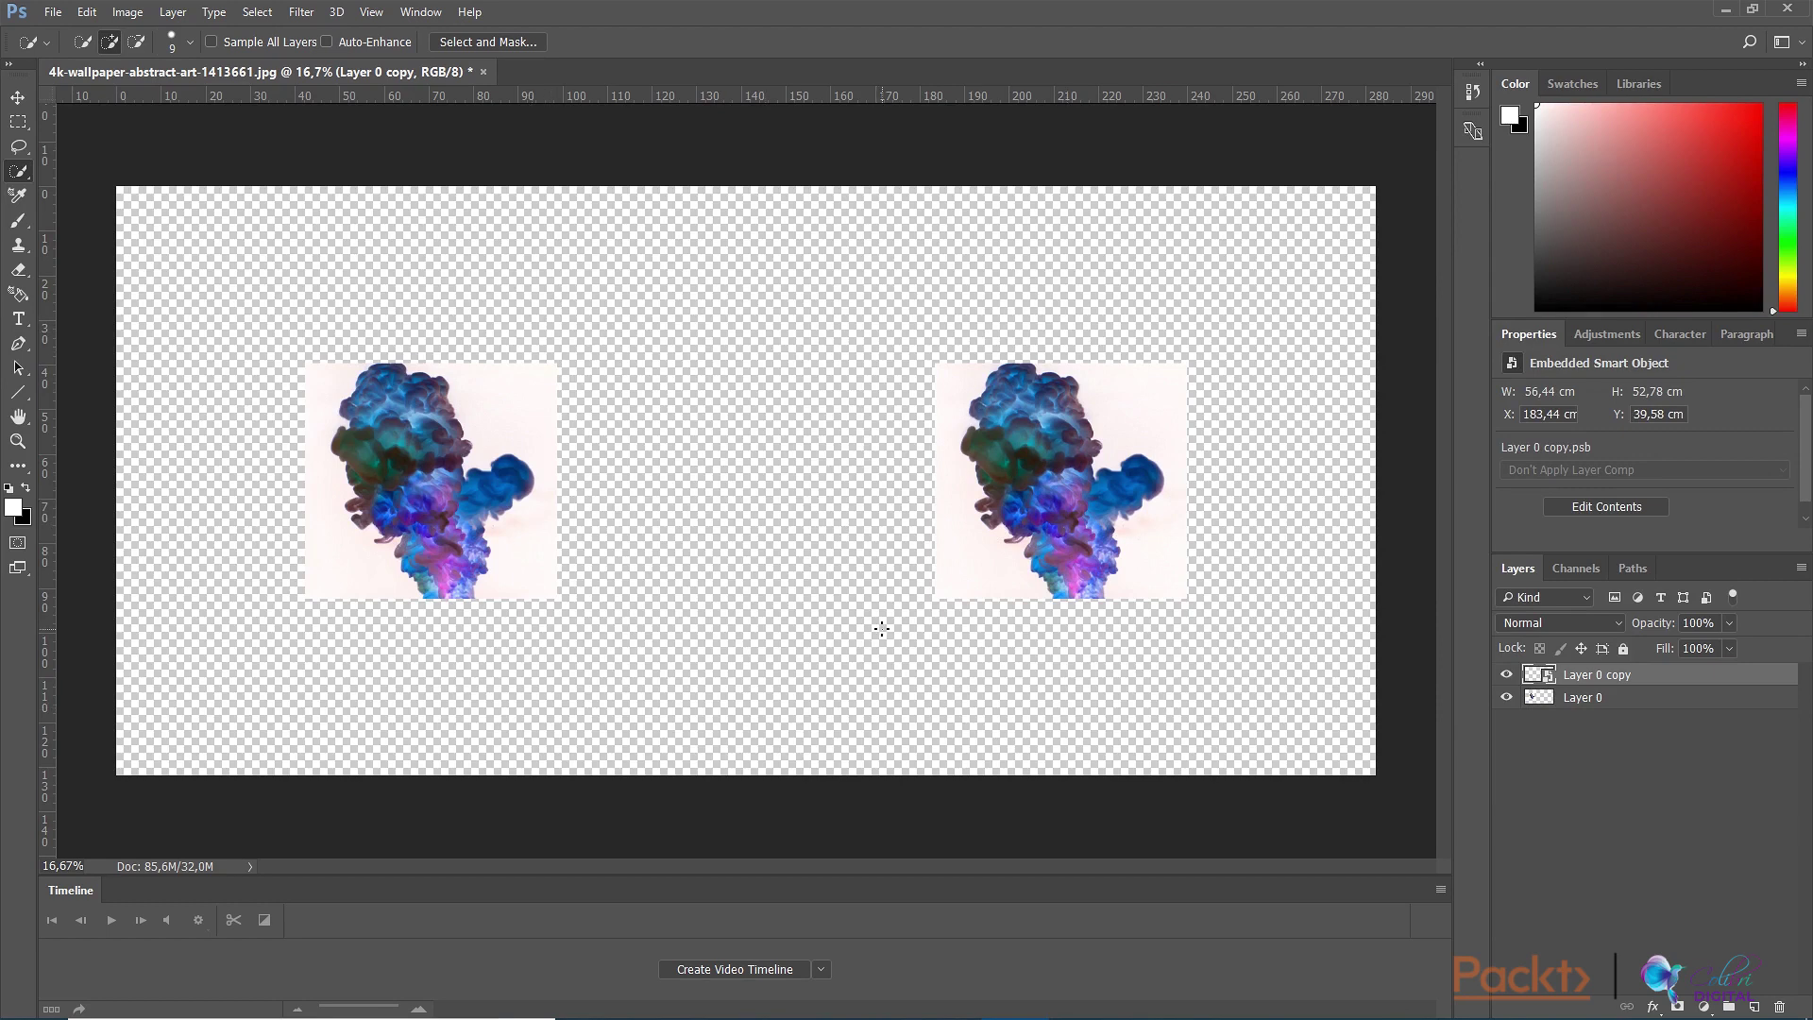
Step: Enlarge the pixel layer Layer 0 once more by 200% in width and height with Free Transform
{"action": "left_click", "coordinate": [1648, 696]}
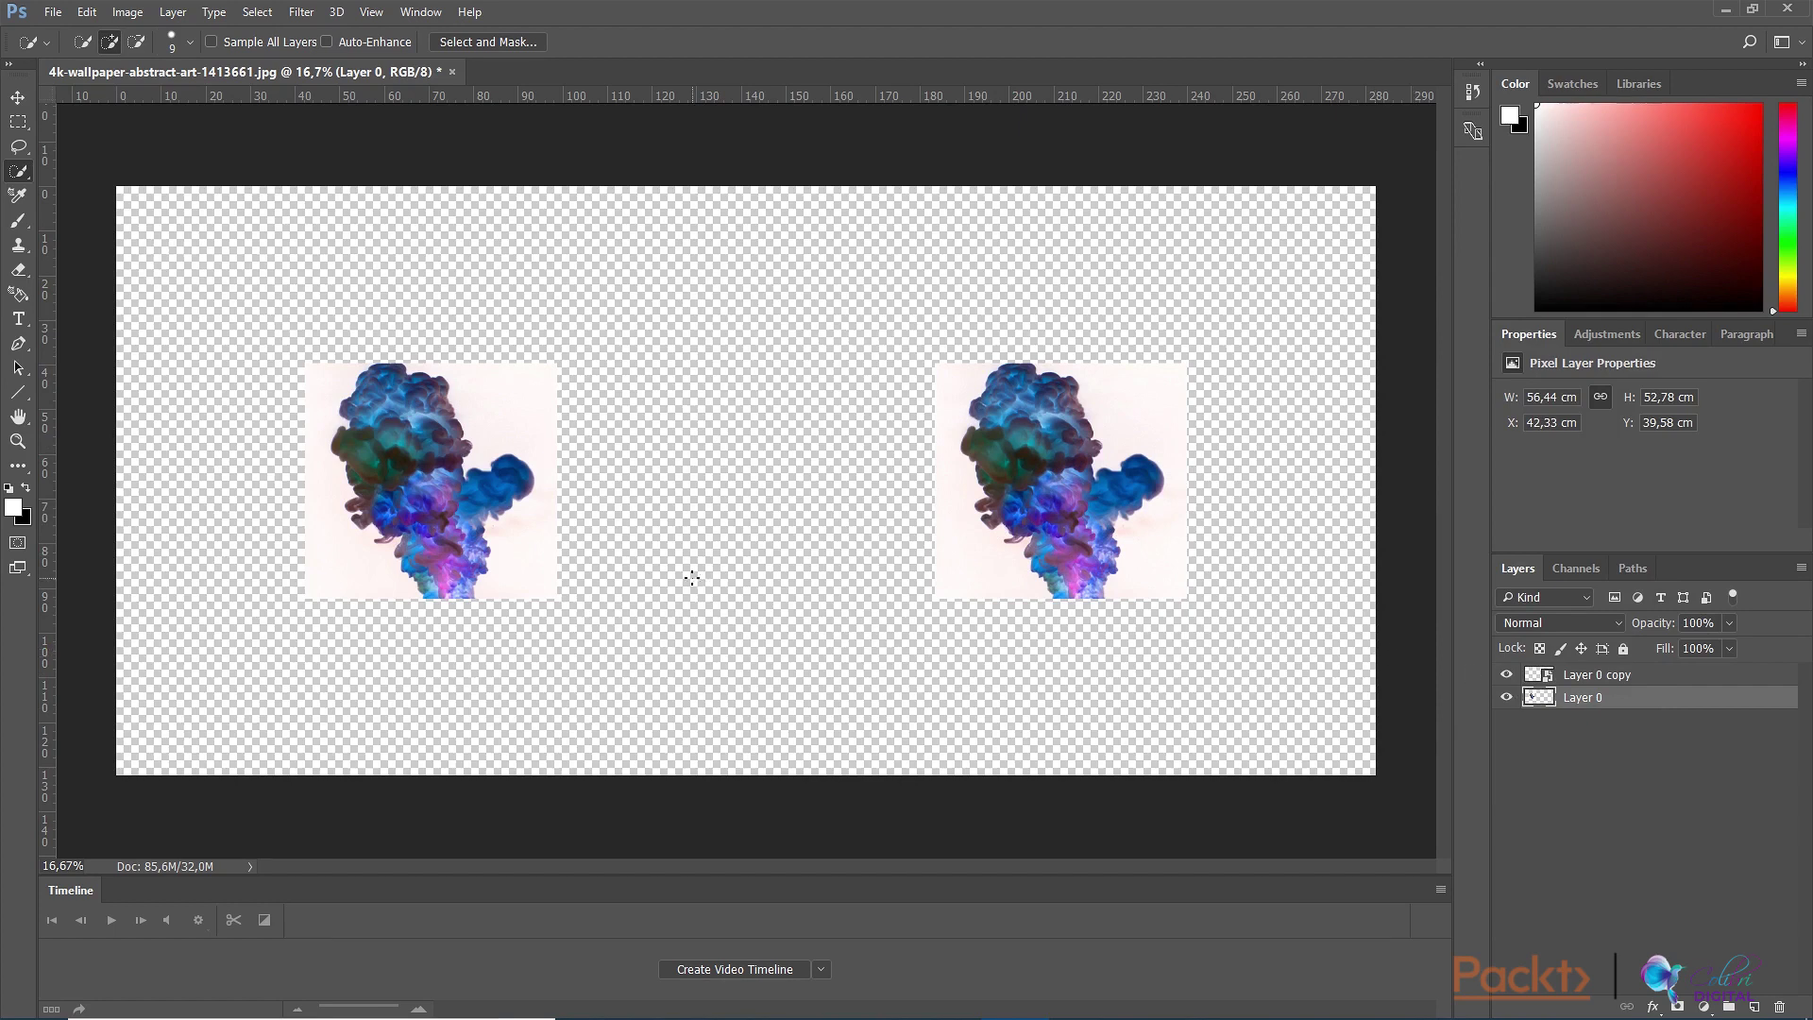
{"action": "key", "text": "ctrl+t"}
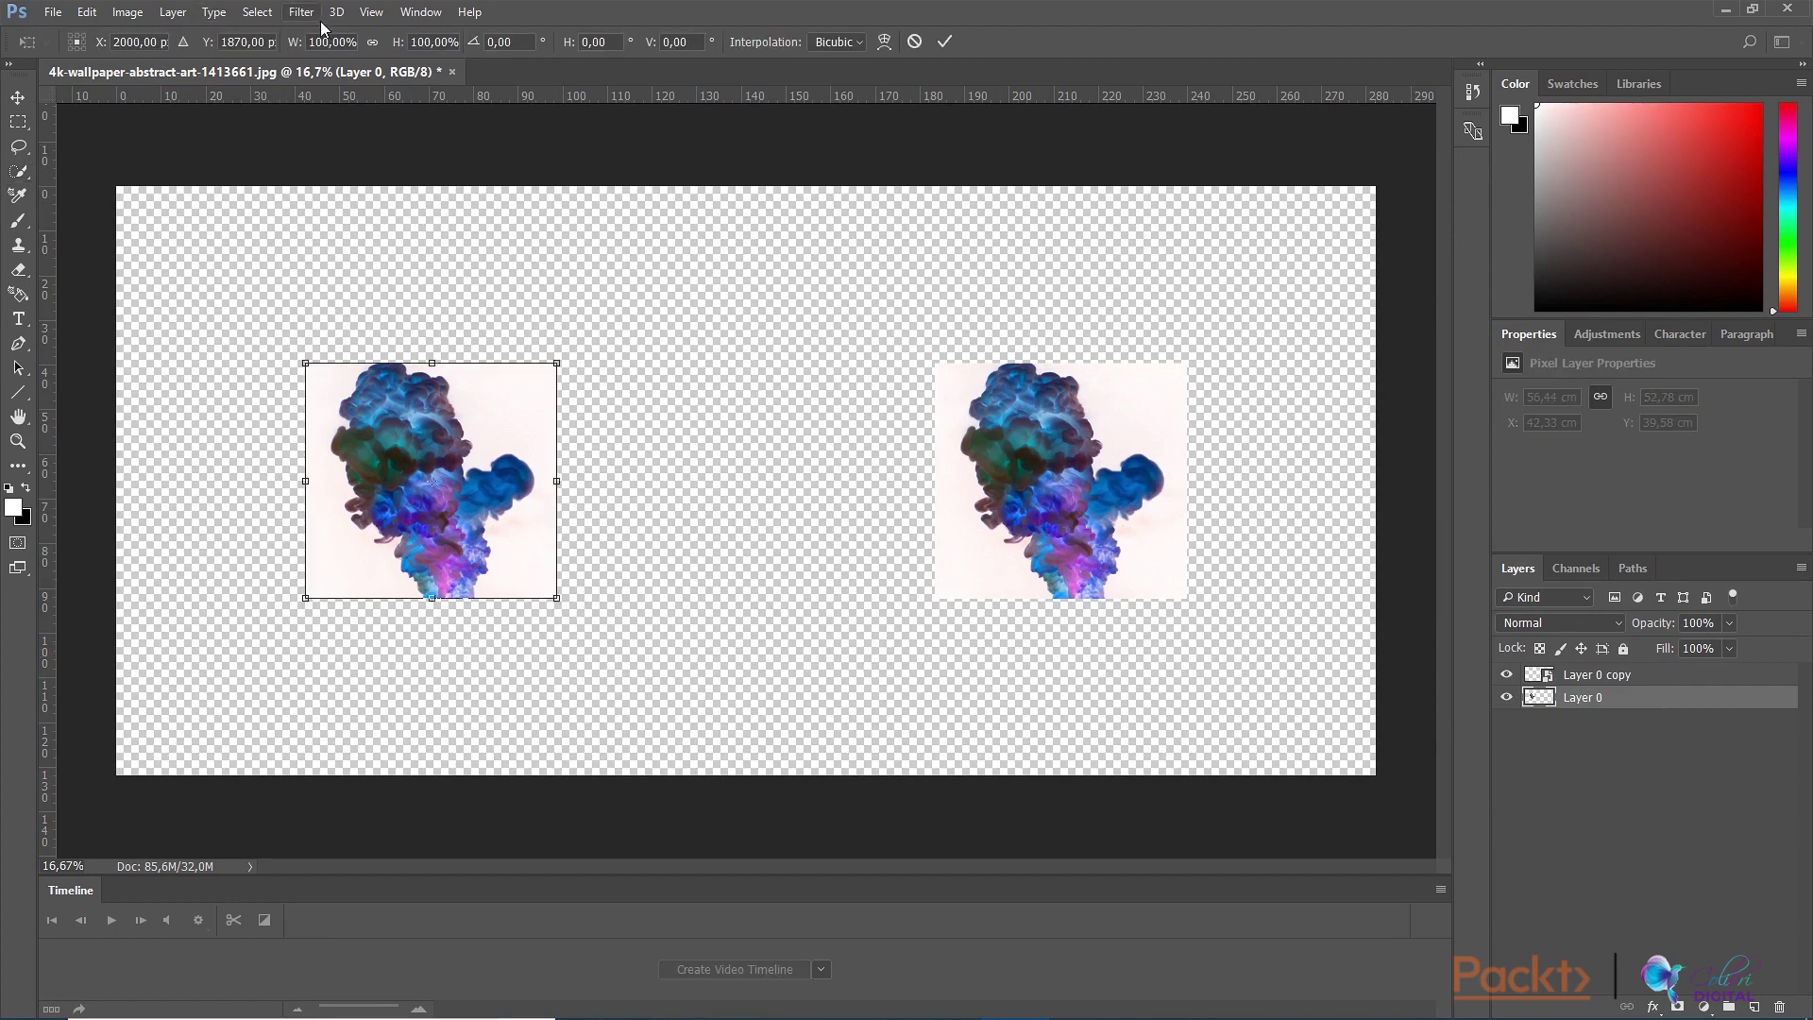
{"action": "left_click", "coordinate": [324, 41]}
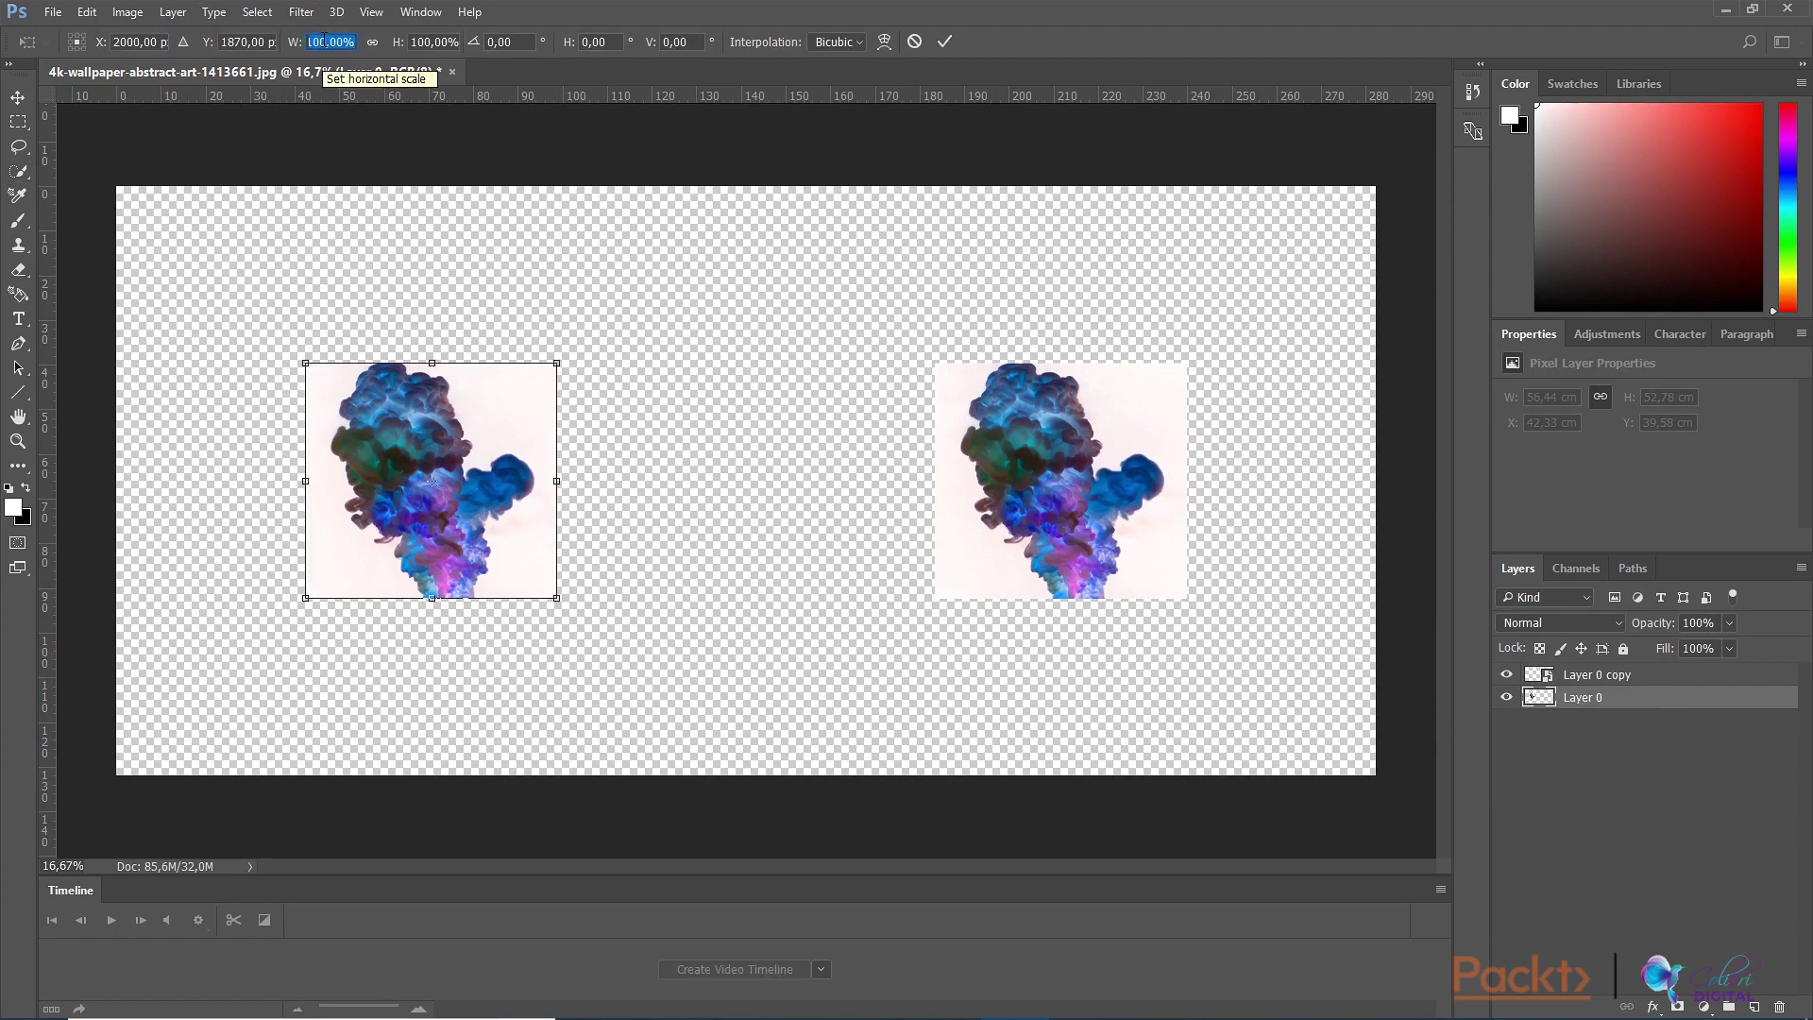
{"action": "type", "text": "200%"}
{"action": "key", "text": "Tab"}
{"action": "type", "text": "200"}
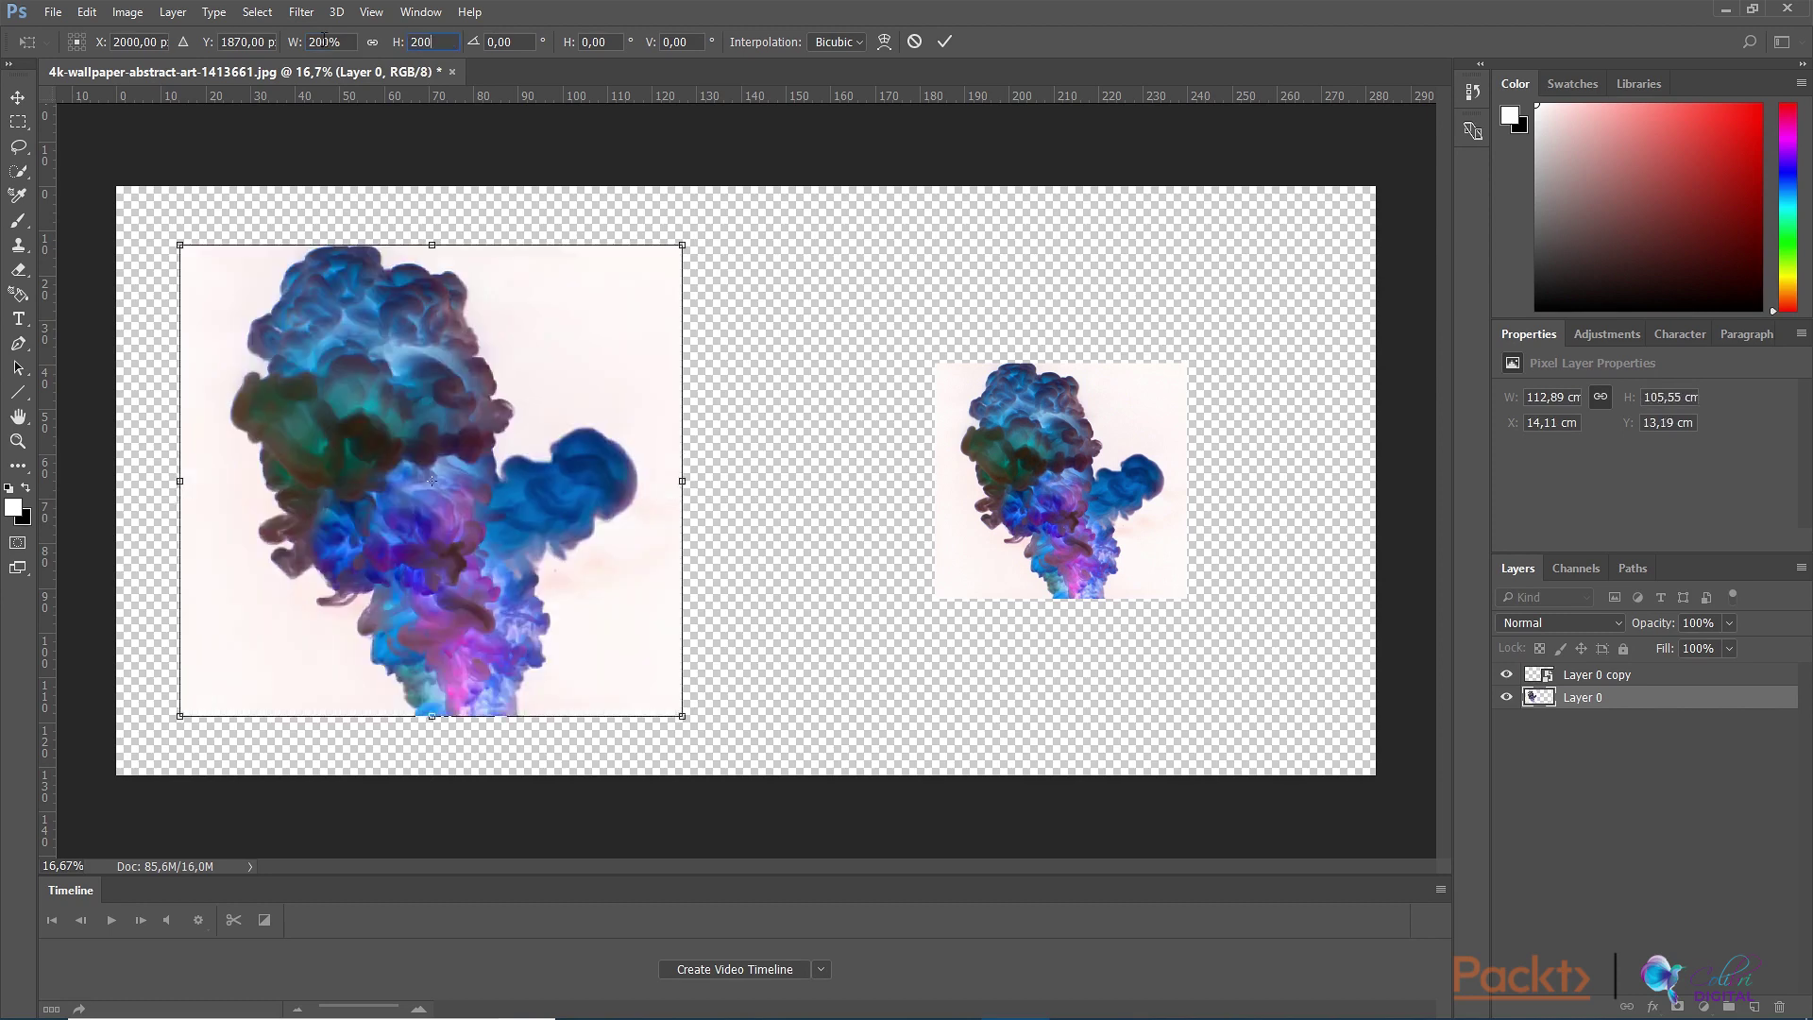
{"action": "type", "text": "%w"}
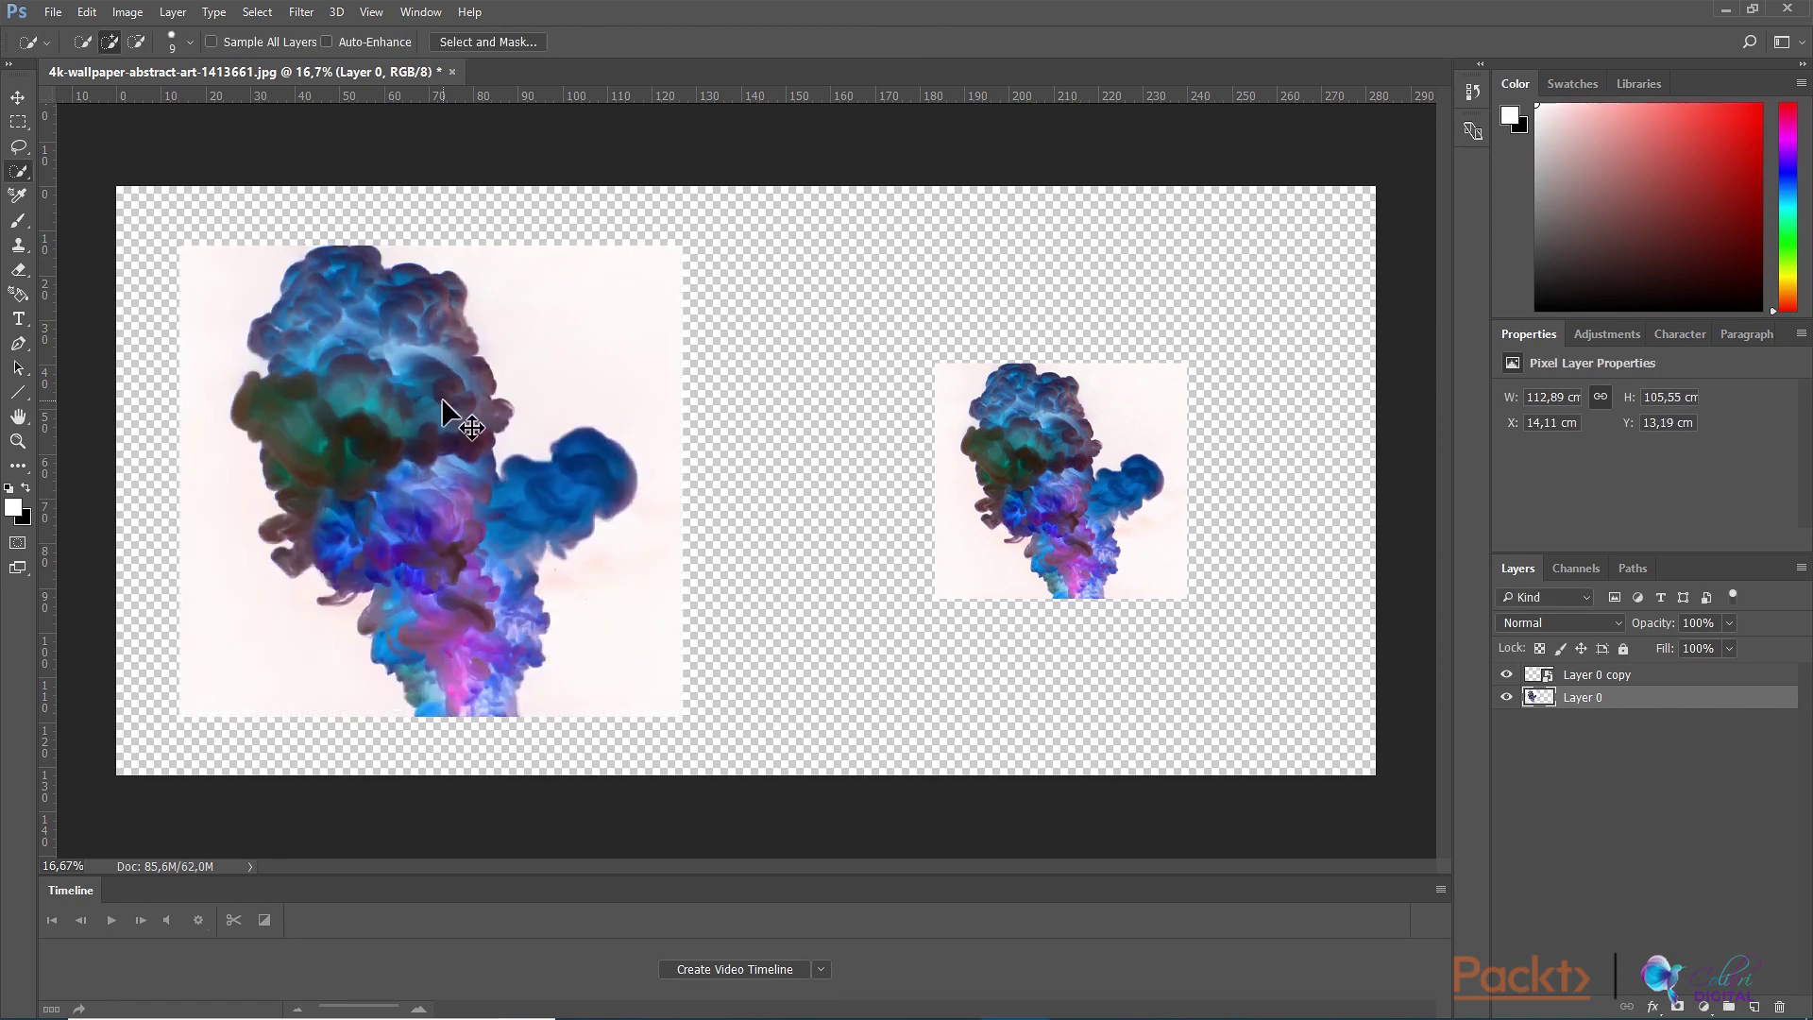
Step: Begin another Free Transform on Layer 0, trying a width of 200% and then settling on 150%
{"action": "key", "text": "ctrl+t"}
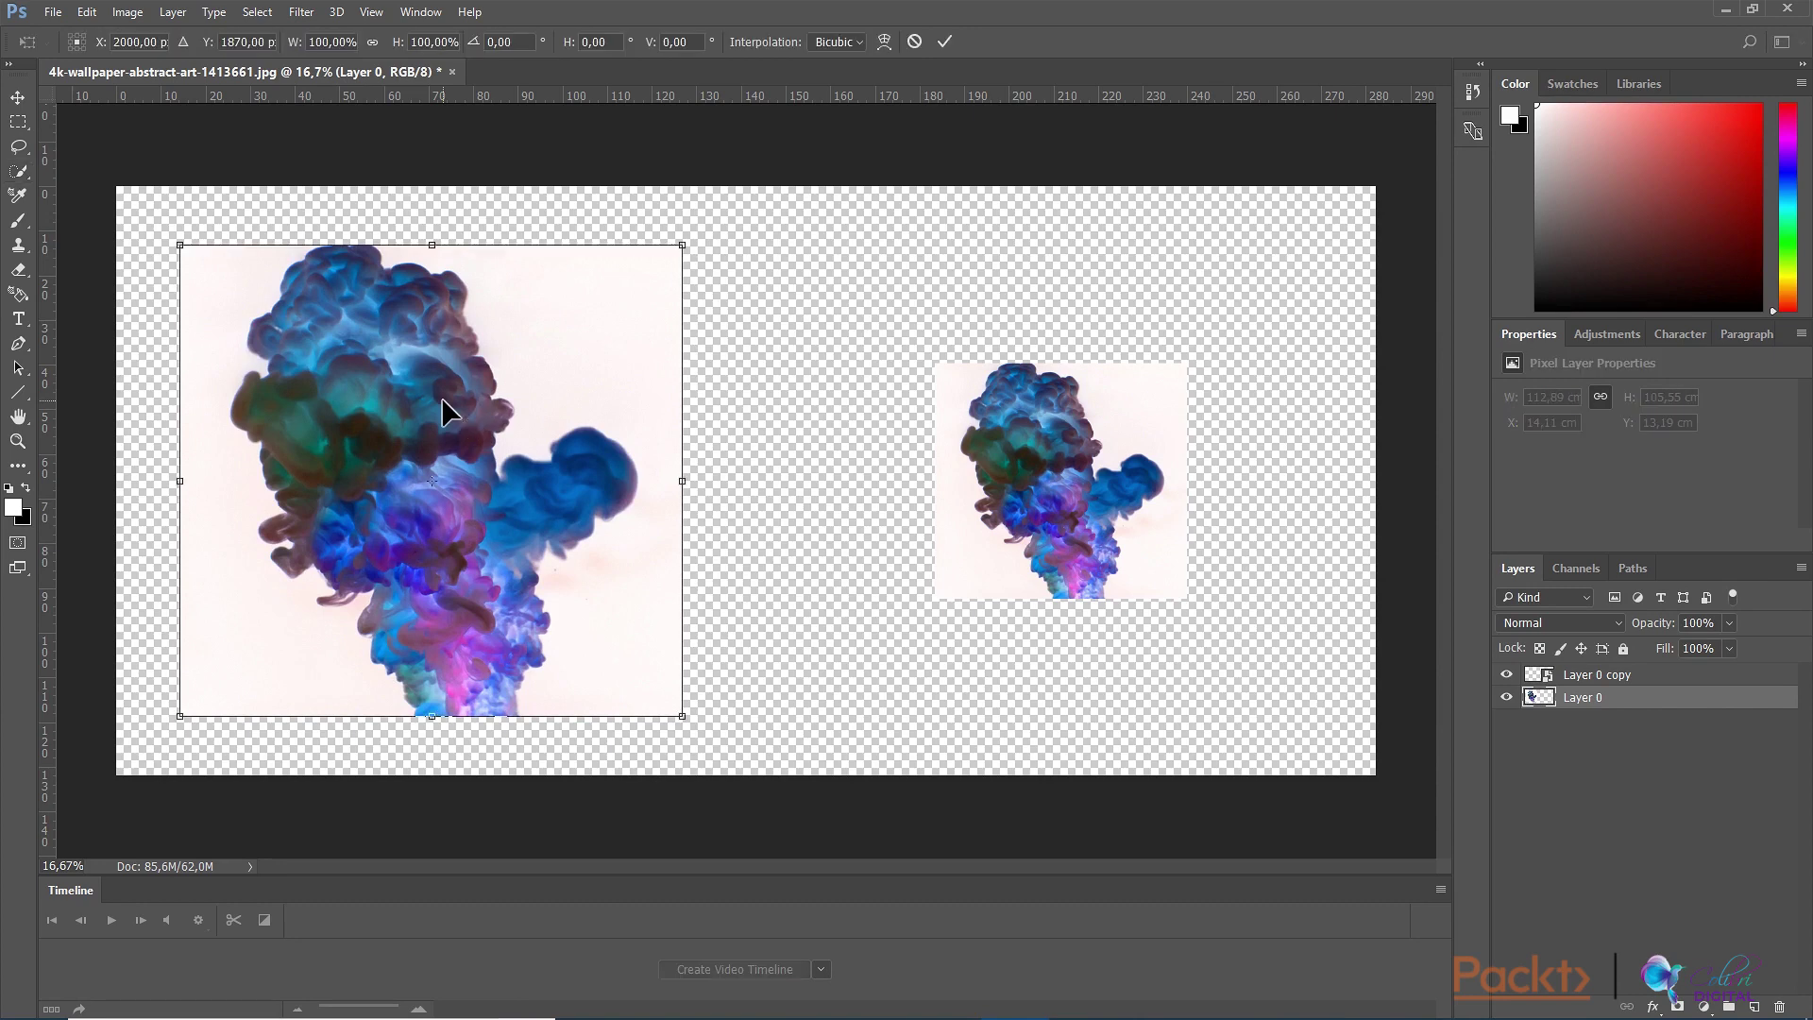
{"action": "left_click", "coordinate": [313, 42]}
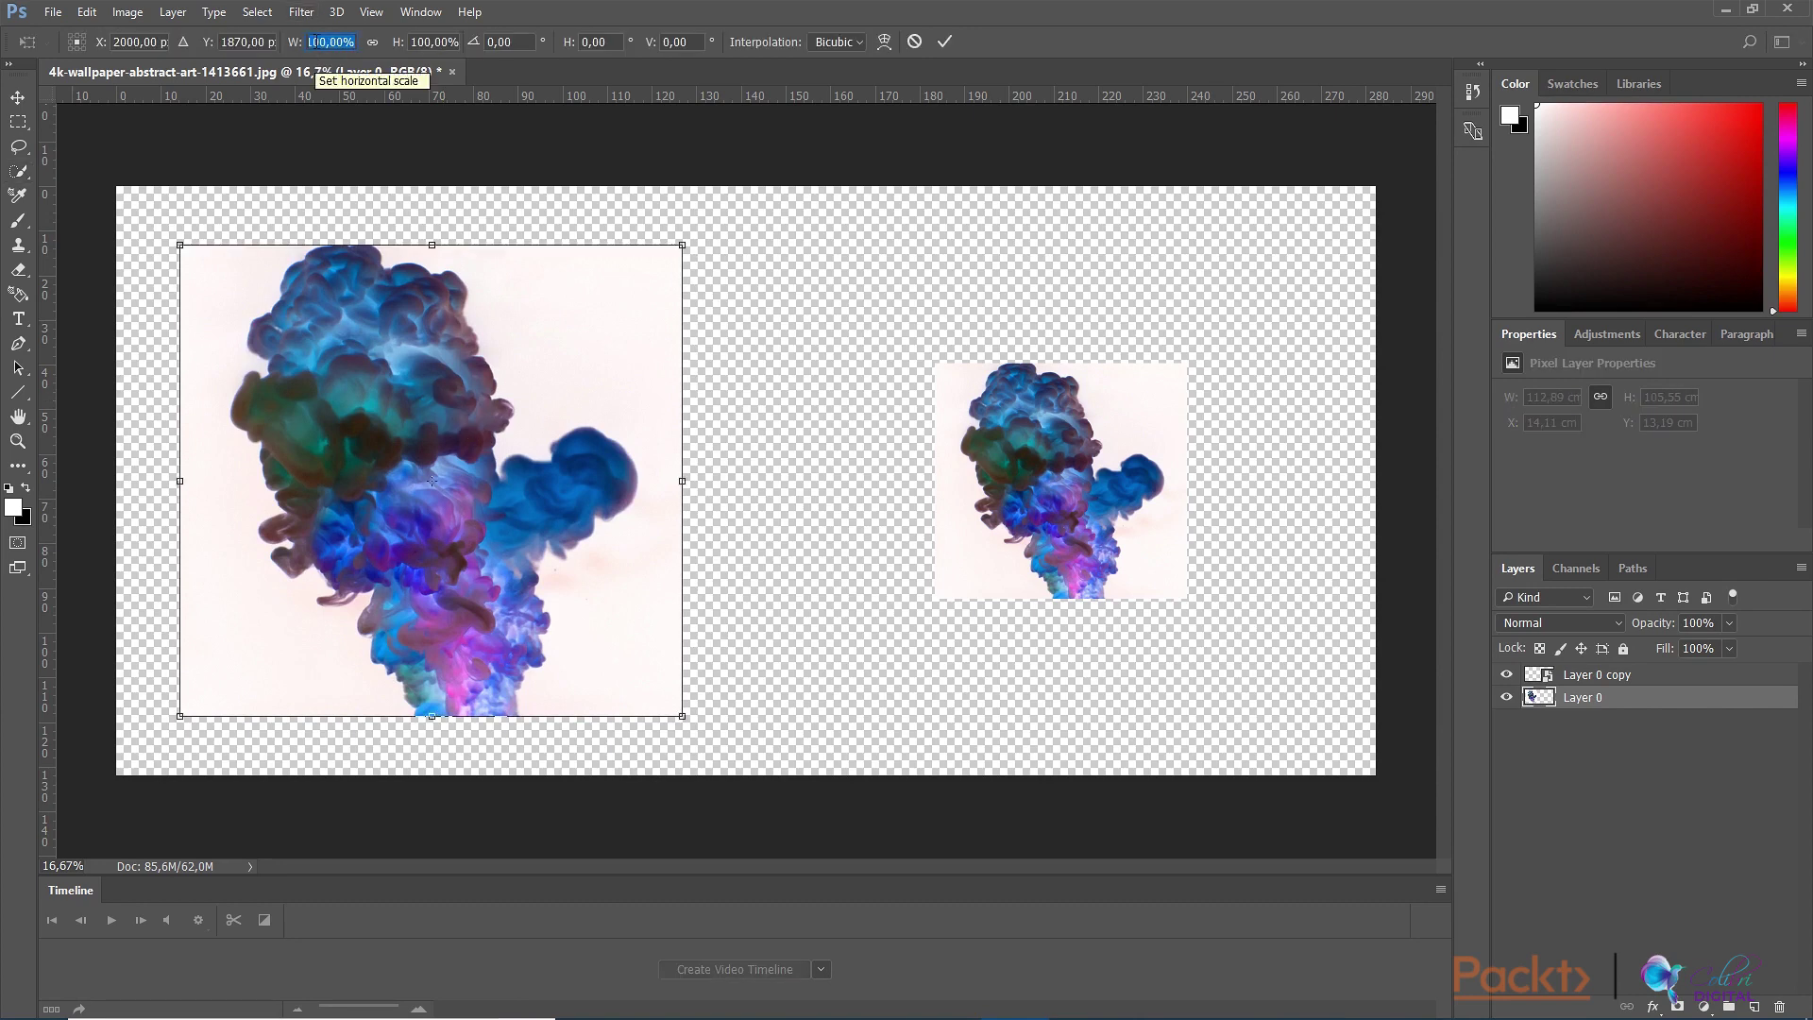
{"action": "type", "text": "200"}
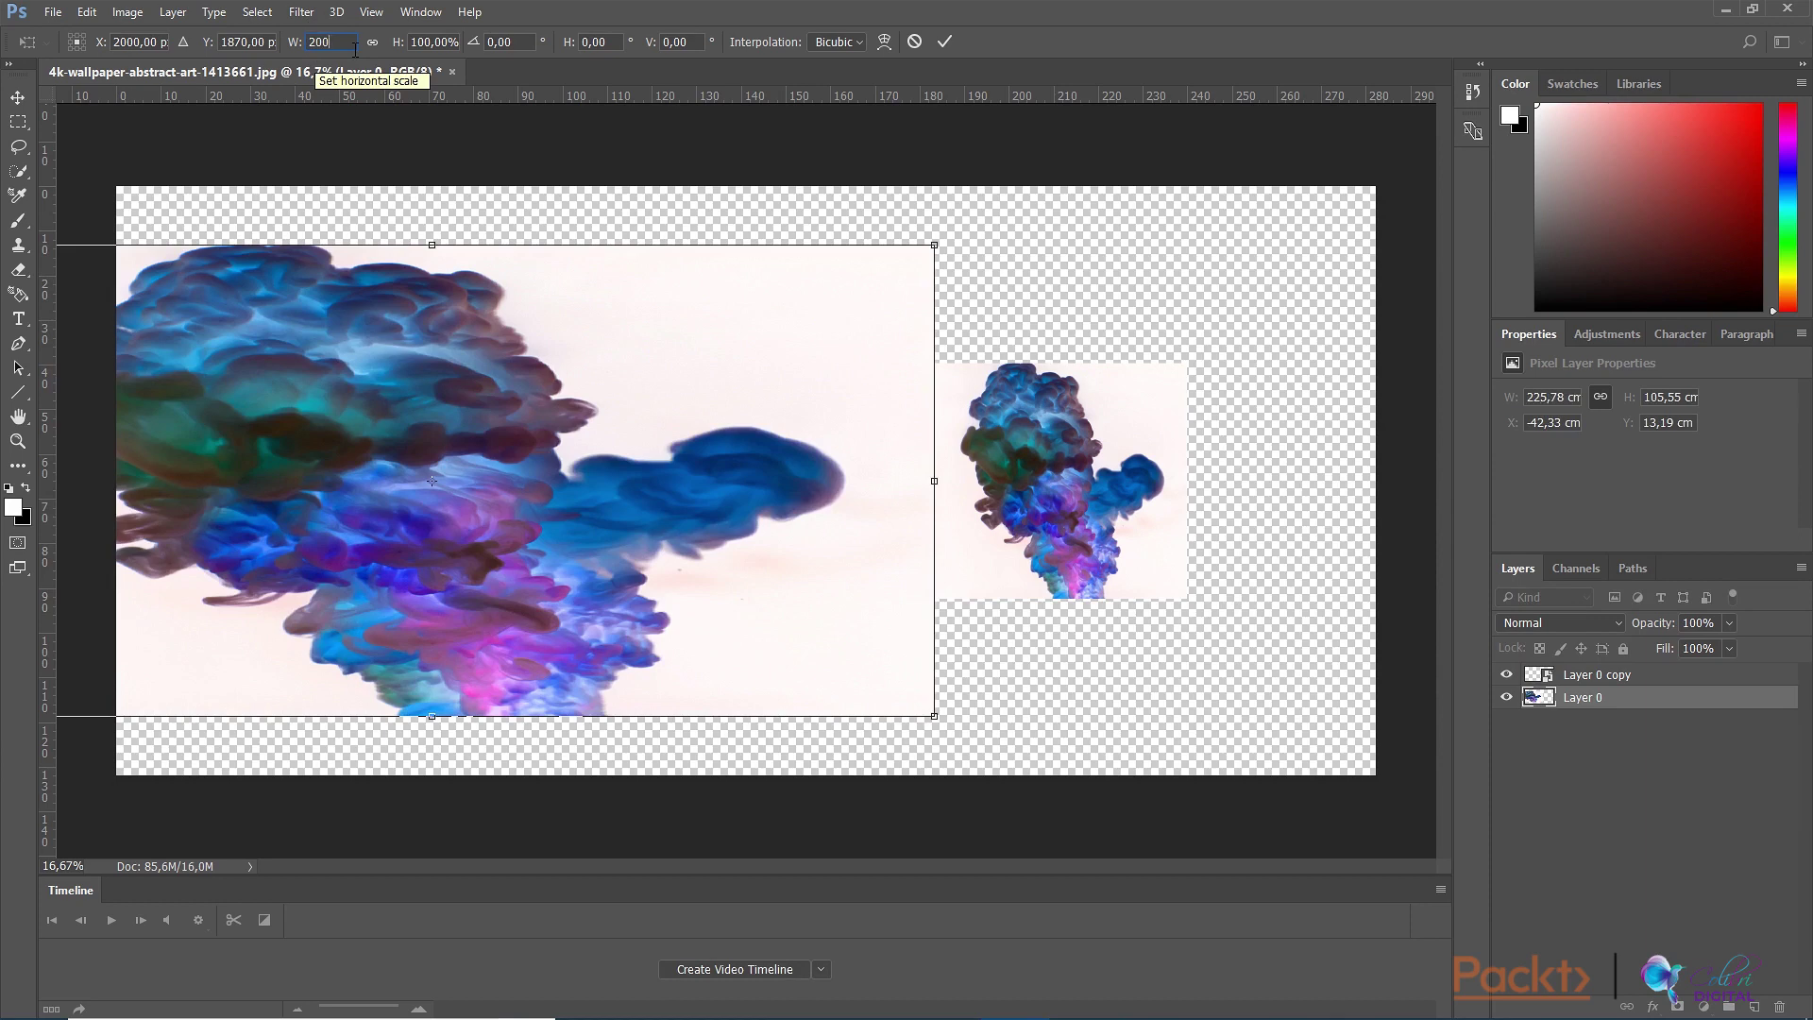
{"action": "key", "text": "BackSpace"}
{"action": "key", "text": "BackSpace"}
{"action": "key", "text": "BackSpace"}
{"action": "type", "text": "150"}
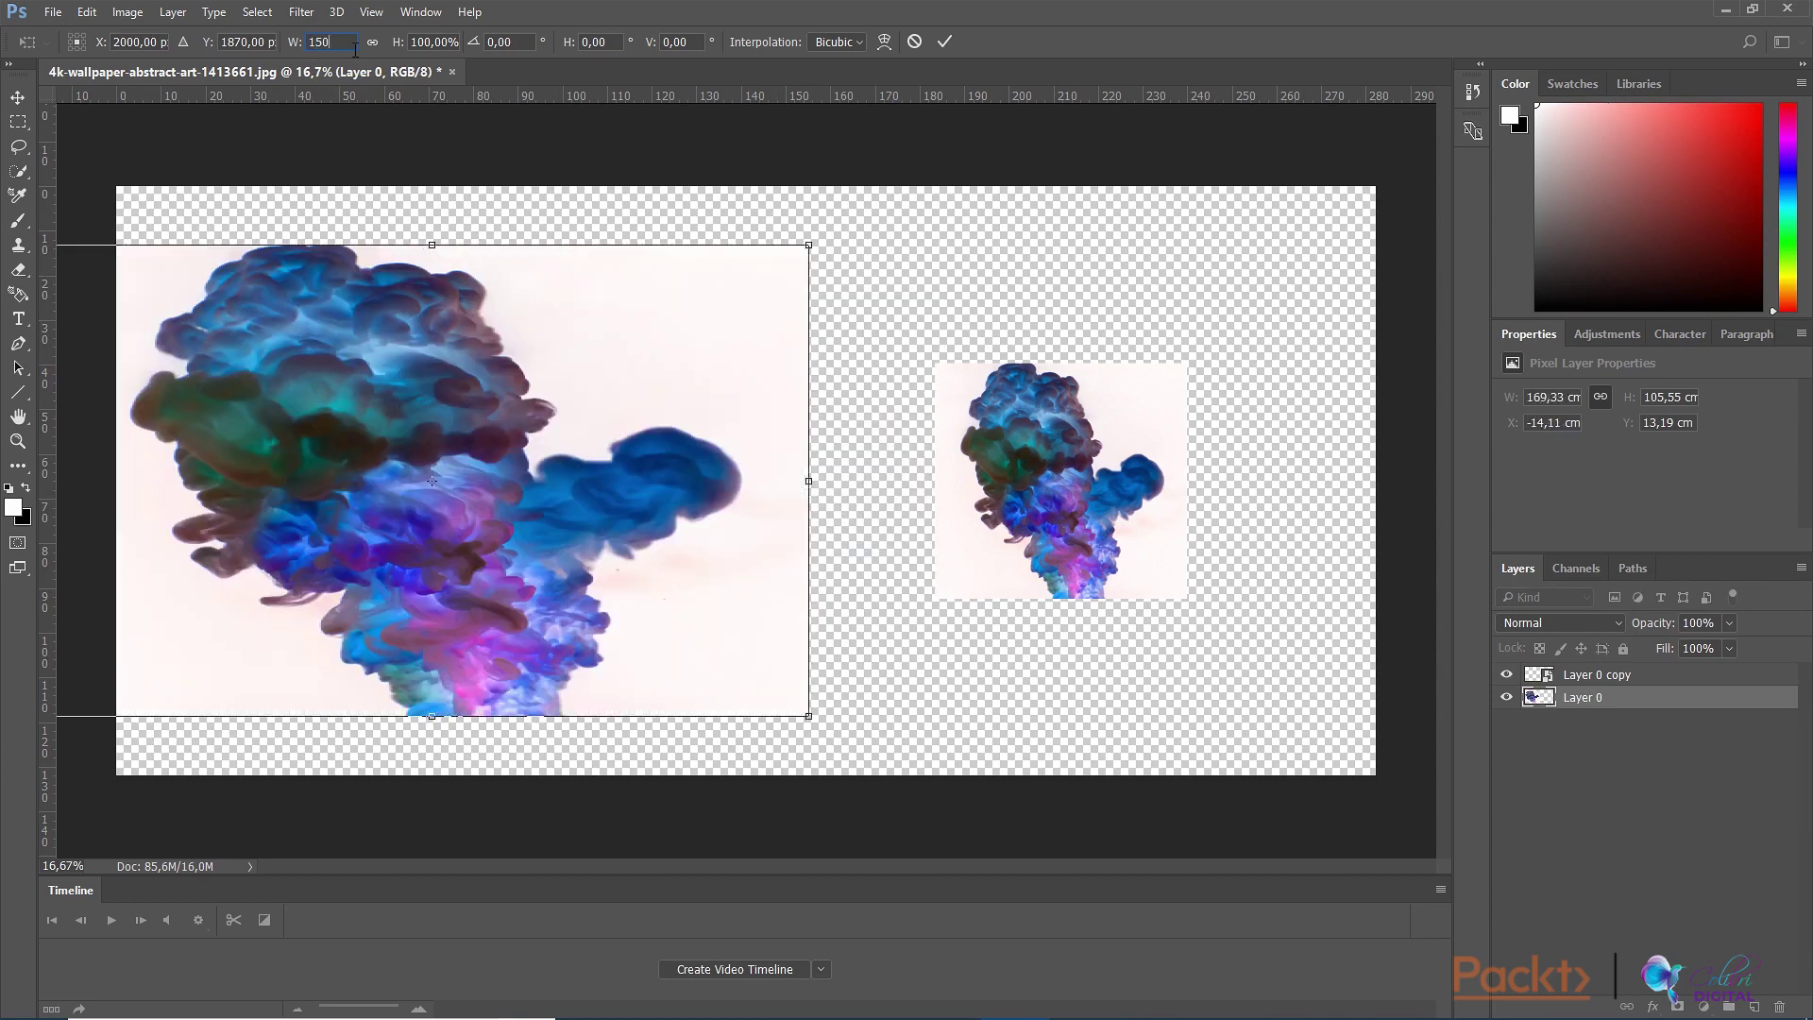
Step: Set the height scale of Layer 0 to 125% so it fills the canvas from top to bottom
{"action": "key", "text": "Tab"}
{"action": "type", "text": "150"}
{"action": "key", "text": "BackSpace"}
{"action": "key", "text": "BackSpace"}
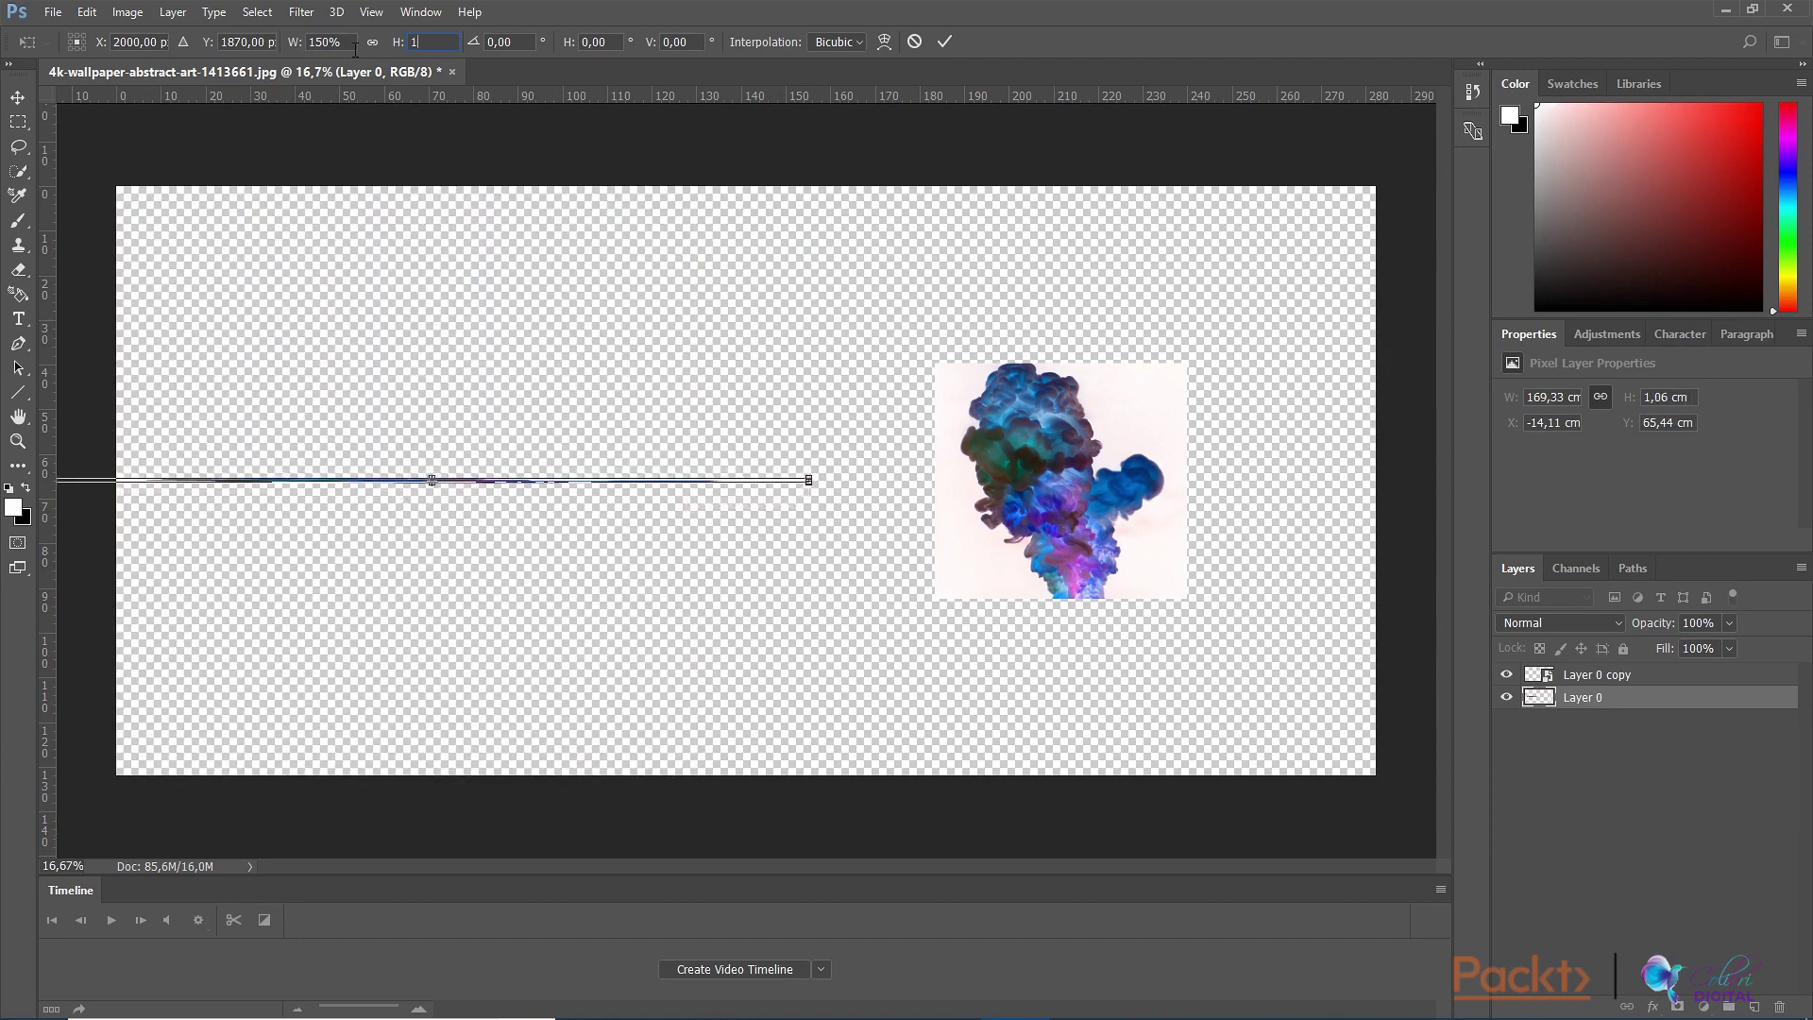
{"action": "type", "text": "20"}
{"action": "key", "text": "BackSpace"}
{"action": "key", "text": "BackSpace"}
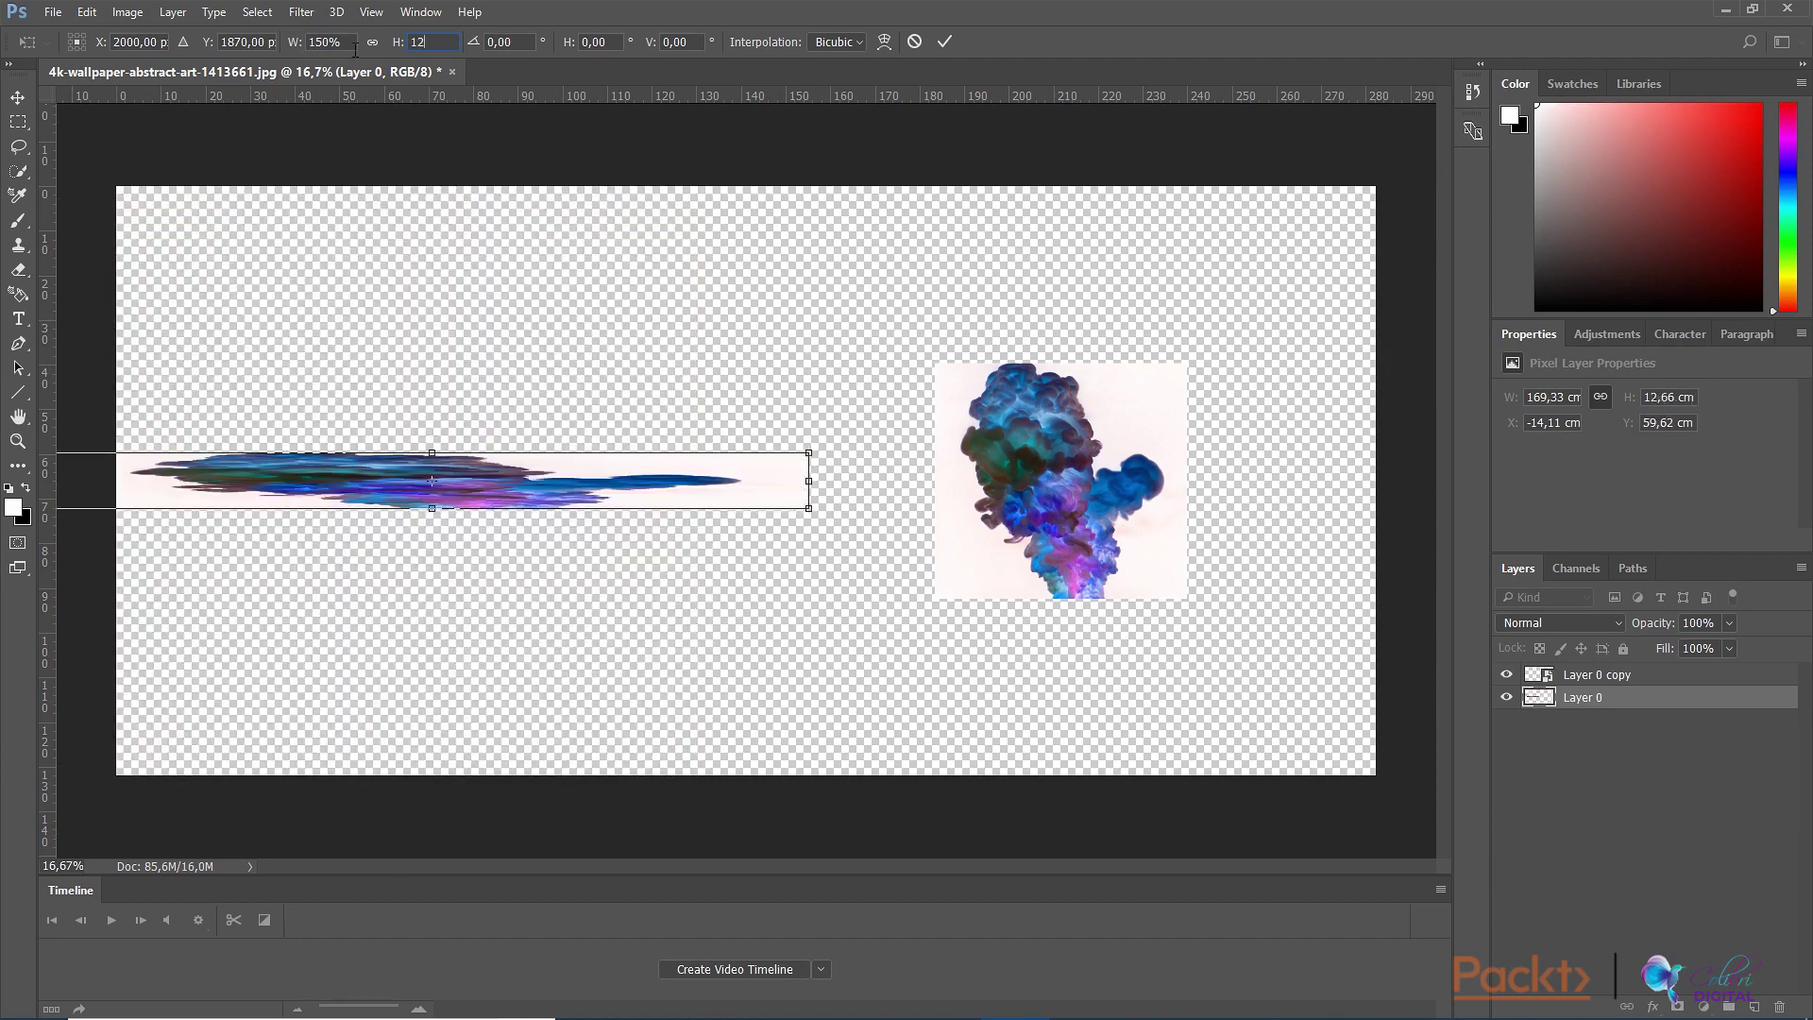
{"action": "type", "text": "30"}
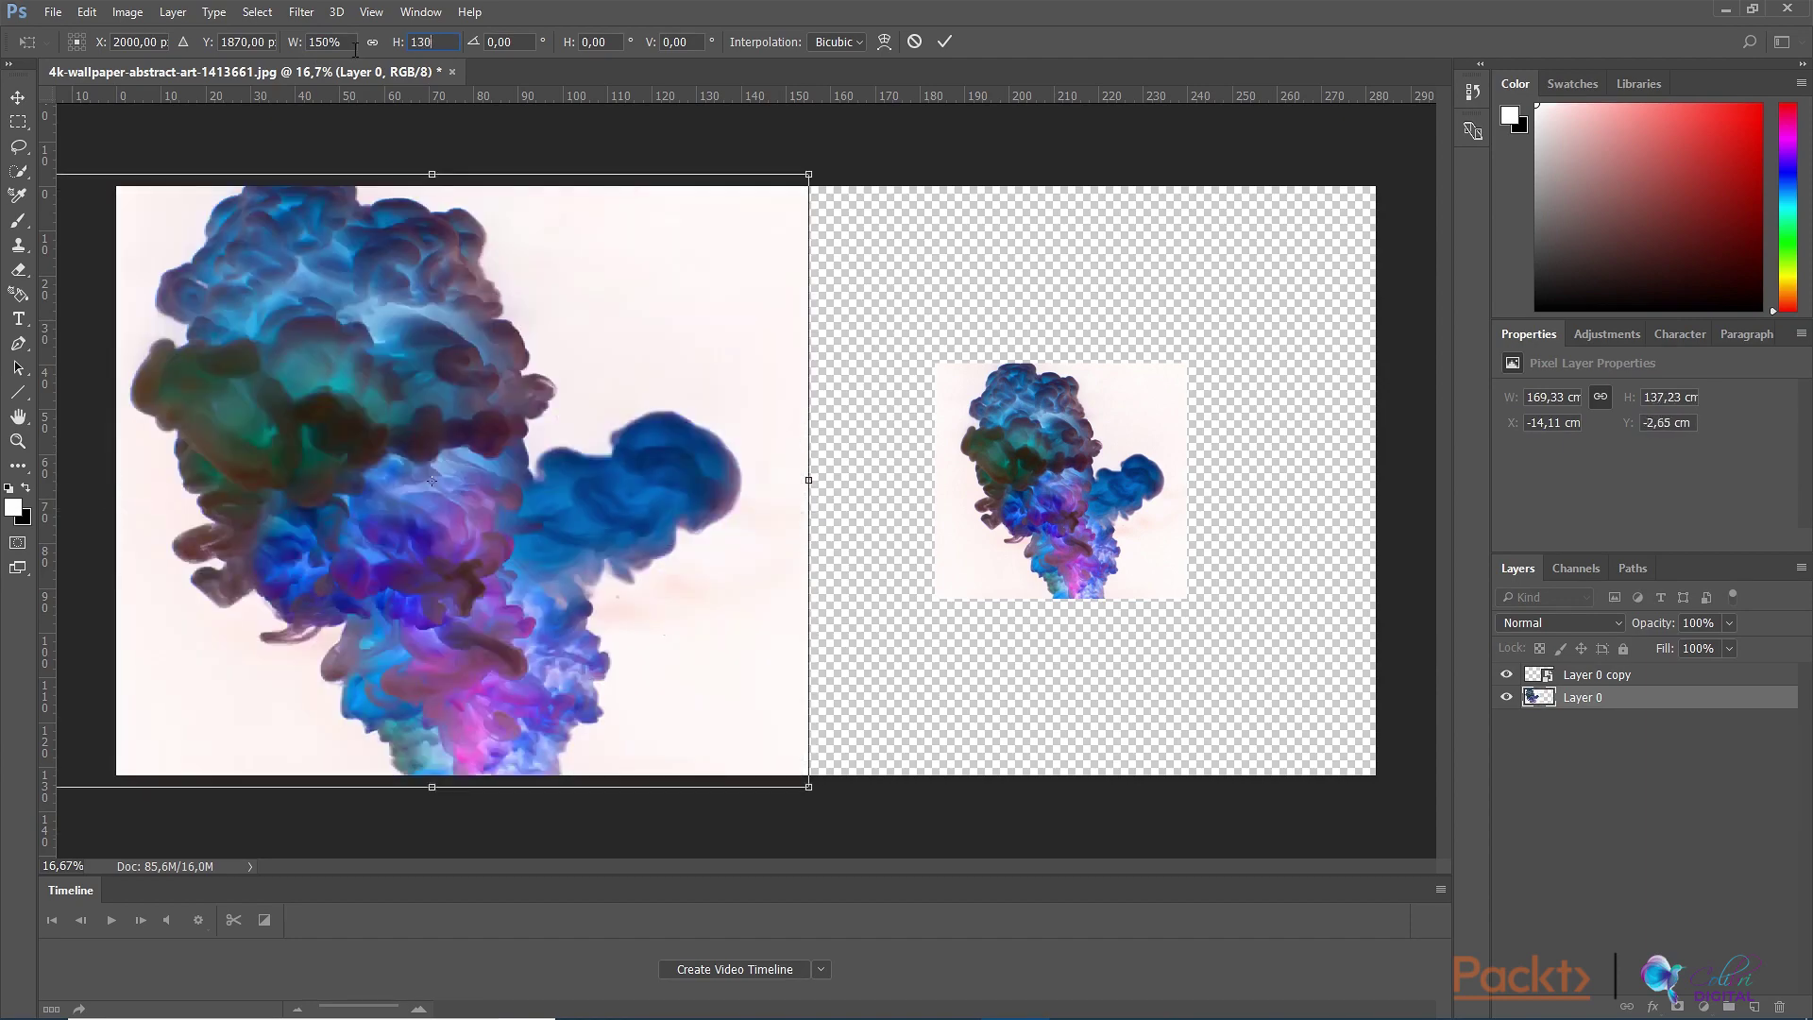
{"action": "key", "text": "BackSpace"}
{"action": "key", "text": "BackSpace"}
{"action": "type", "text": "25"}
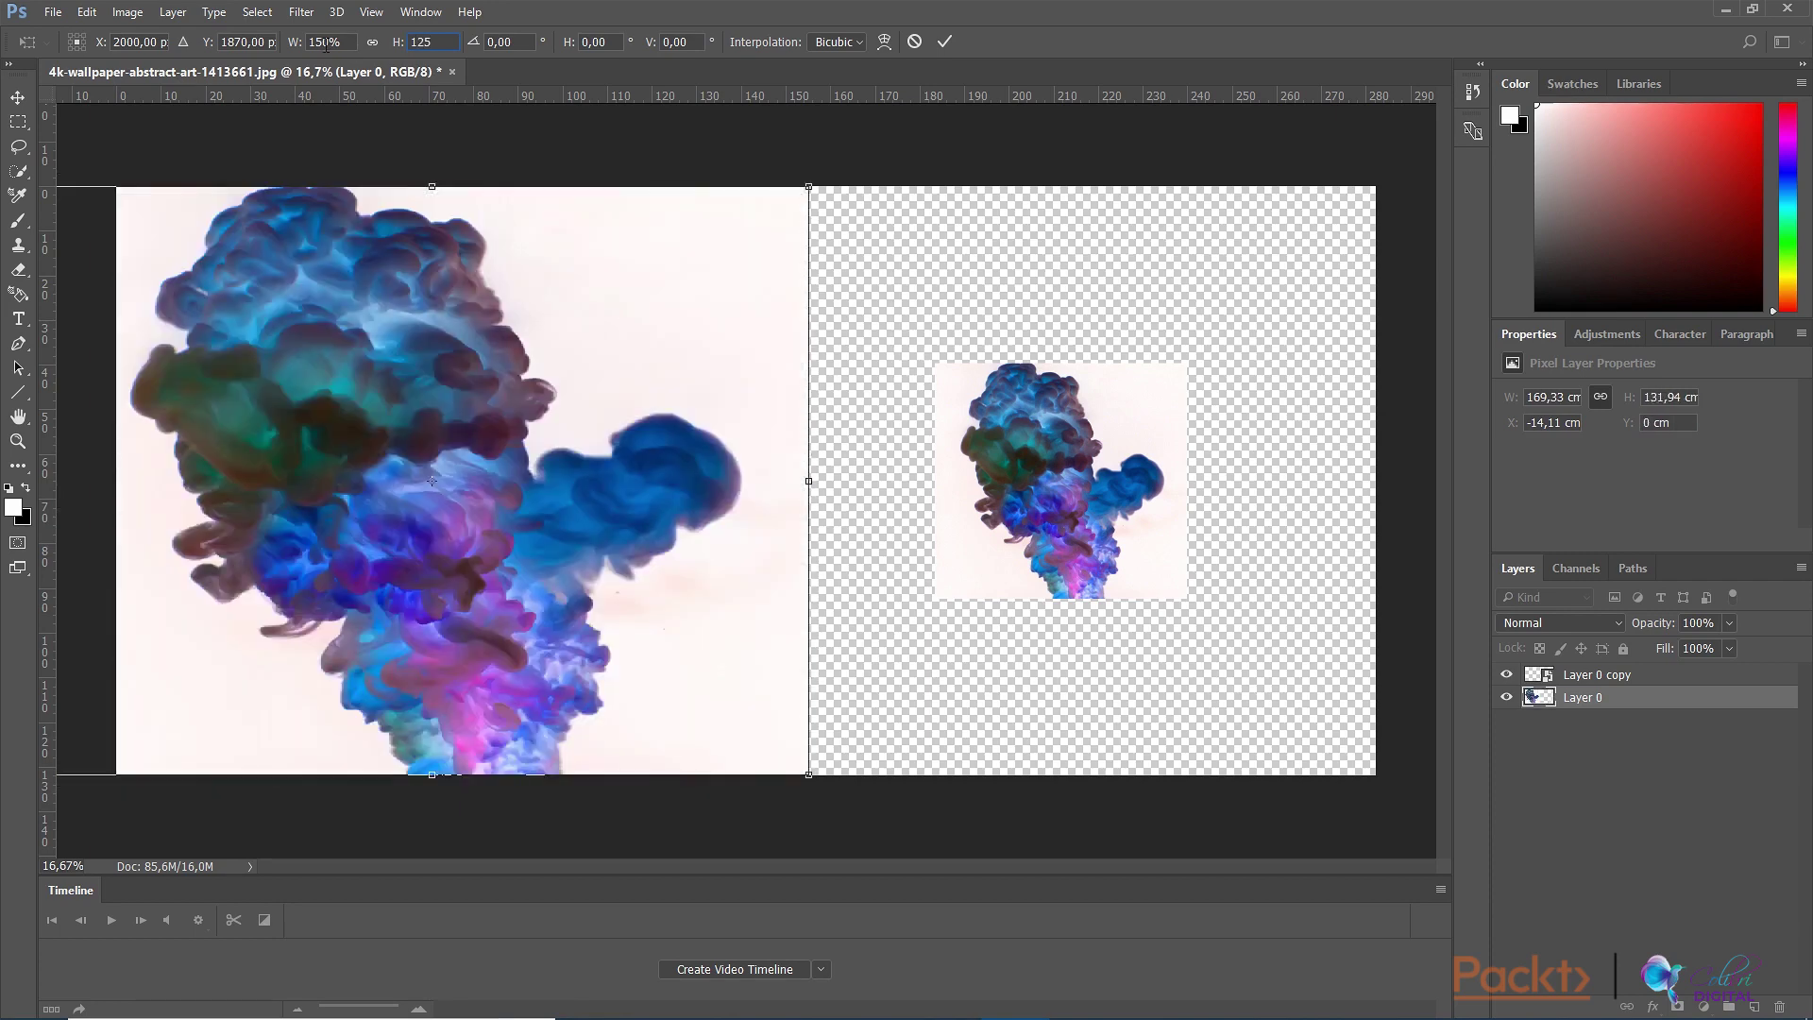
Step: Set the width scale of Layer 0 to 125% to match its height and apply the transform
{"action": "double_click", "coordinate": [325, 43]}
{"action": "type", "text": "10"}
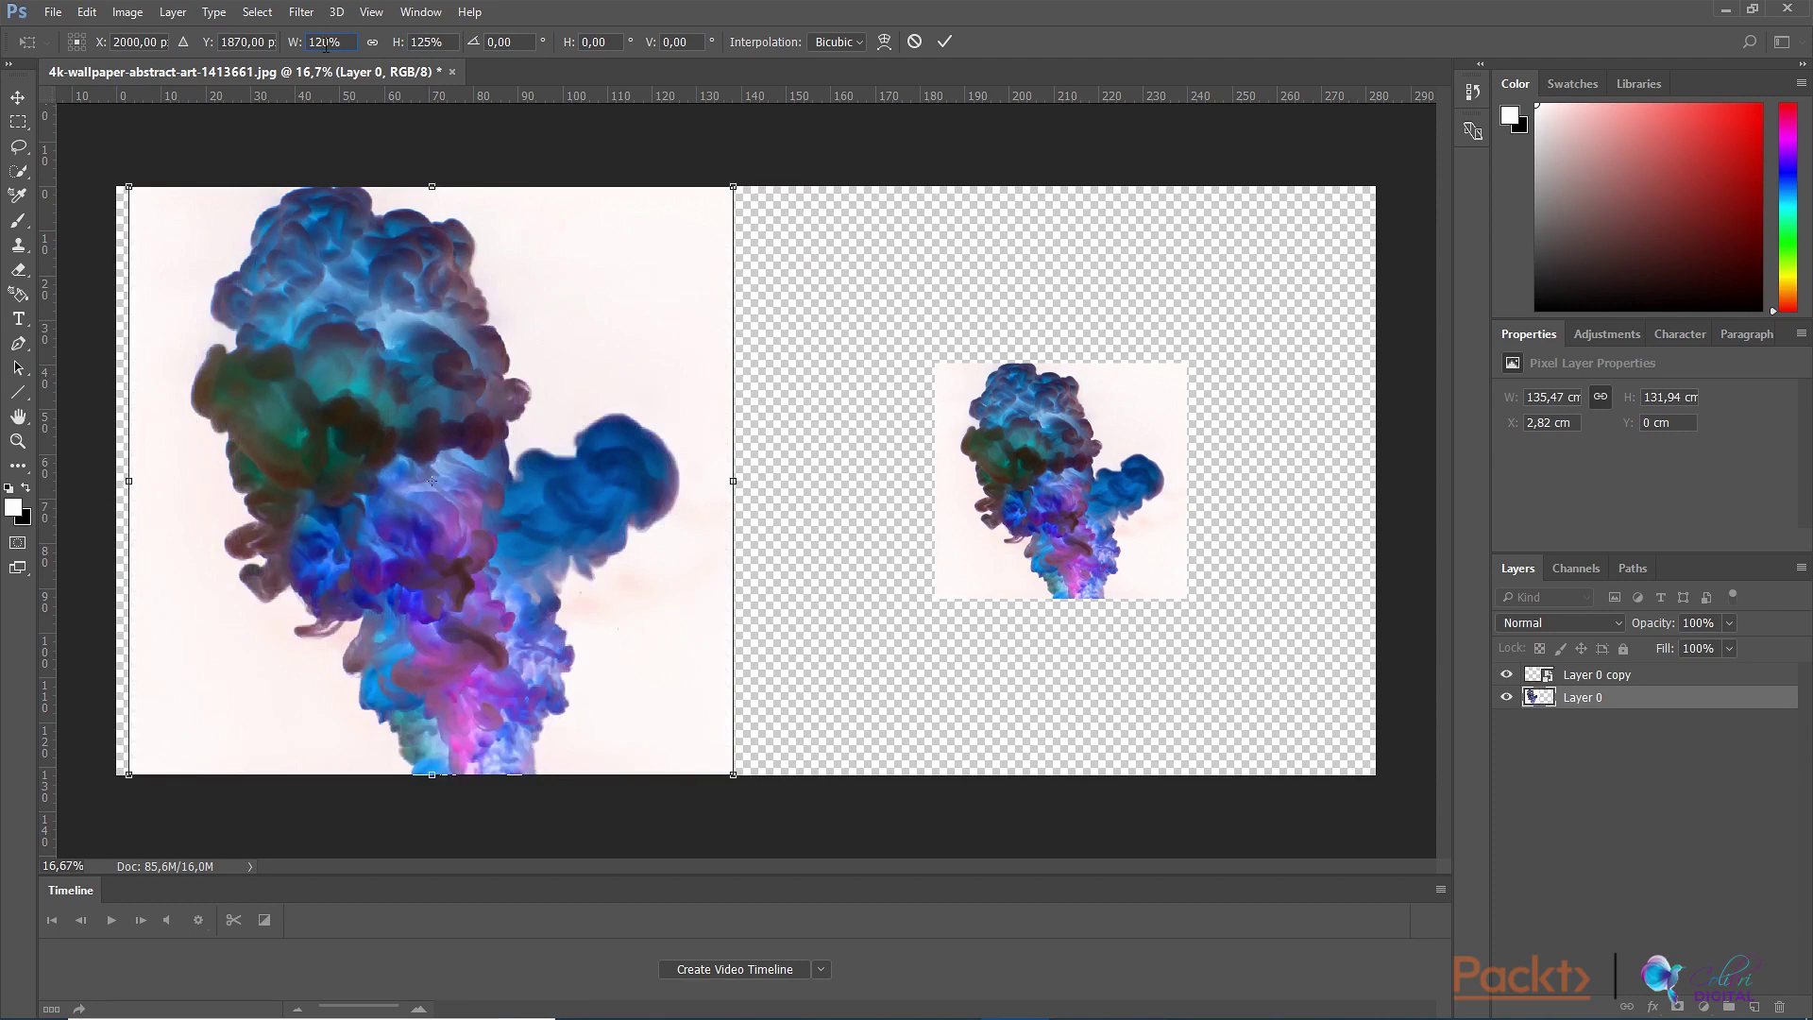
{"action": "key", "text": "Delete"}
{"action": "type", "text": "5"}
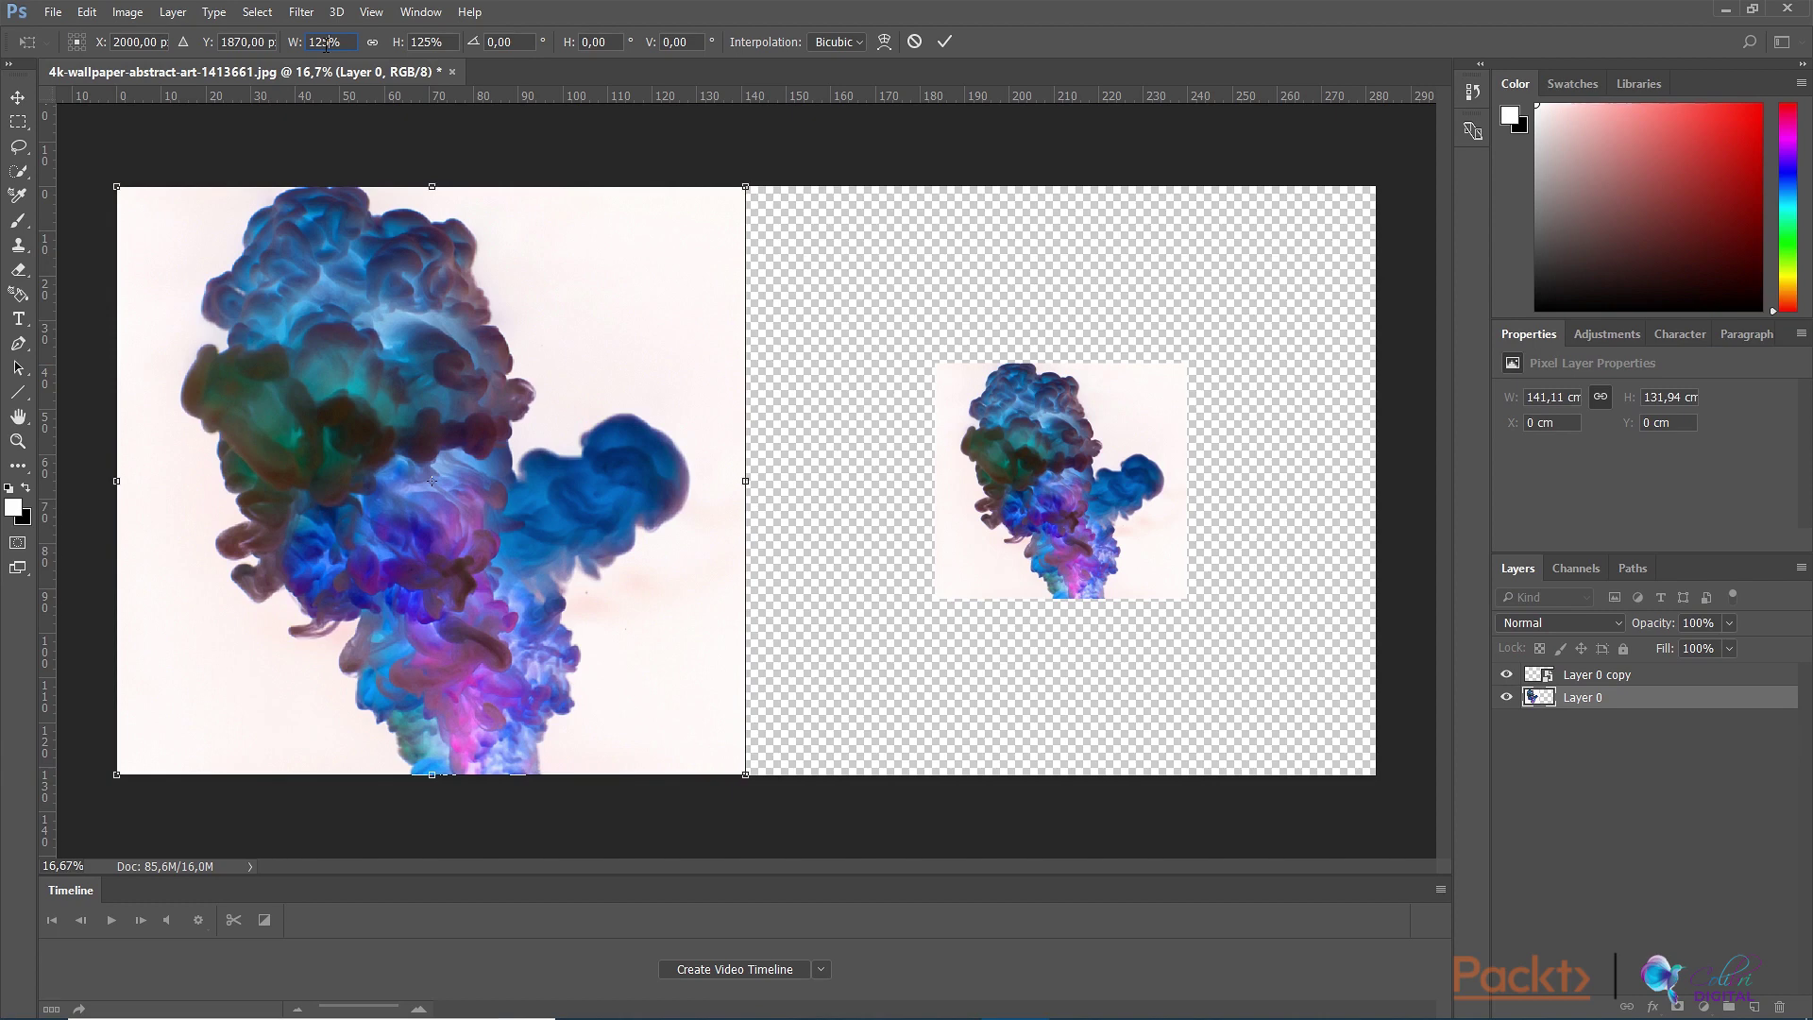
{"action": "key", "text": "Return"}
{"action": "key", "text": "w"}
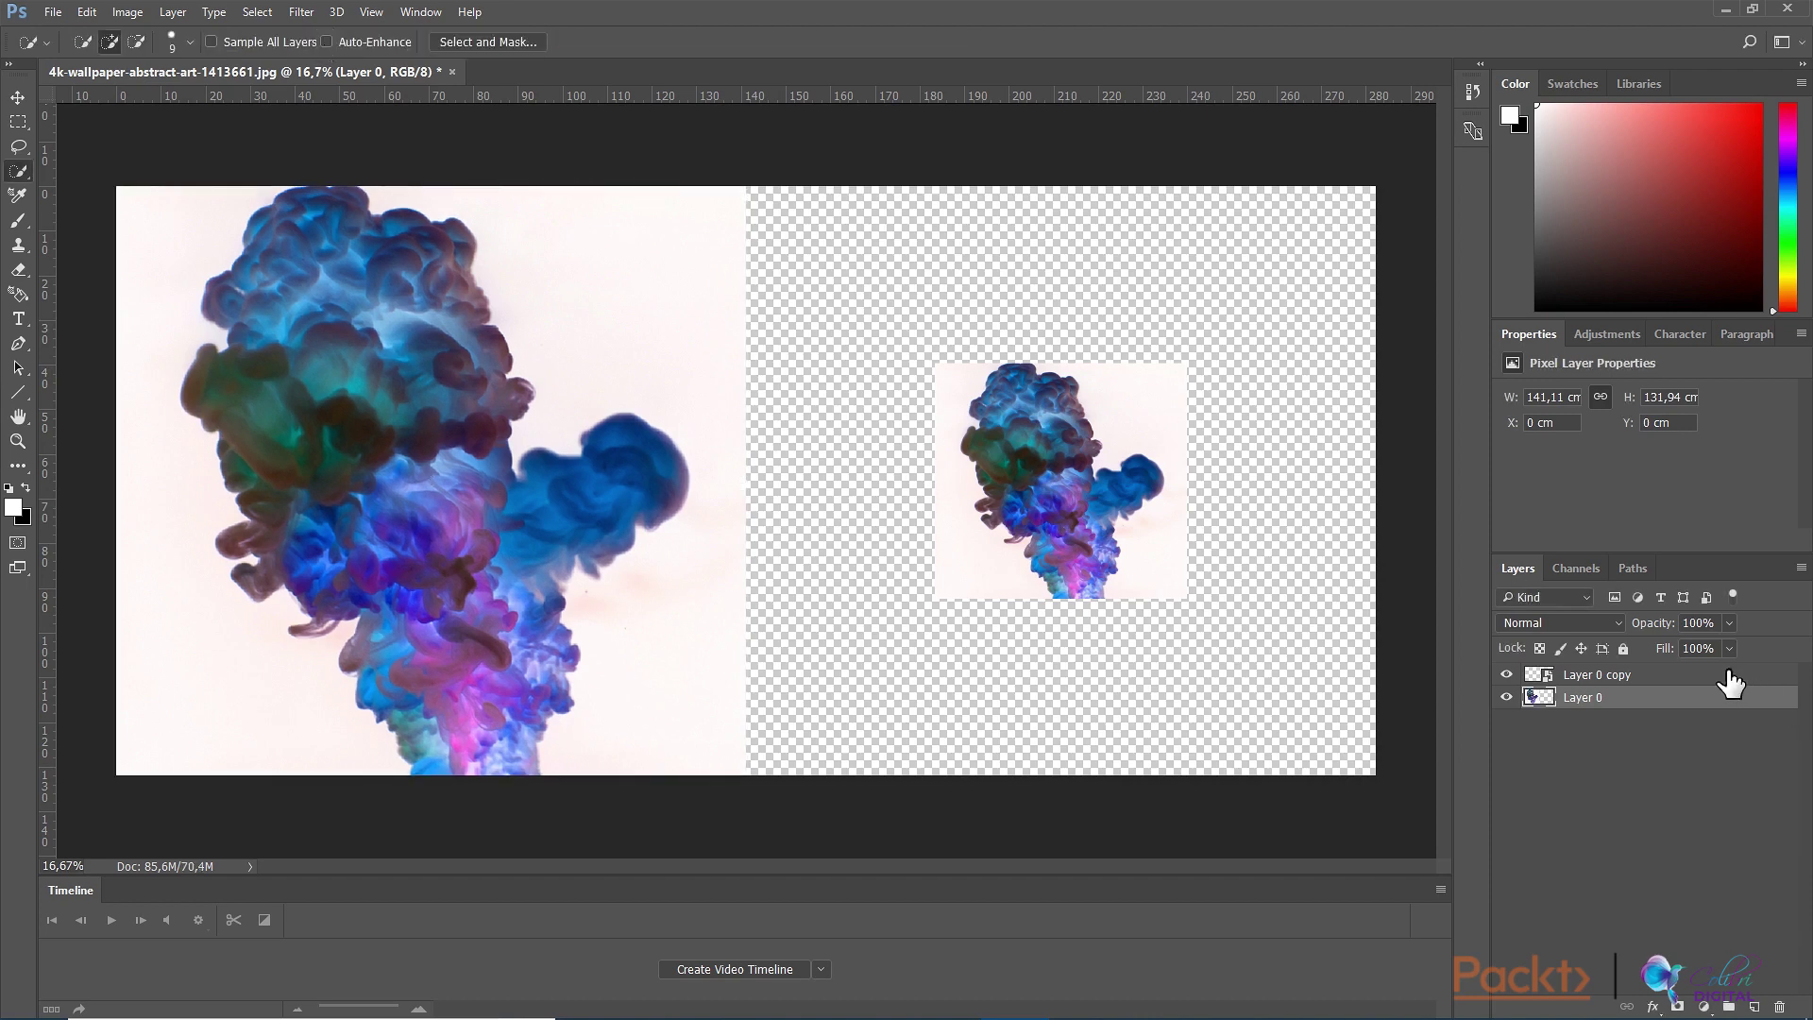
Step: Restore the smart object Layer 0 copy to 100% in both width and height with Free Transform
{"action": "left_click", "coordinate": [1699, 674]}
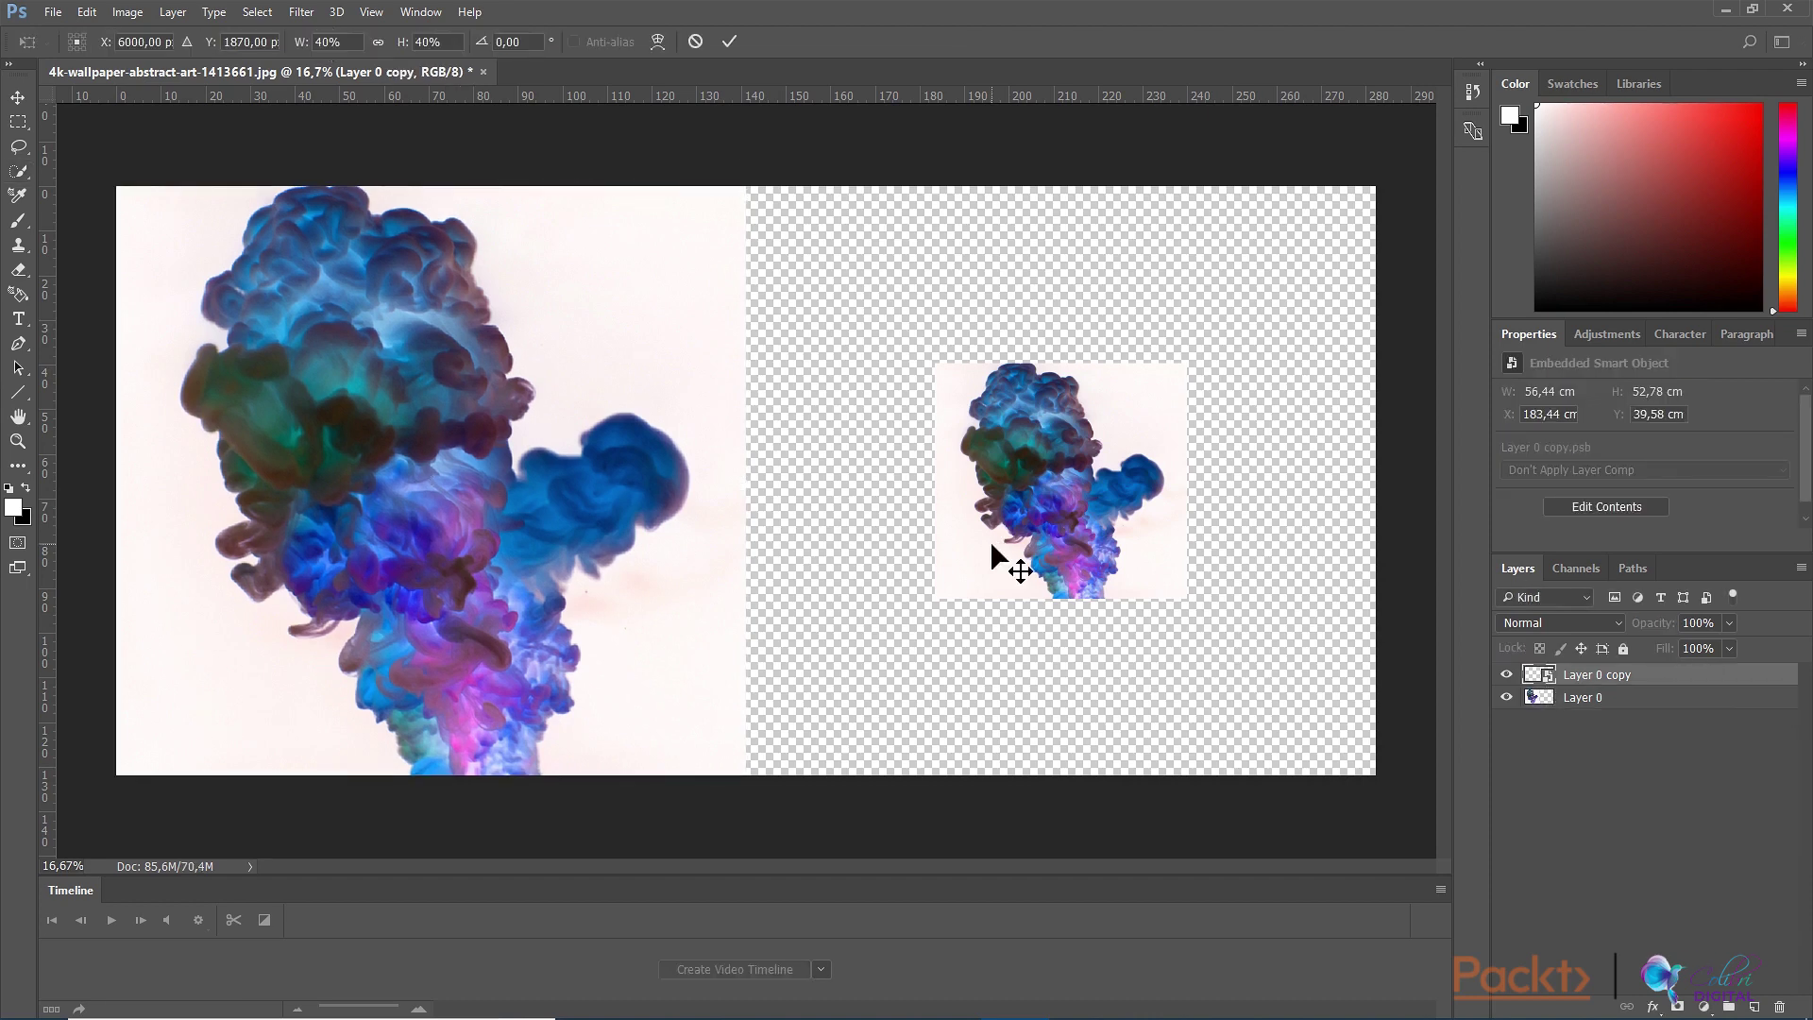
{"action": "key", "text": "ctrl+t"}
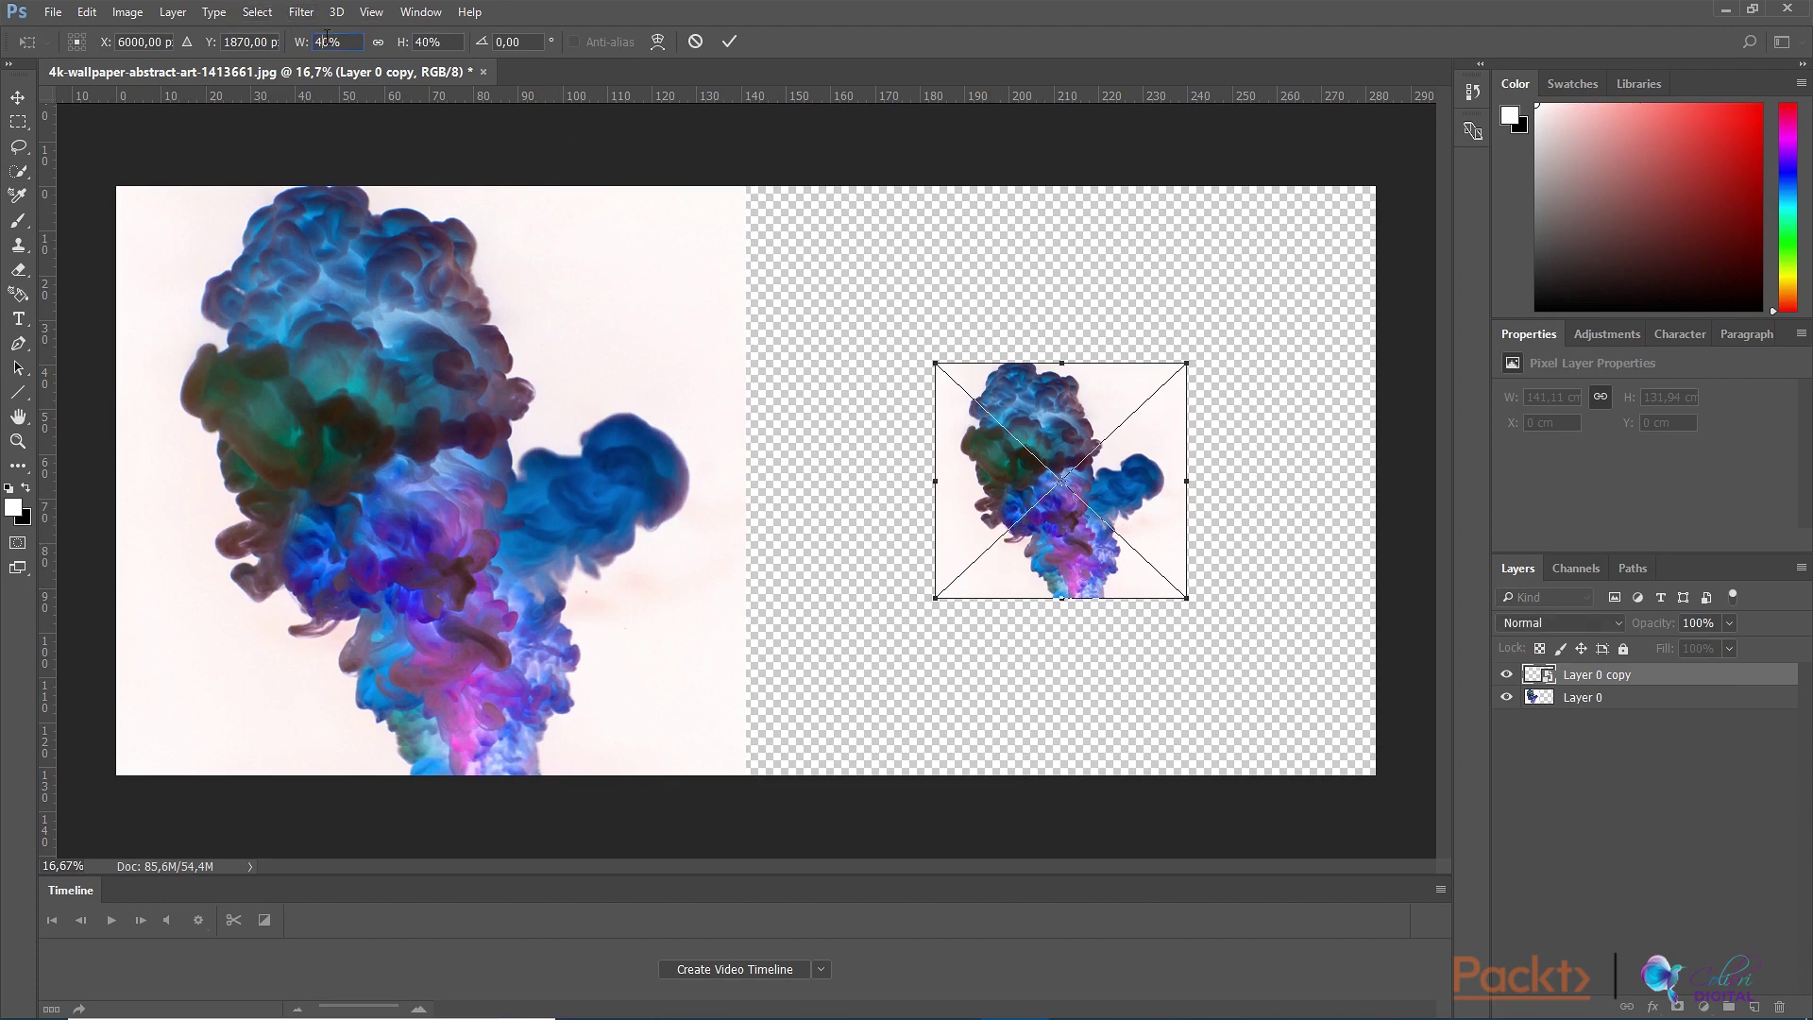
{"action": "type", "text": "100"}
{"action": "key", "text": "Tab"}
{"action": "type", "text": "100"}
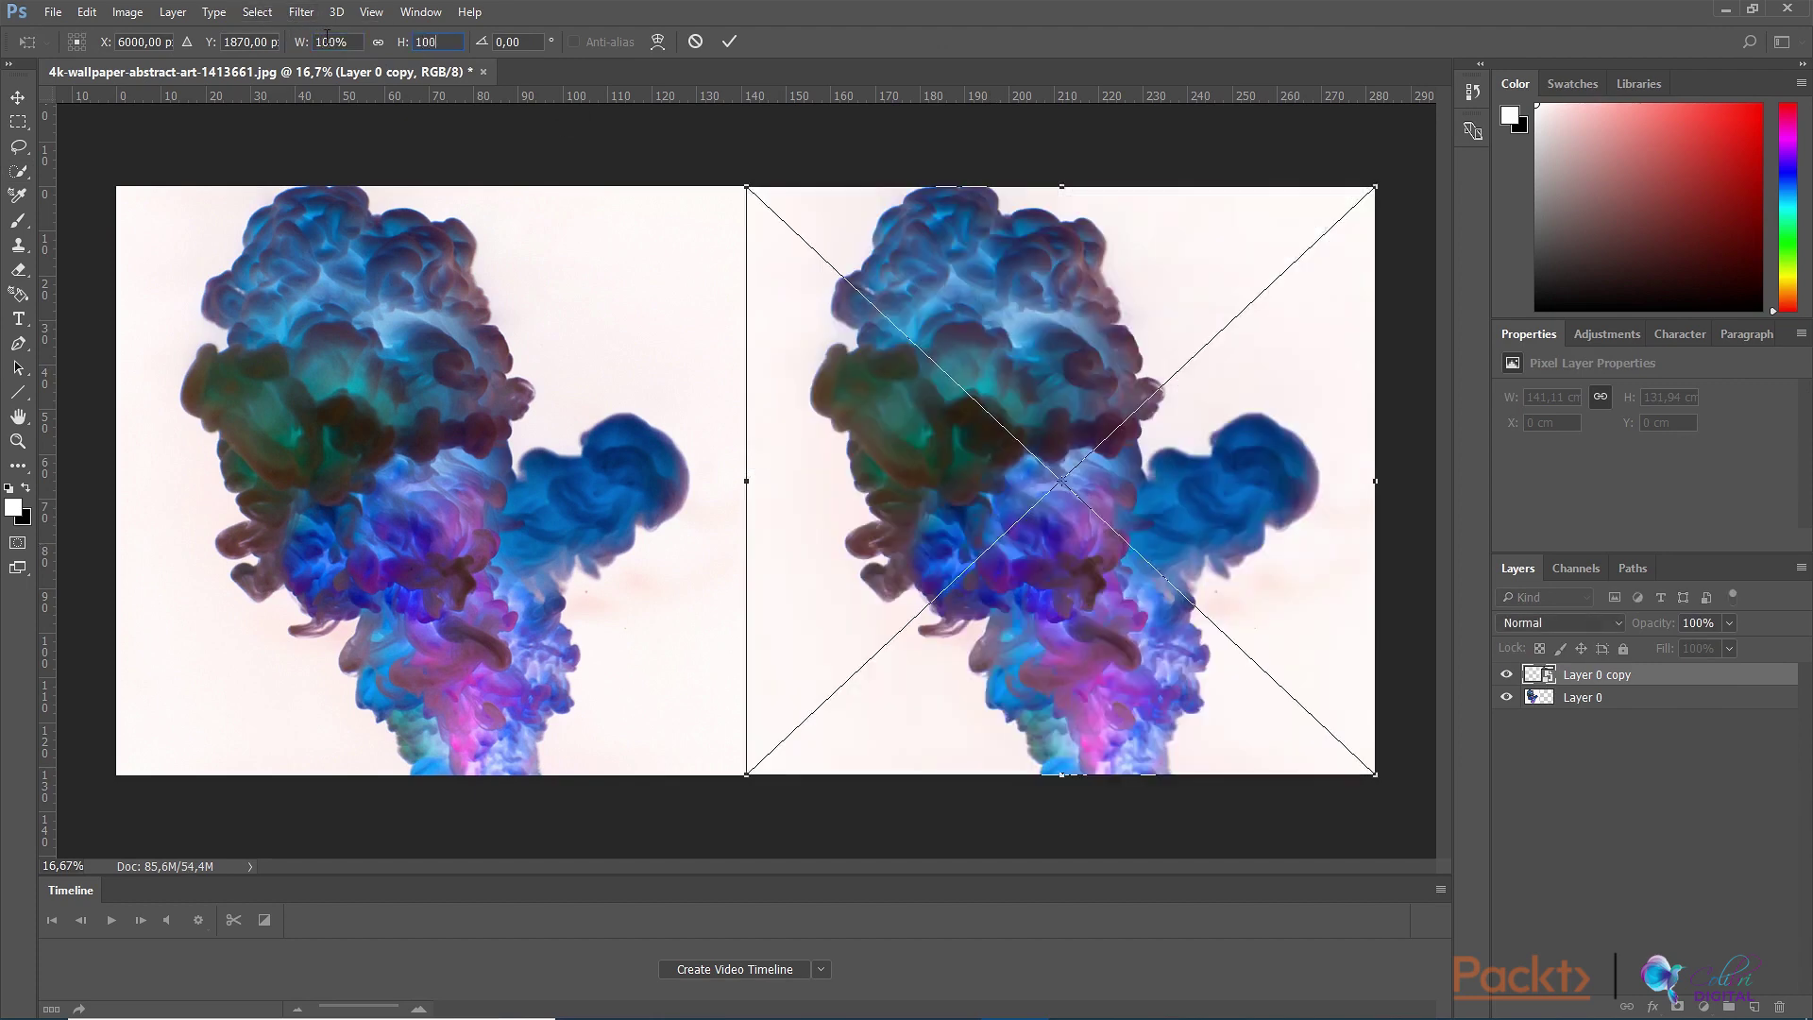
{"action": "key", "text": "Return"}
{"action": "key", "text": "w"}
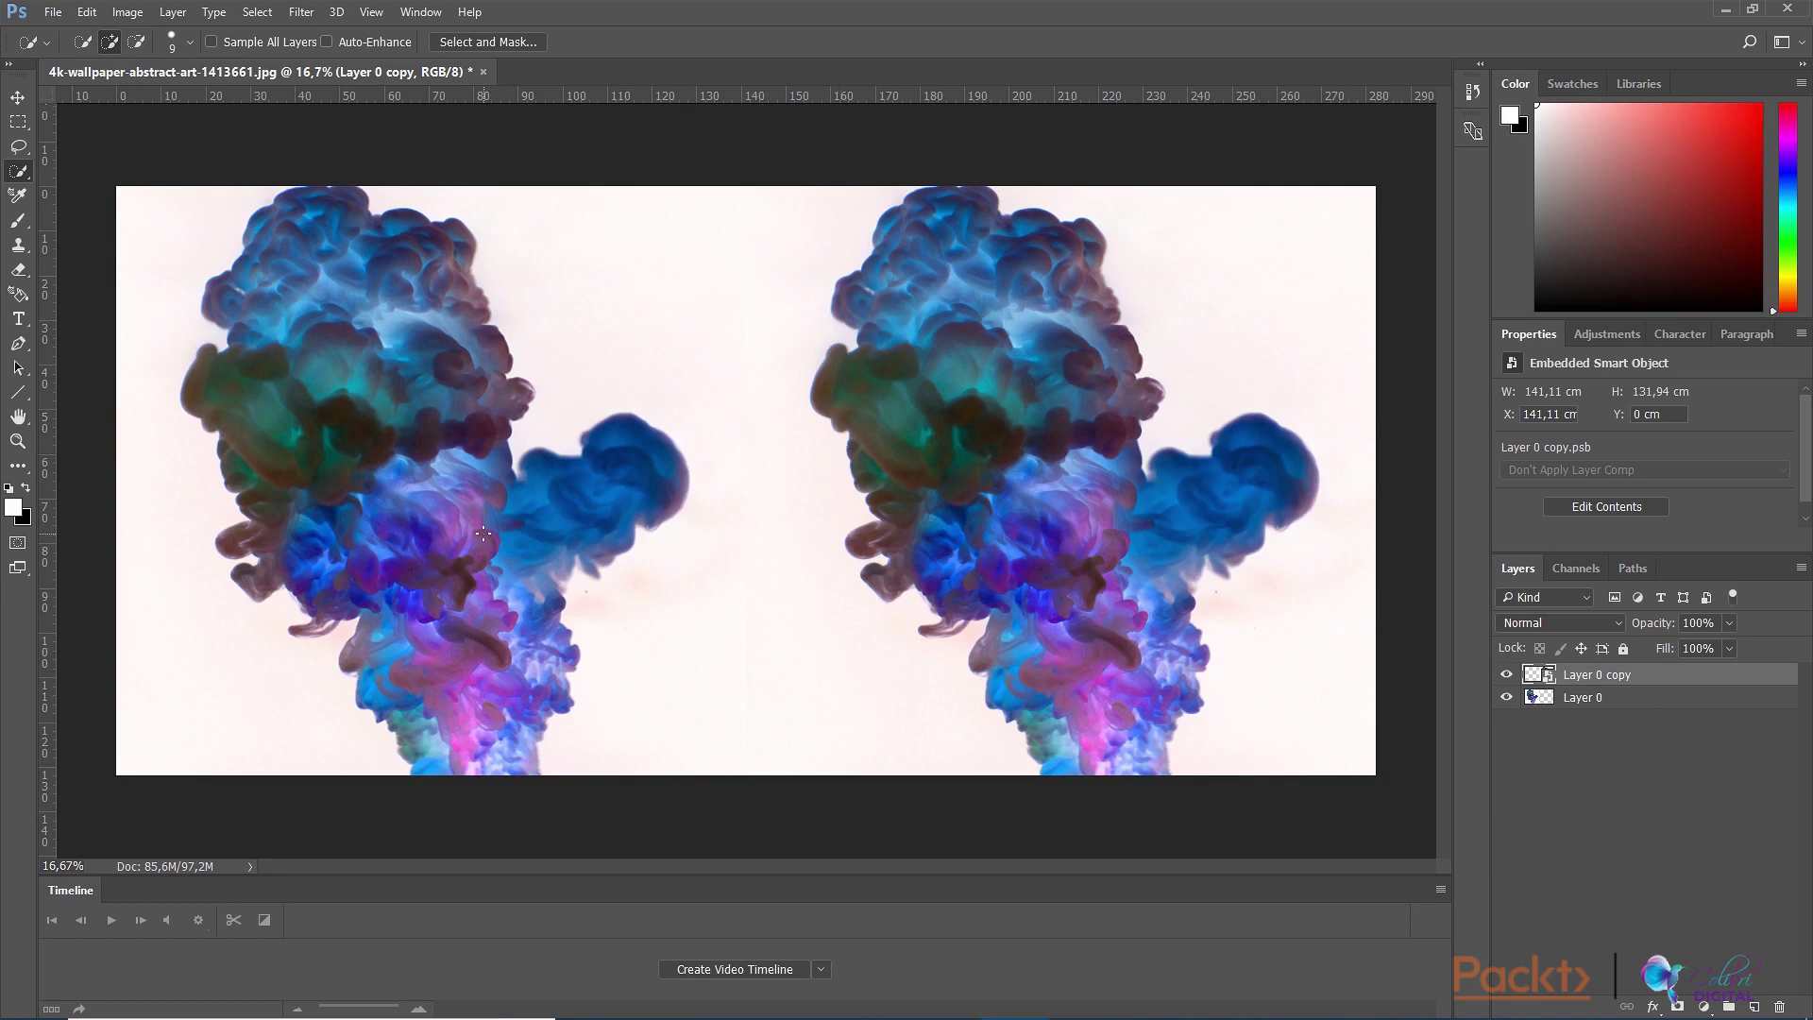
Step: Compare the image quality of the pixel layer and the smart object copy up close at magnifications up to 200%
{"action": "key", "text": "ctrl+plus"}
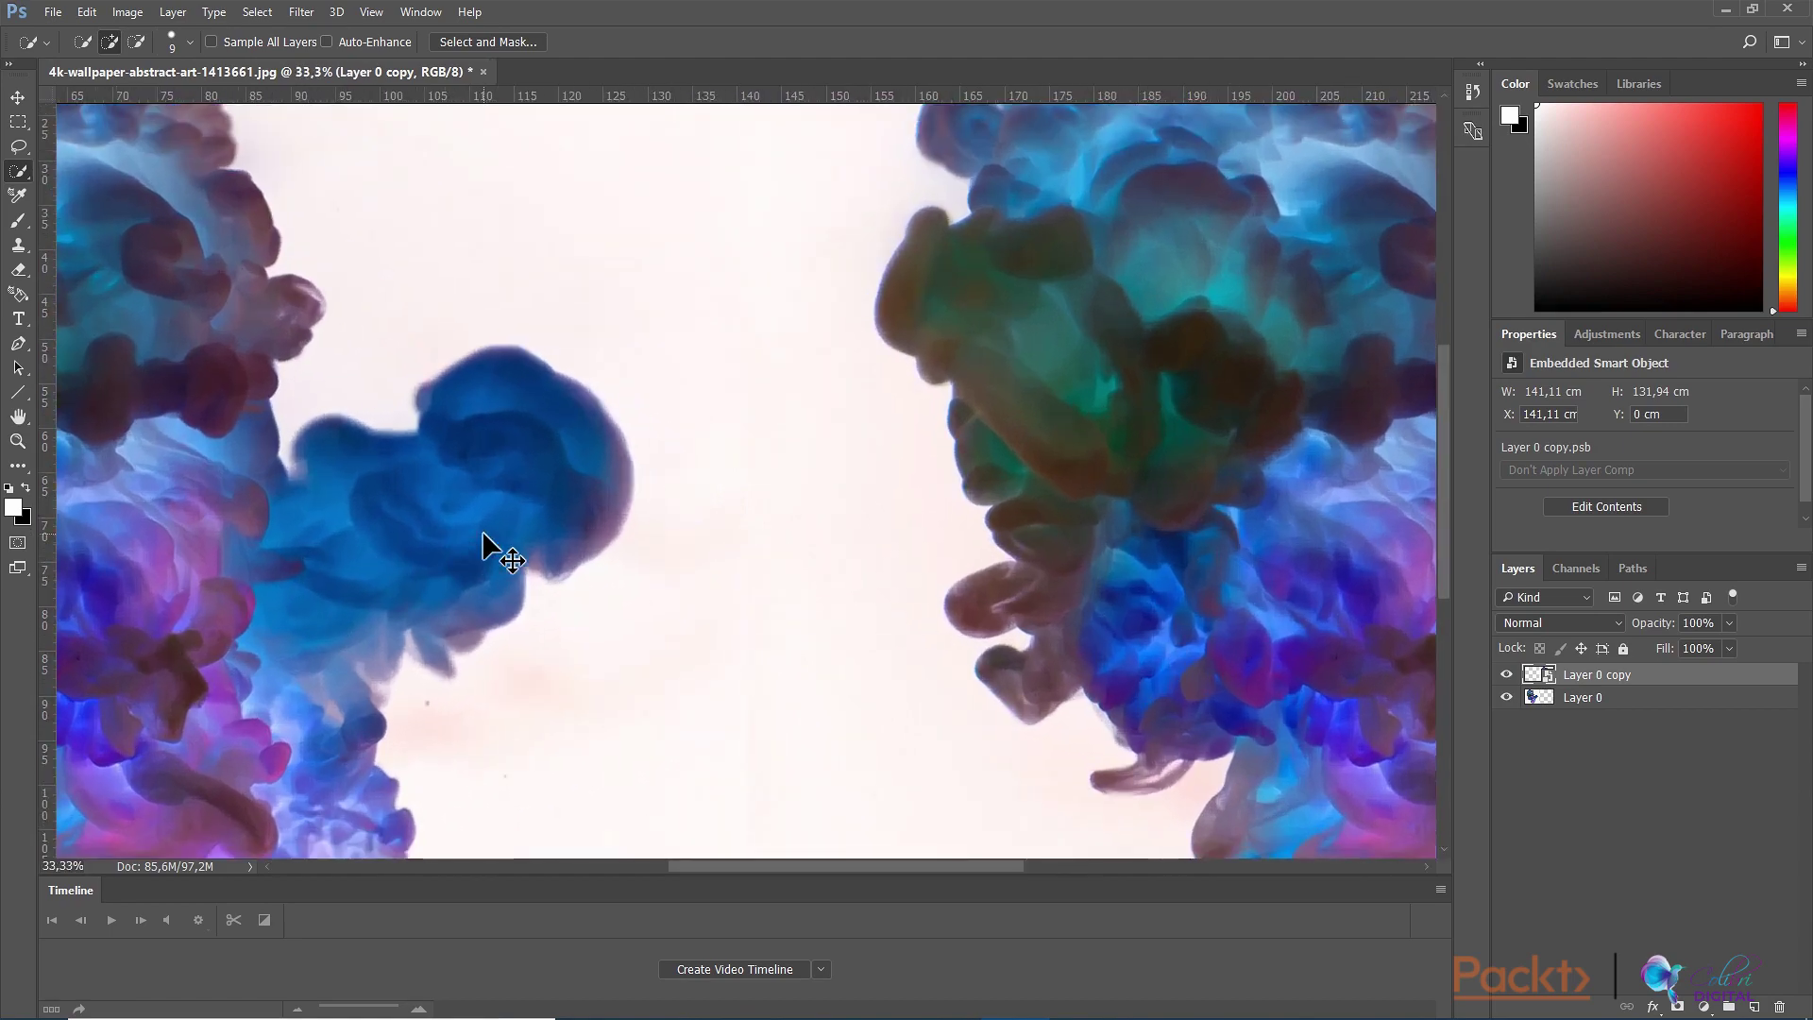
{"action": "key", "text": "ctrl+plus"}
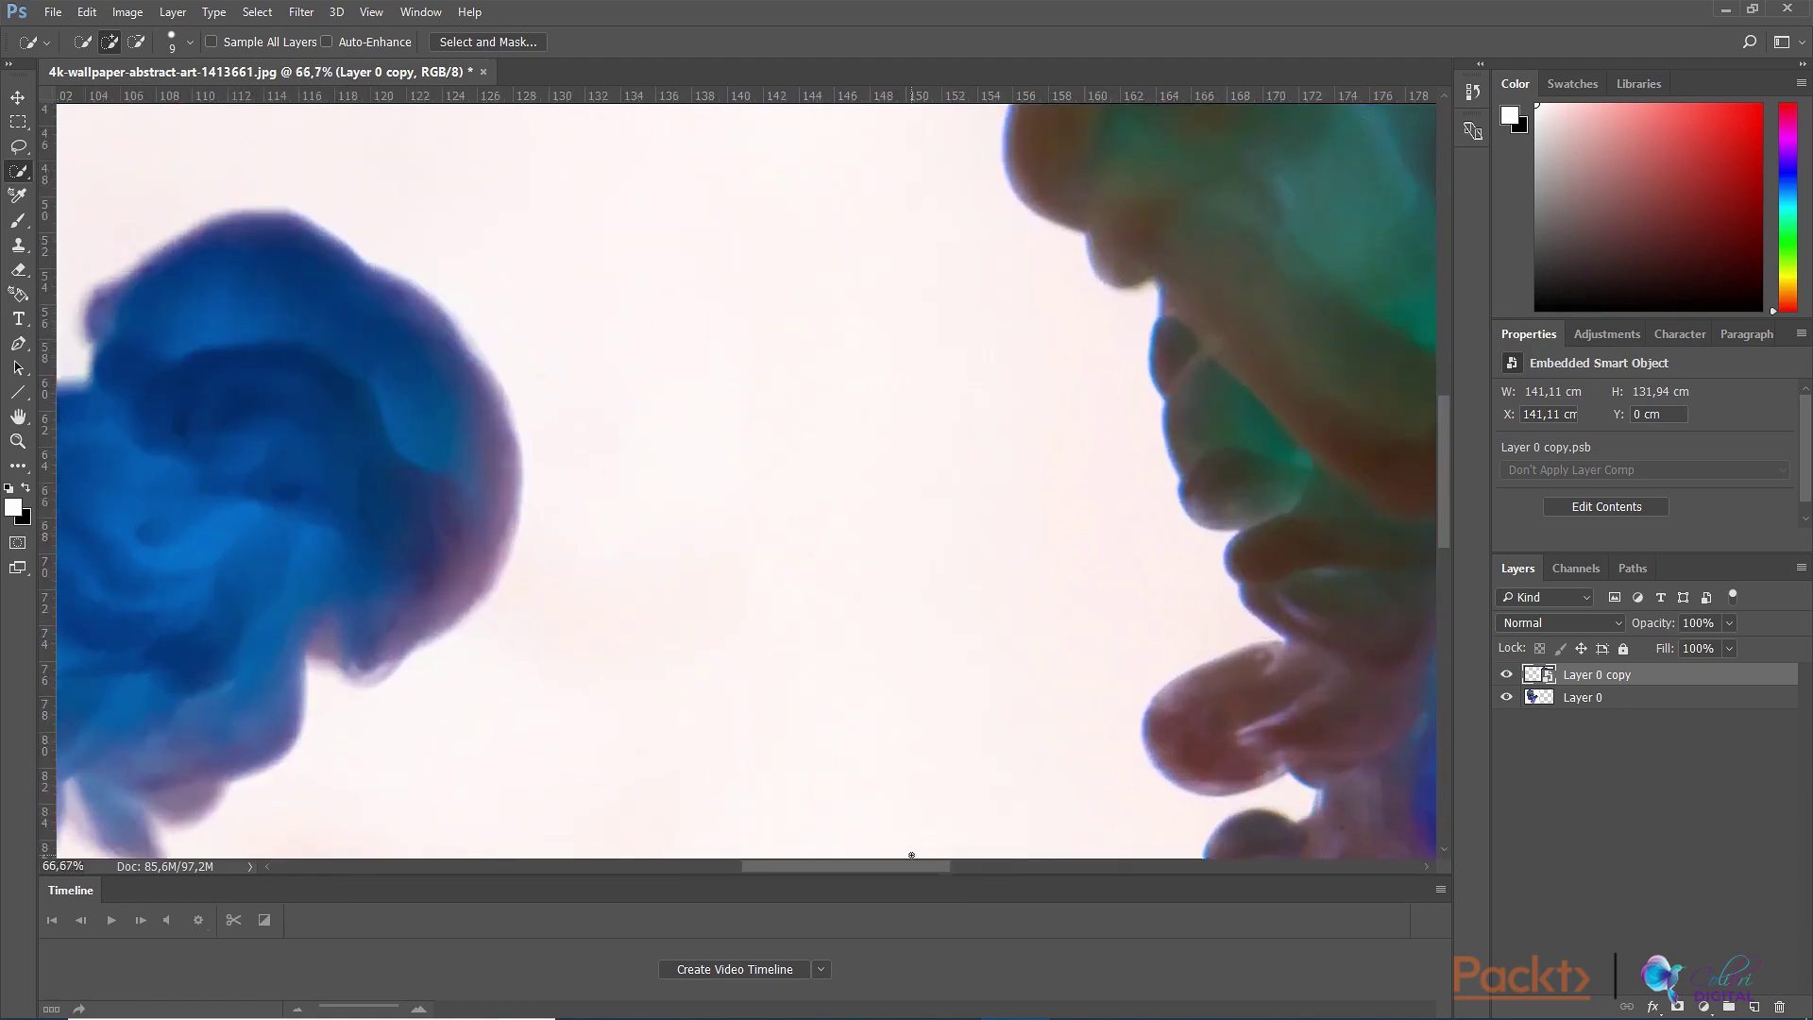
{"action": "left_click_drag", "start_coordinate": [911, 865], "coordinate": [1093, 822]}
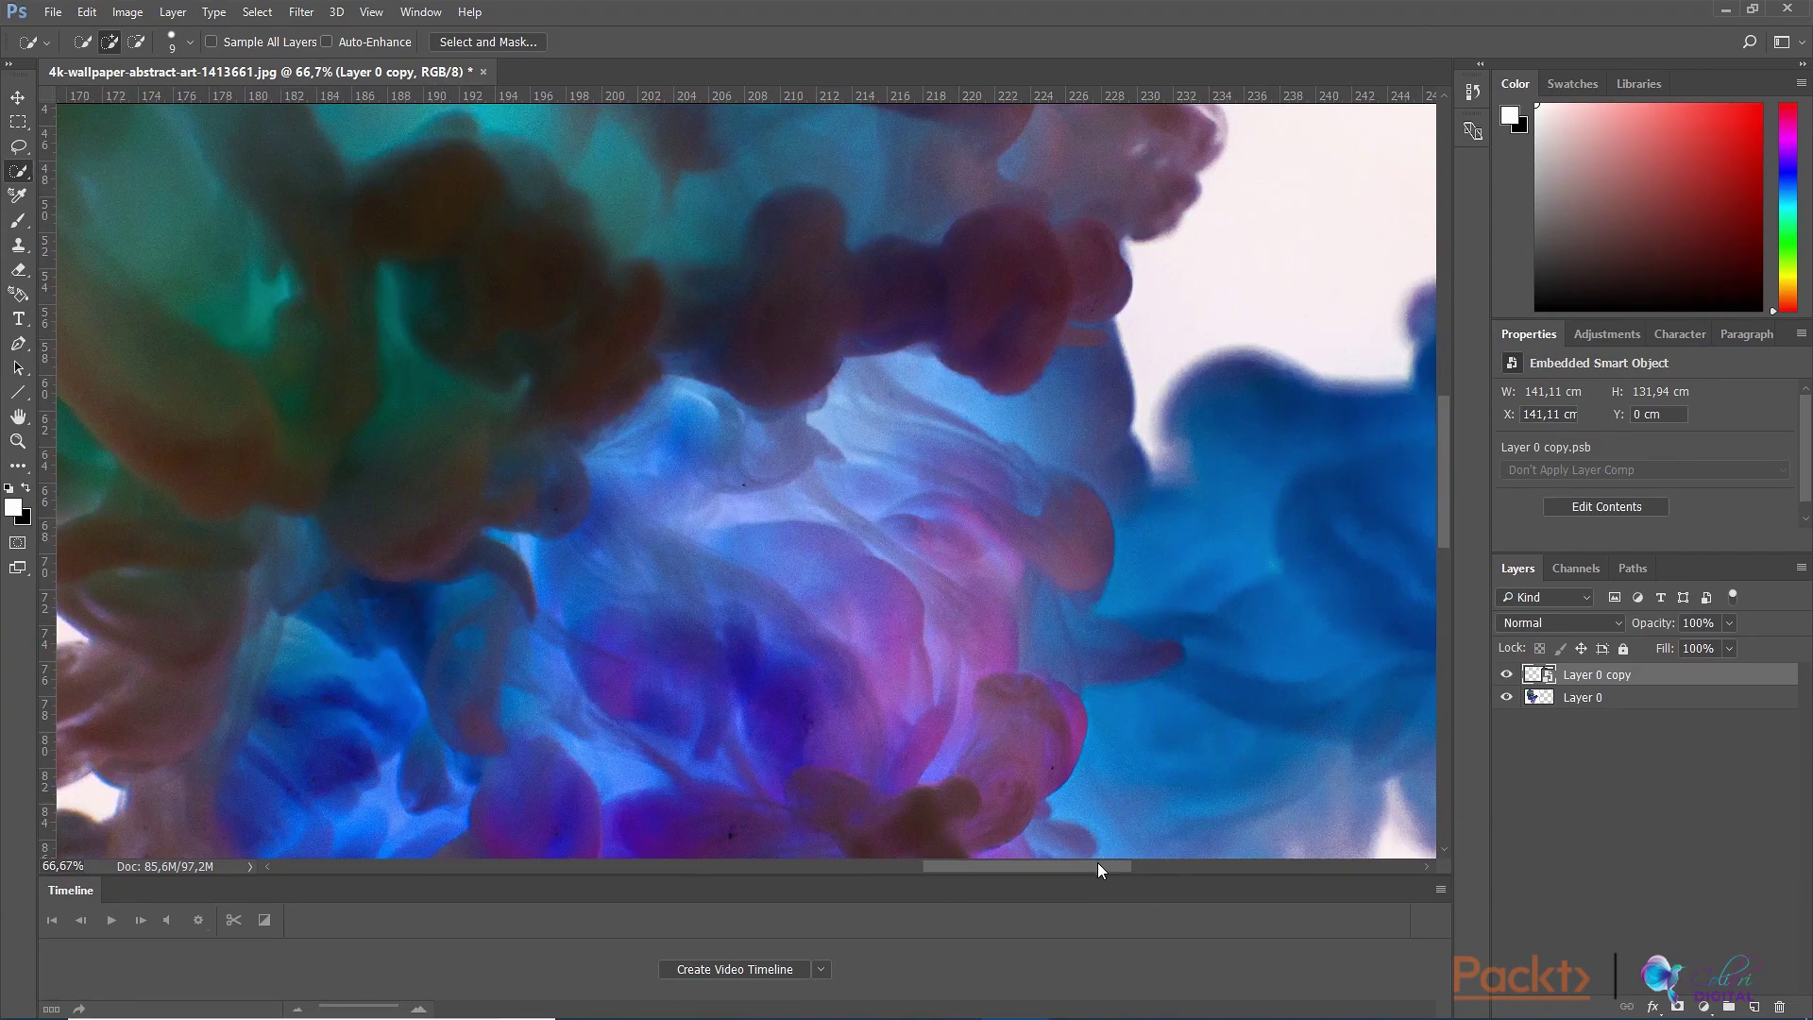
{"action": "left_click_drag", "start_coordinate": [1097, 863], "coordinate": [691, 853]}
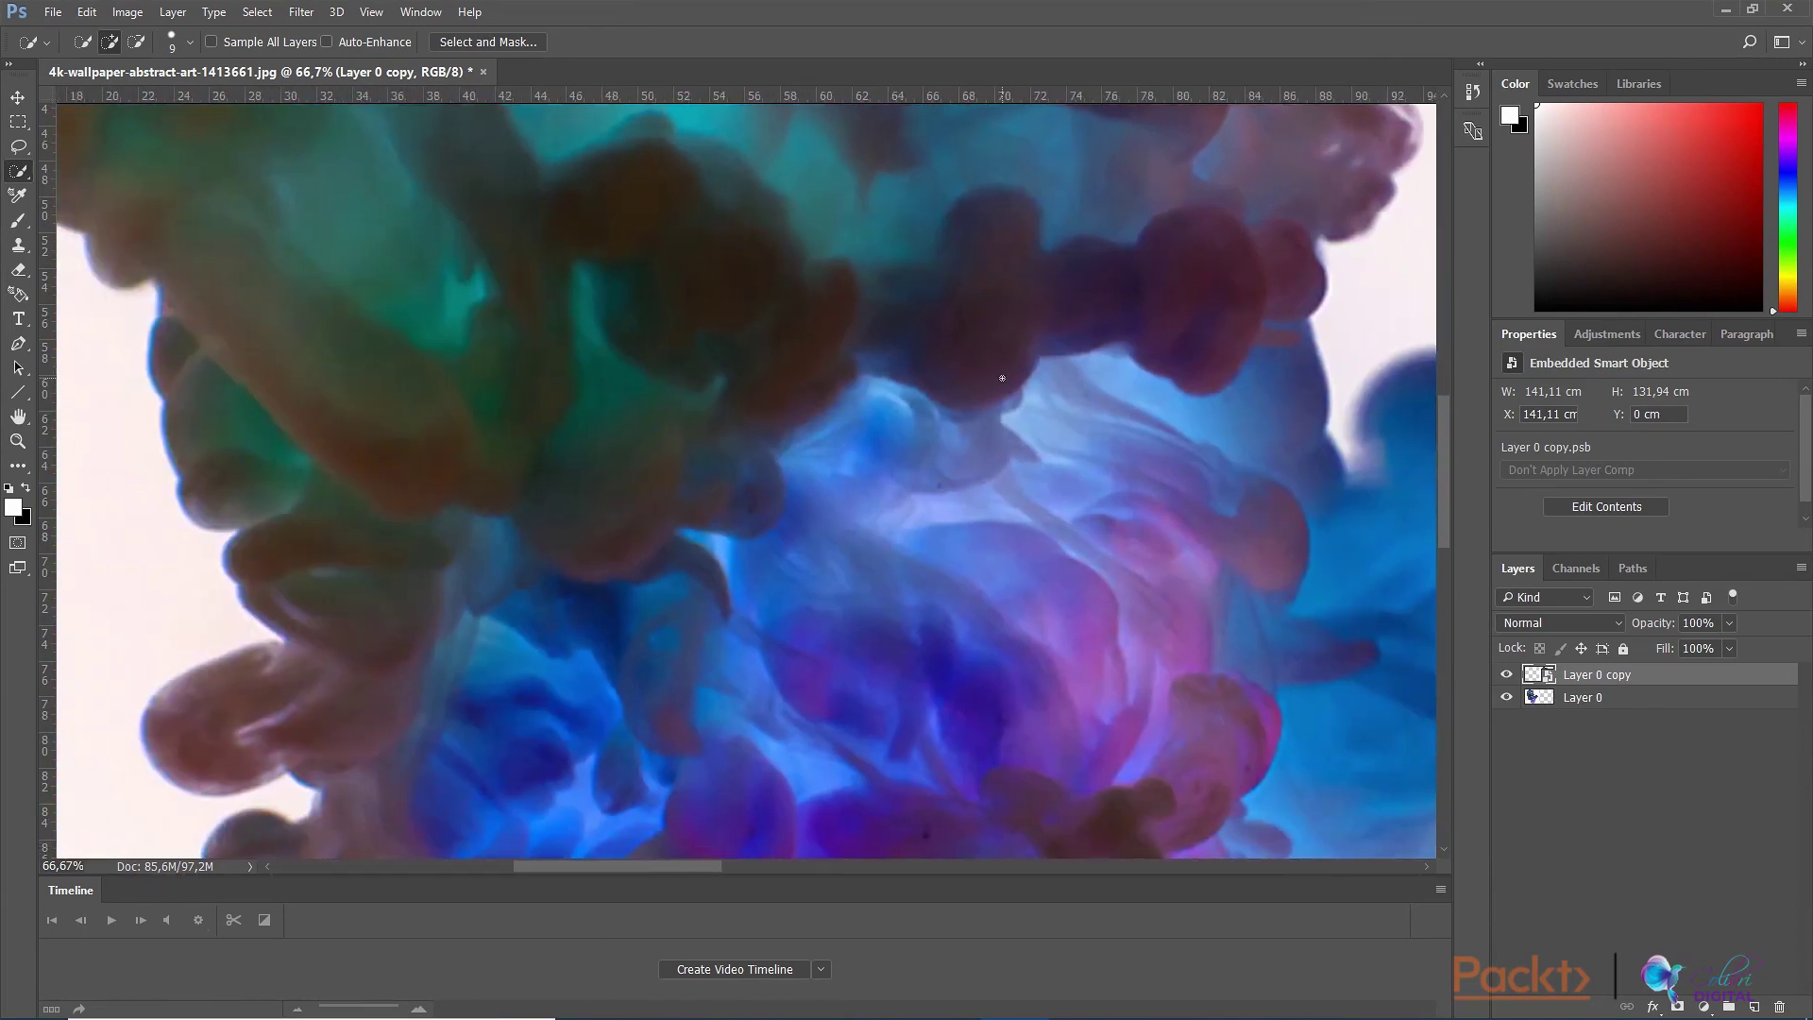
{"action": "key", "text": "ctrl+plus"}
{"action": "key", "text": "ctrl+plus"}
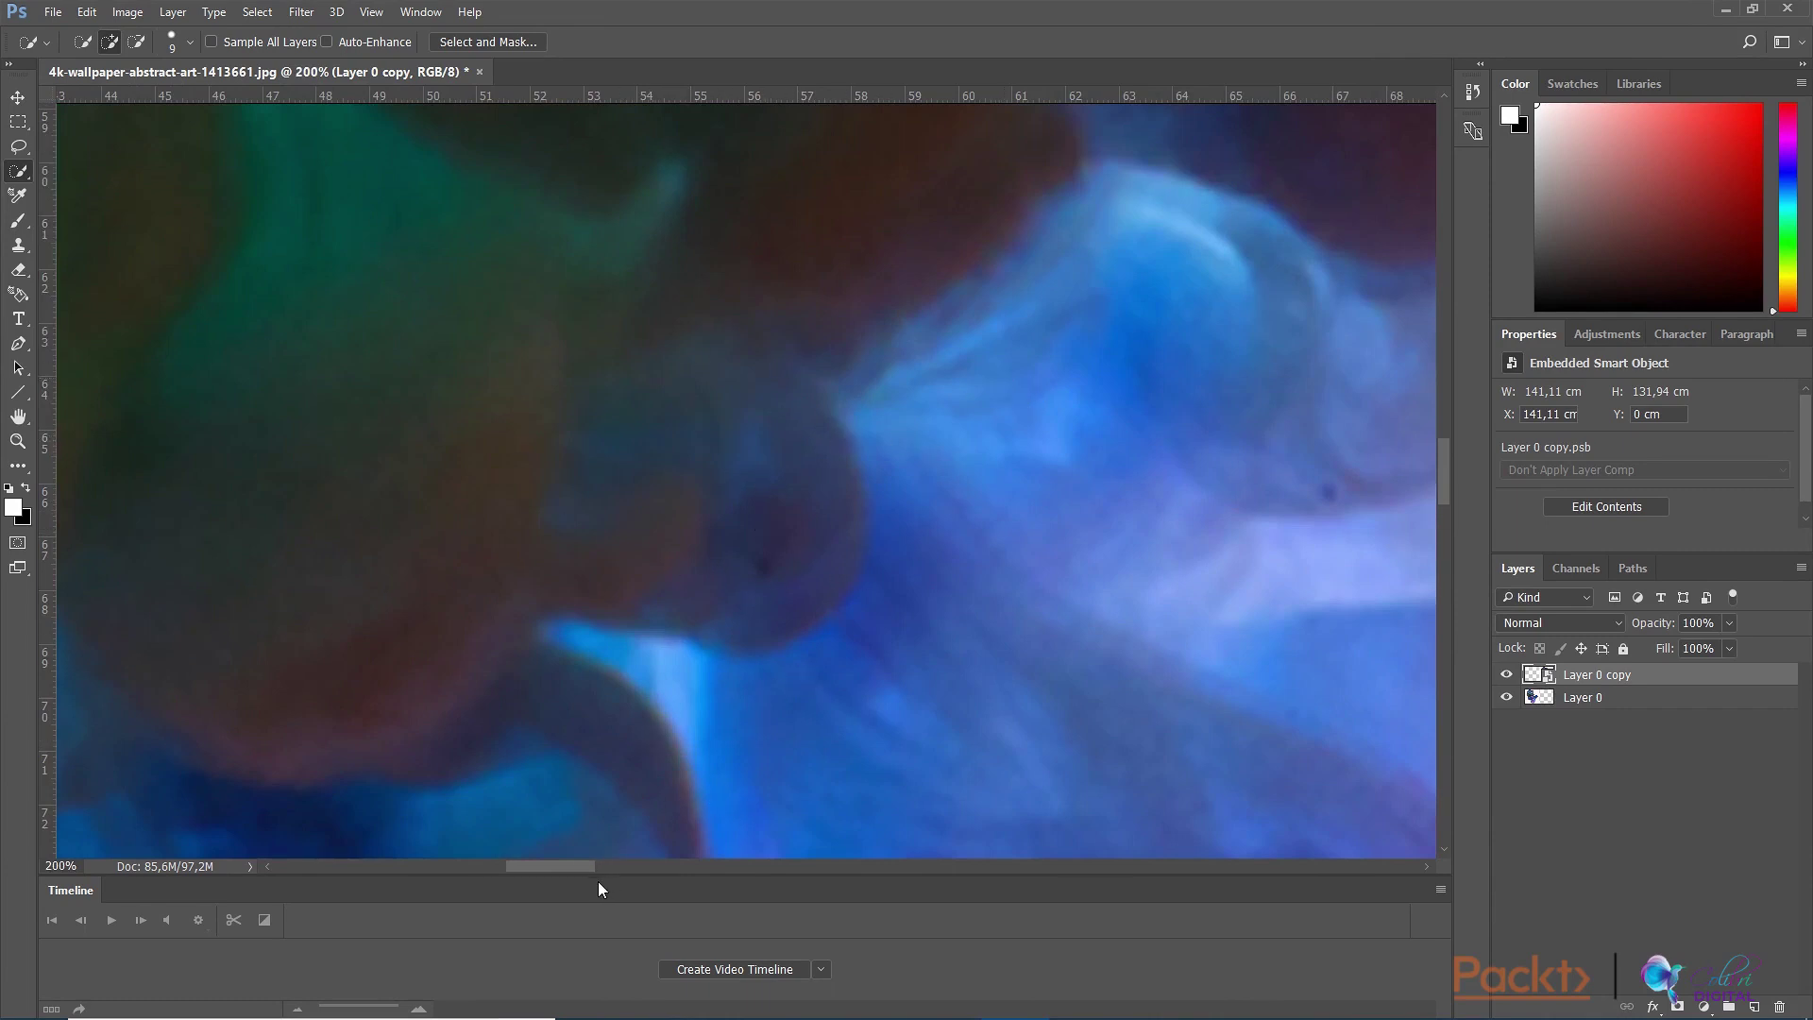
{"action": "left_click_drag", "start_coordinate": [575, 869], "coordinate": [1092, 848]}
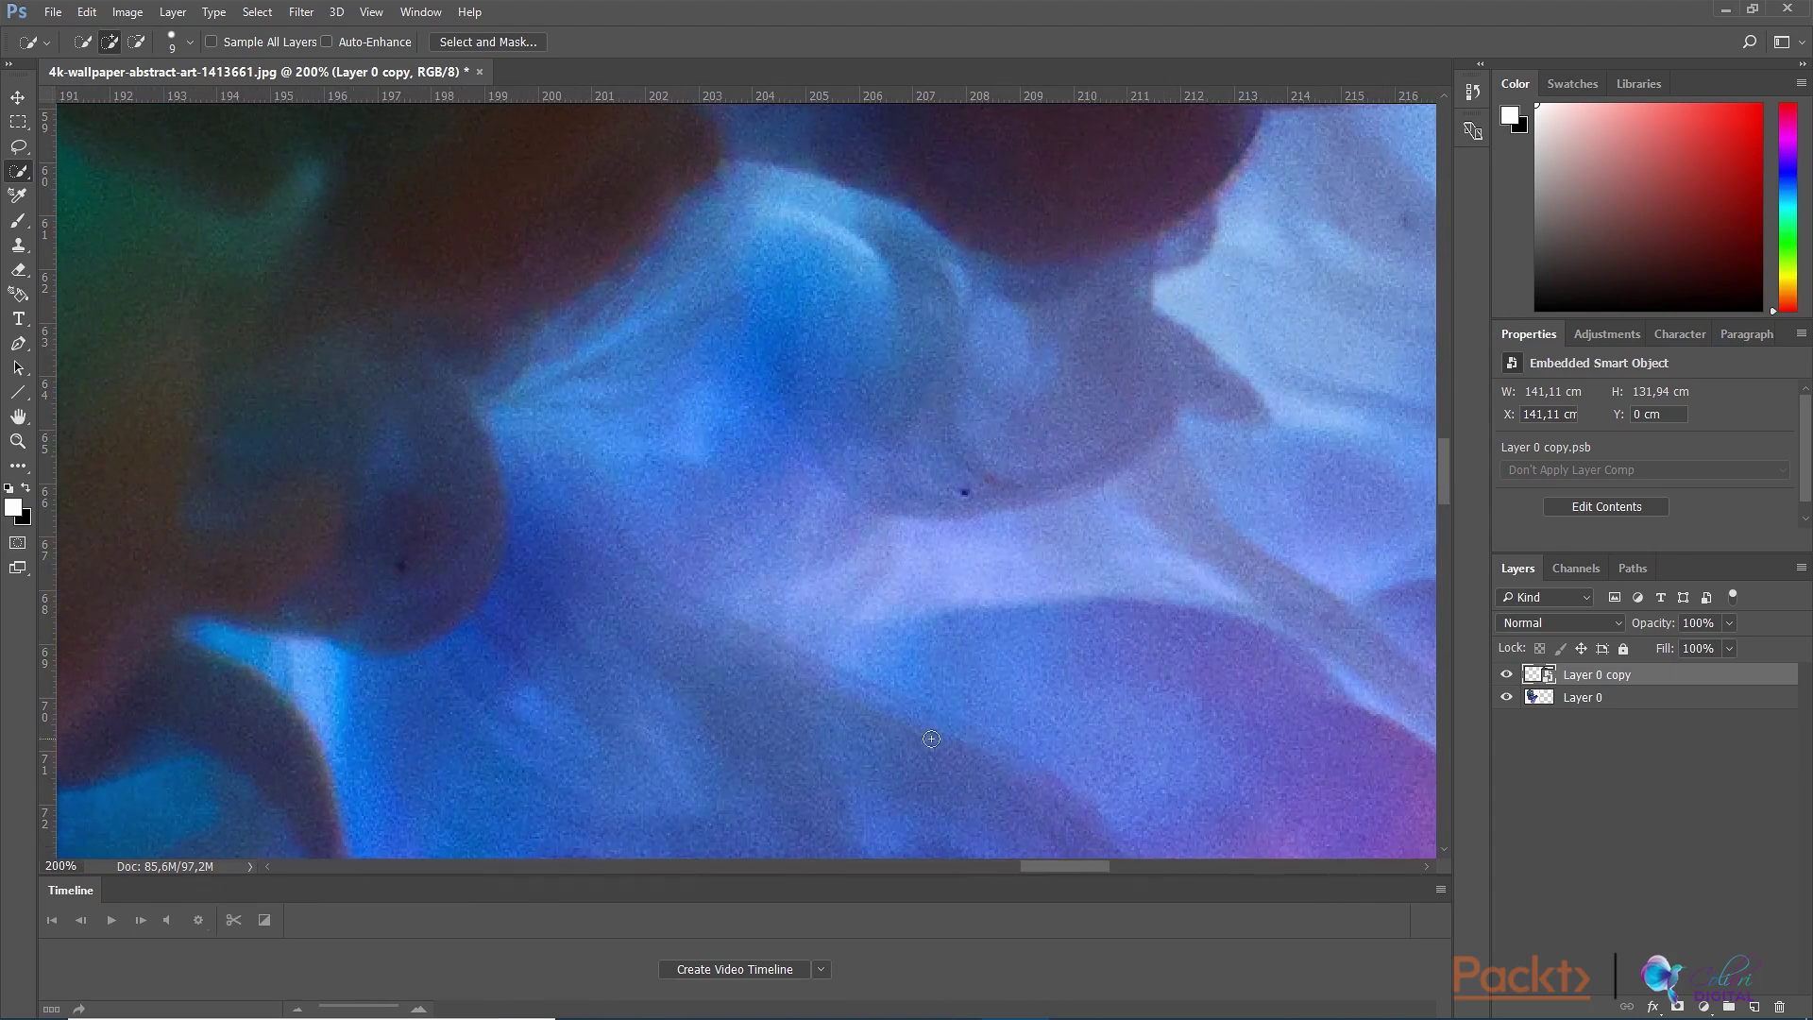
{"action": "key", "text": "ctrl+minus"}
{"action": "key", "text": "ctrl+minus"}
{"action": "key", "text": "ctrl+minus"}
{"action": "key", "text": "ctrl+minus"}
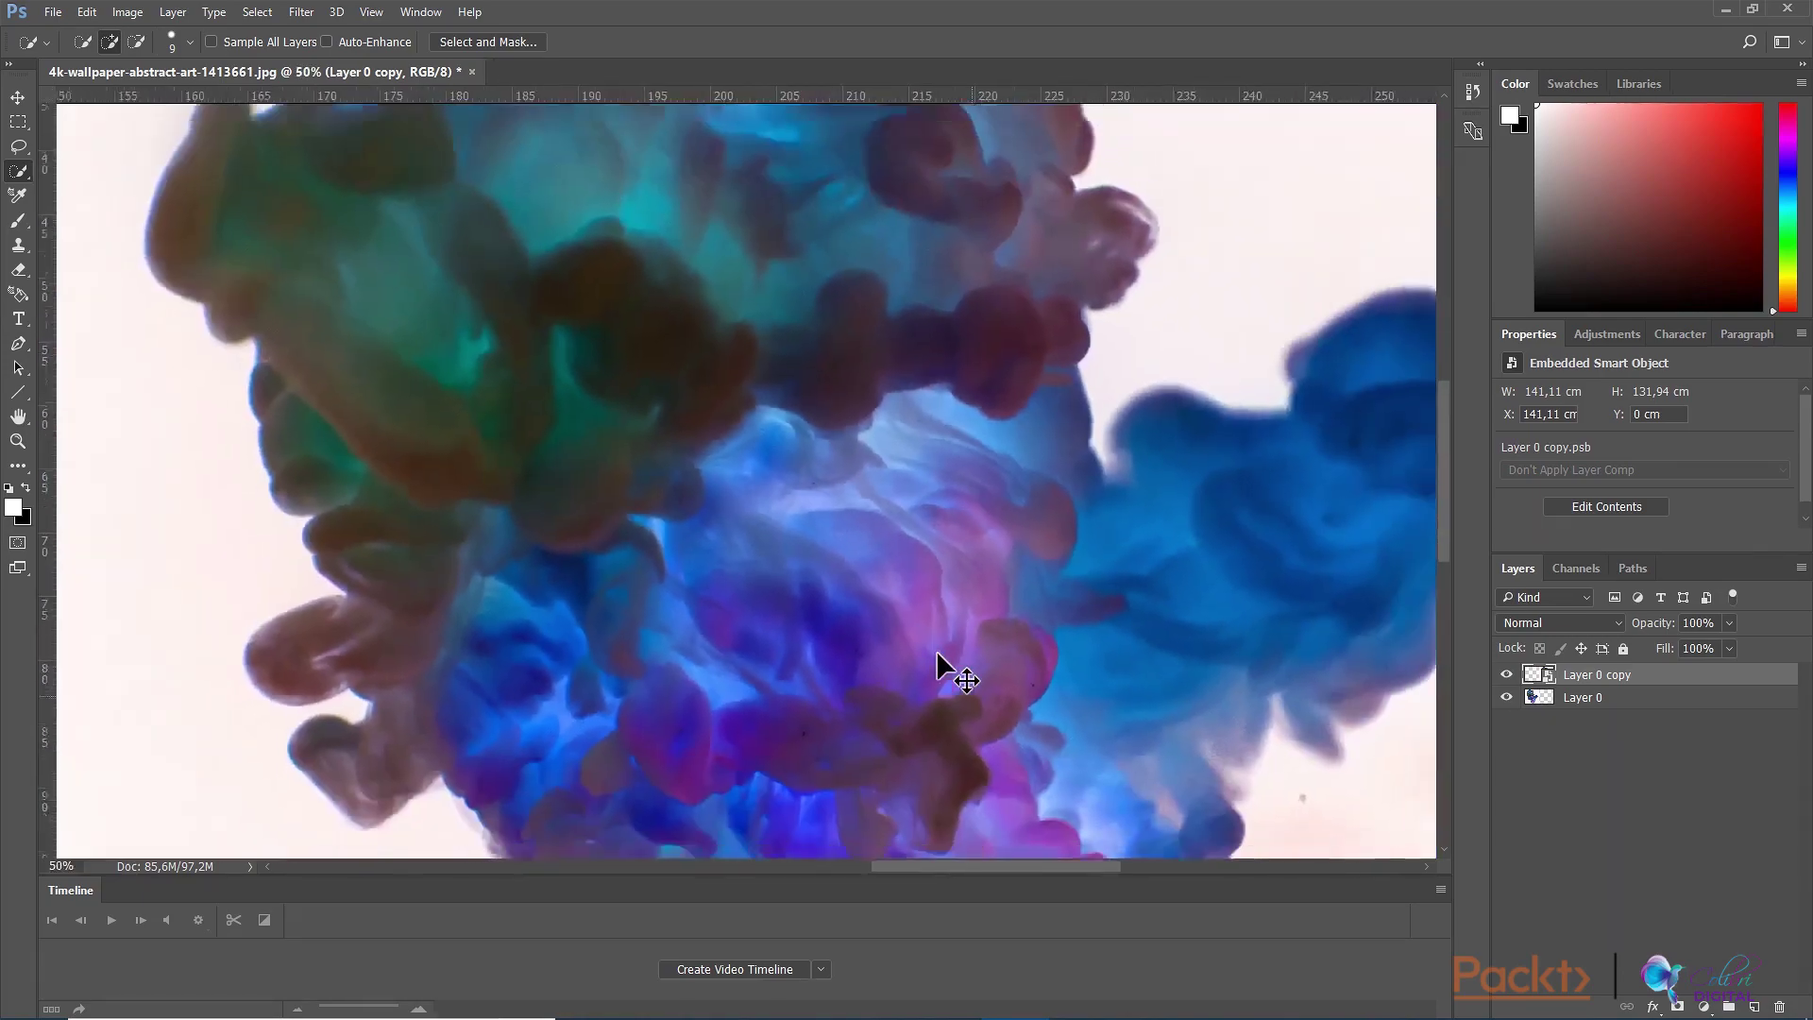
{"action": "key", "text": "ctrl+minus"}
{"action": "key", "text": "ctrl+minus"}
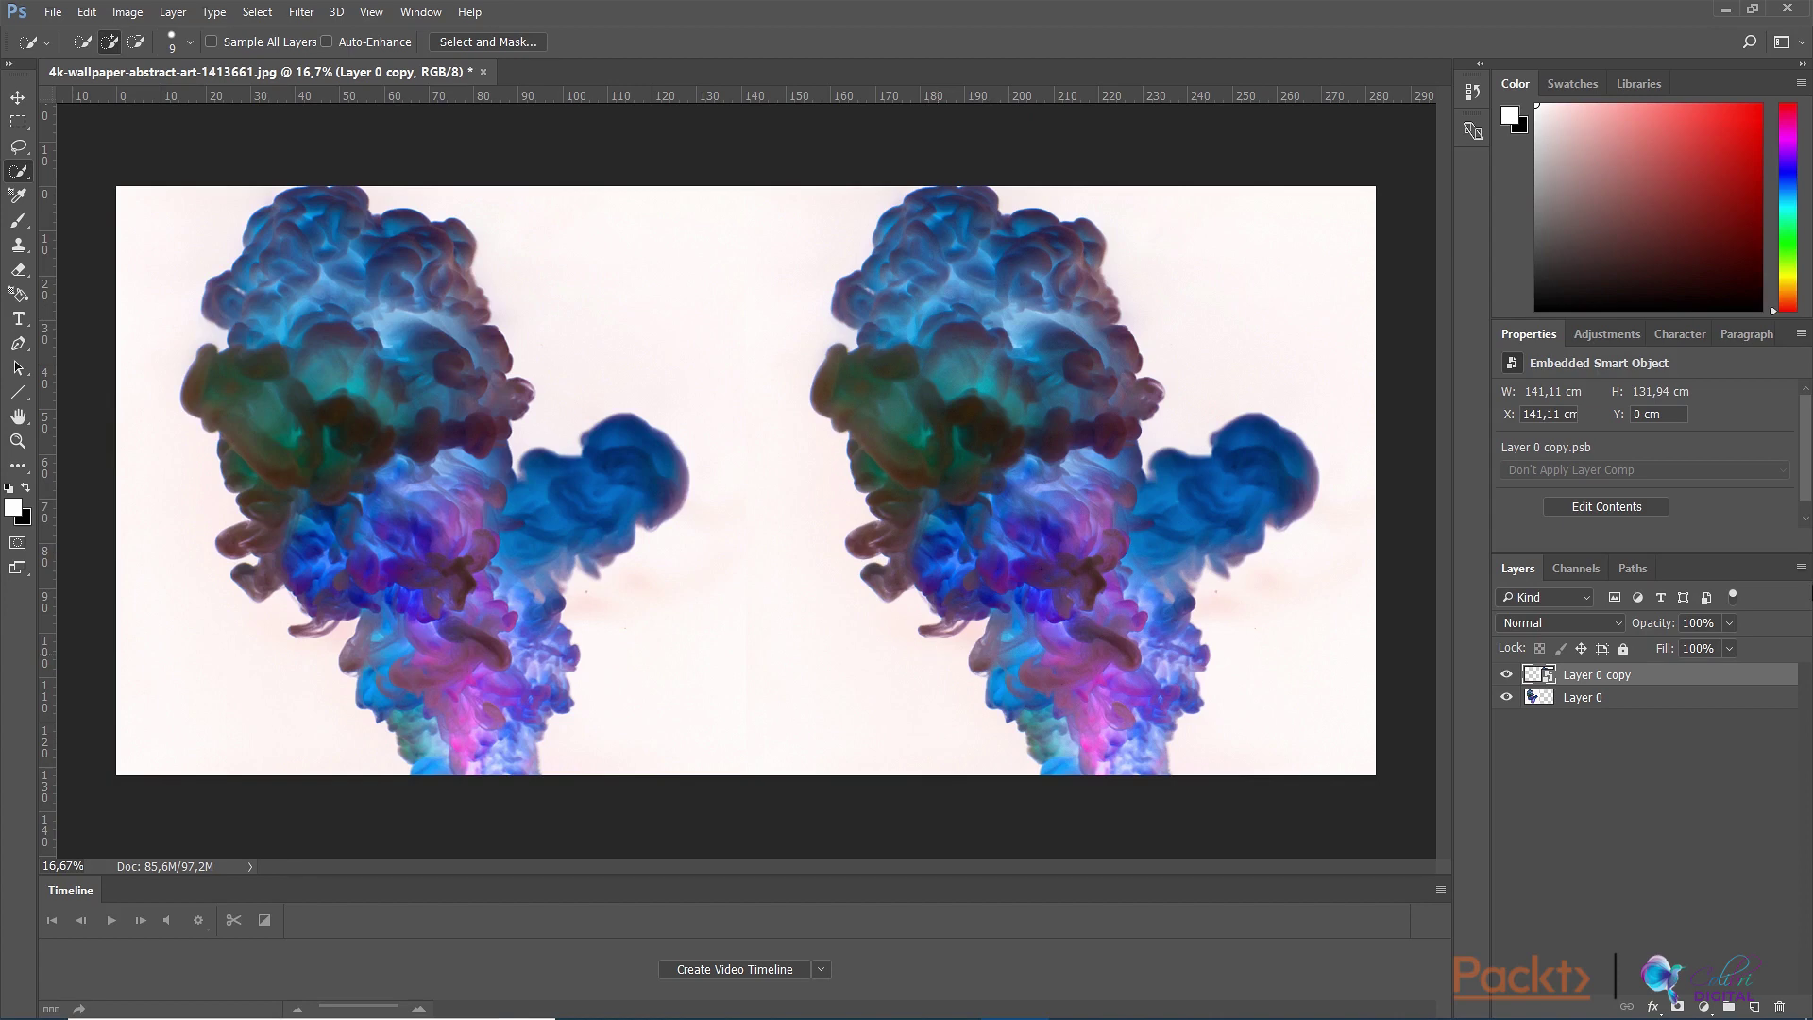
Step: Select Layer 0 and hide the smart object Layer 0 copy to work on the pixel layer alone
{"action": "left_click", "coordinate": [1663, 701]}
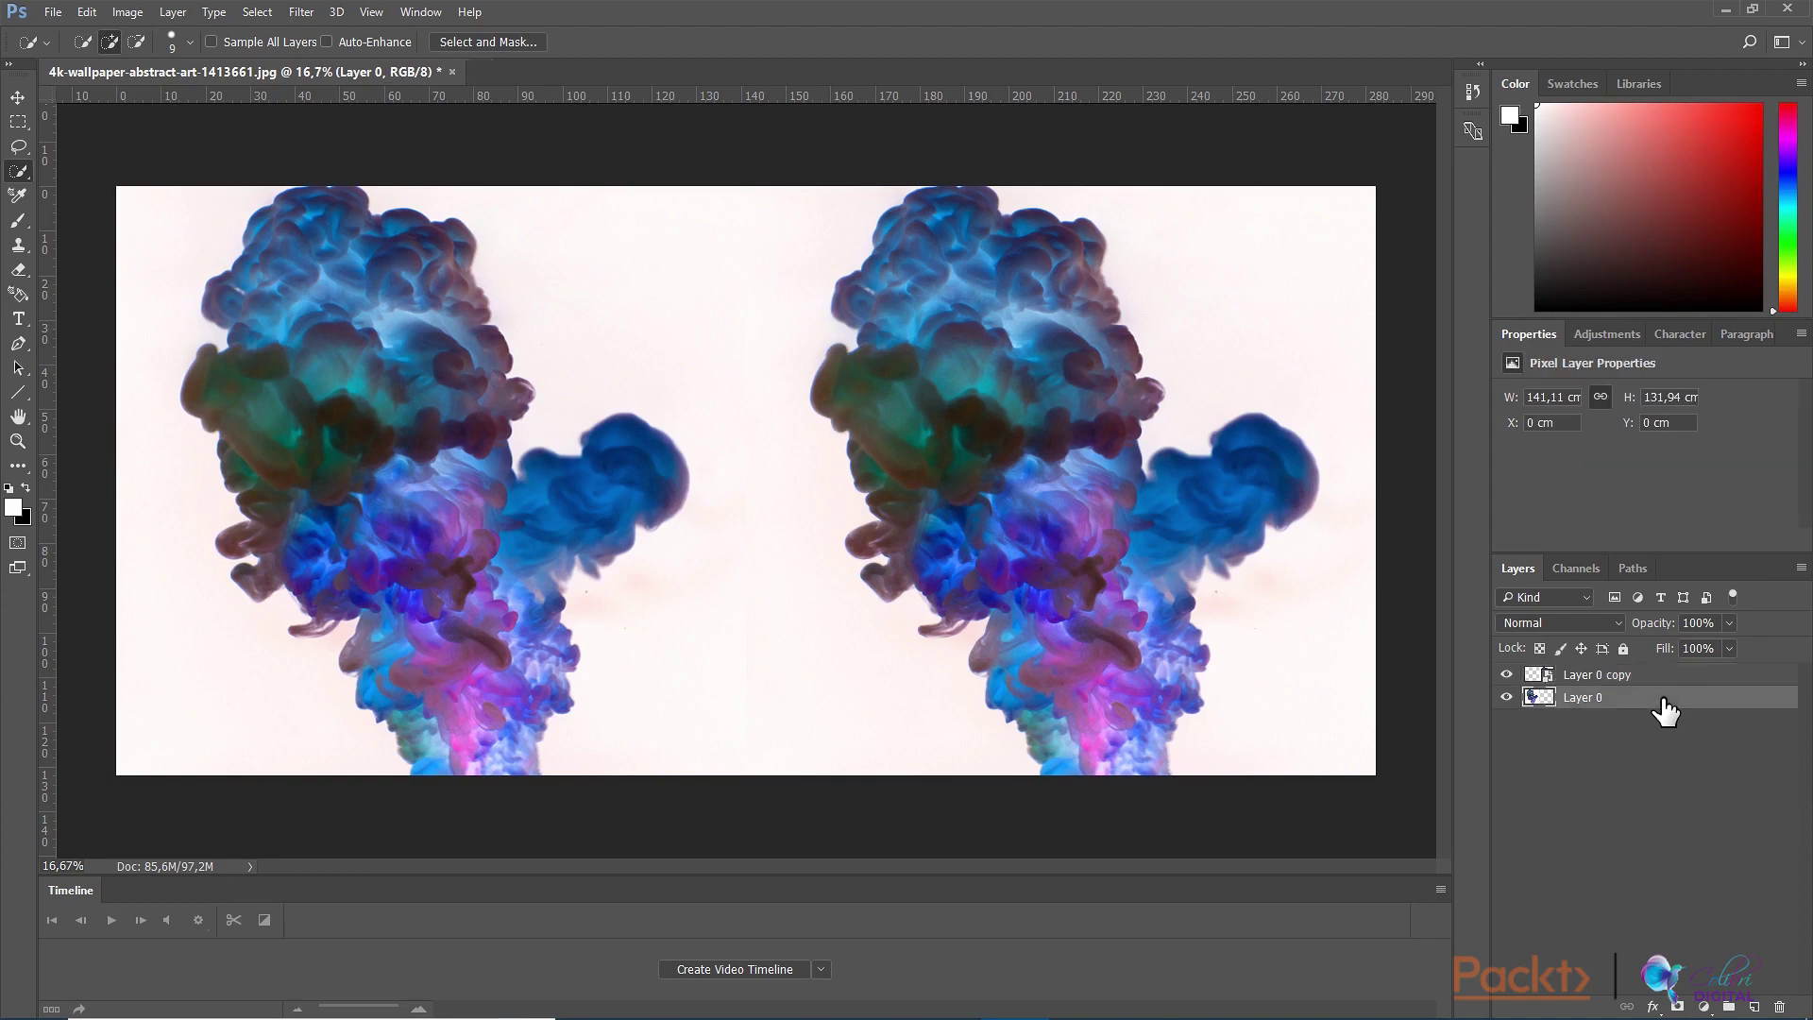
{"action": "left_click", "coordinate": [1507, 676]}
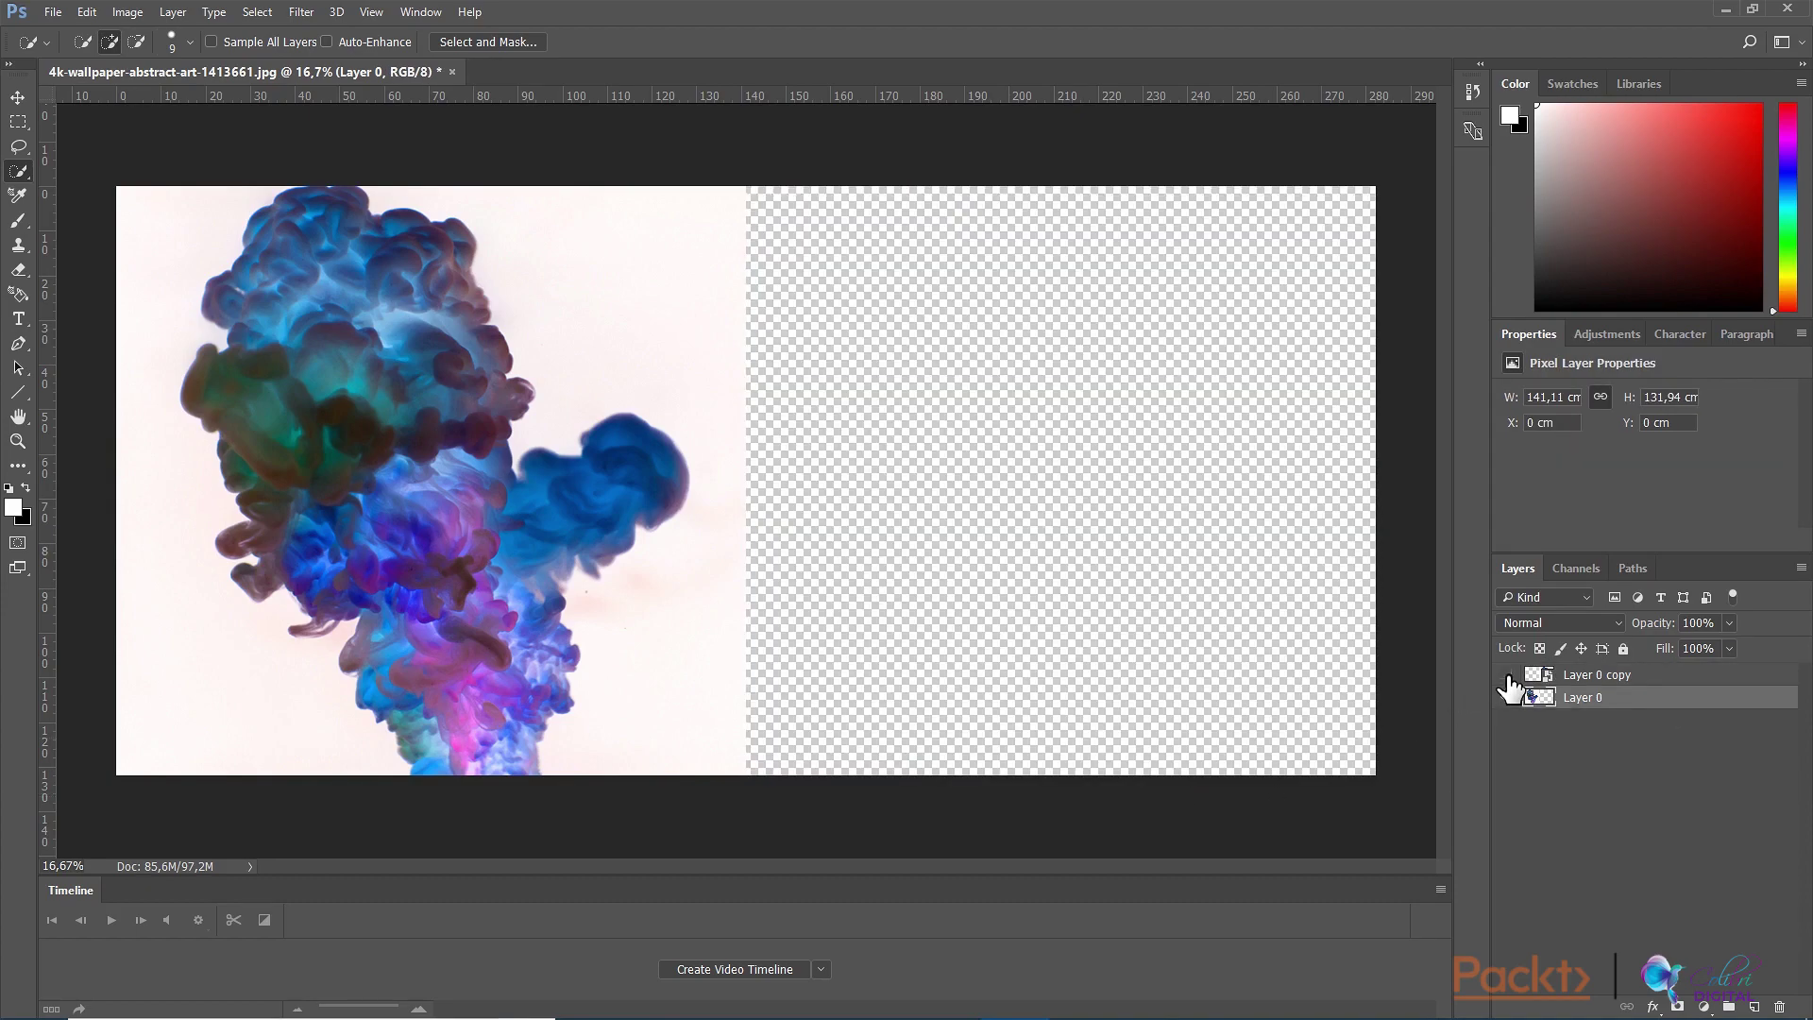
{"action": "key", "text": "ctrl+plus"}
{"action": "key", "text": "ctrl+plus"}
{"action": "key", "text": "ctrl+plus"}
{"action": "key", "text": "ctrl+plus"}
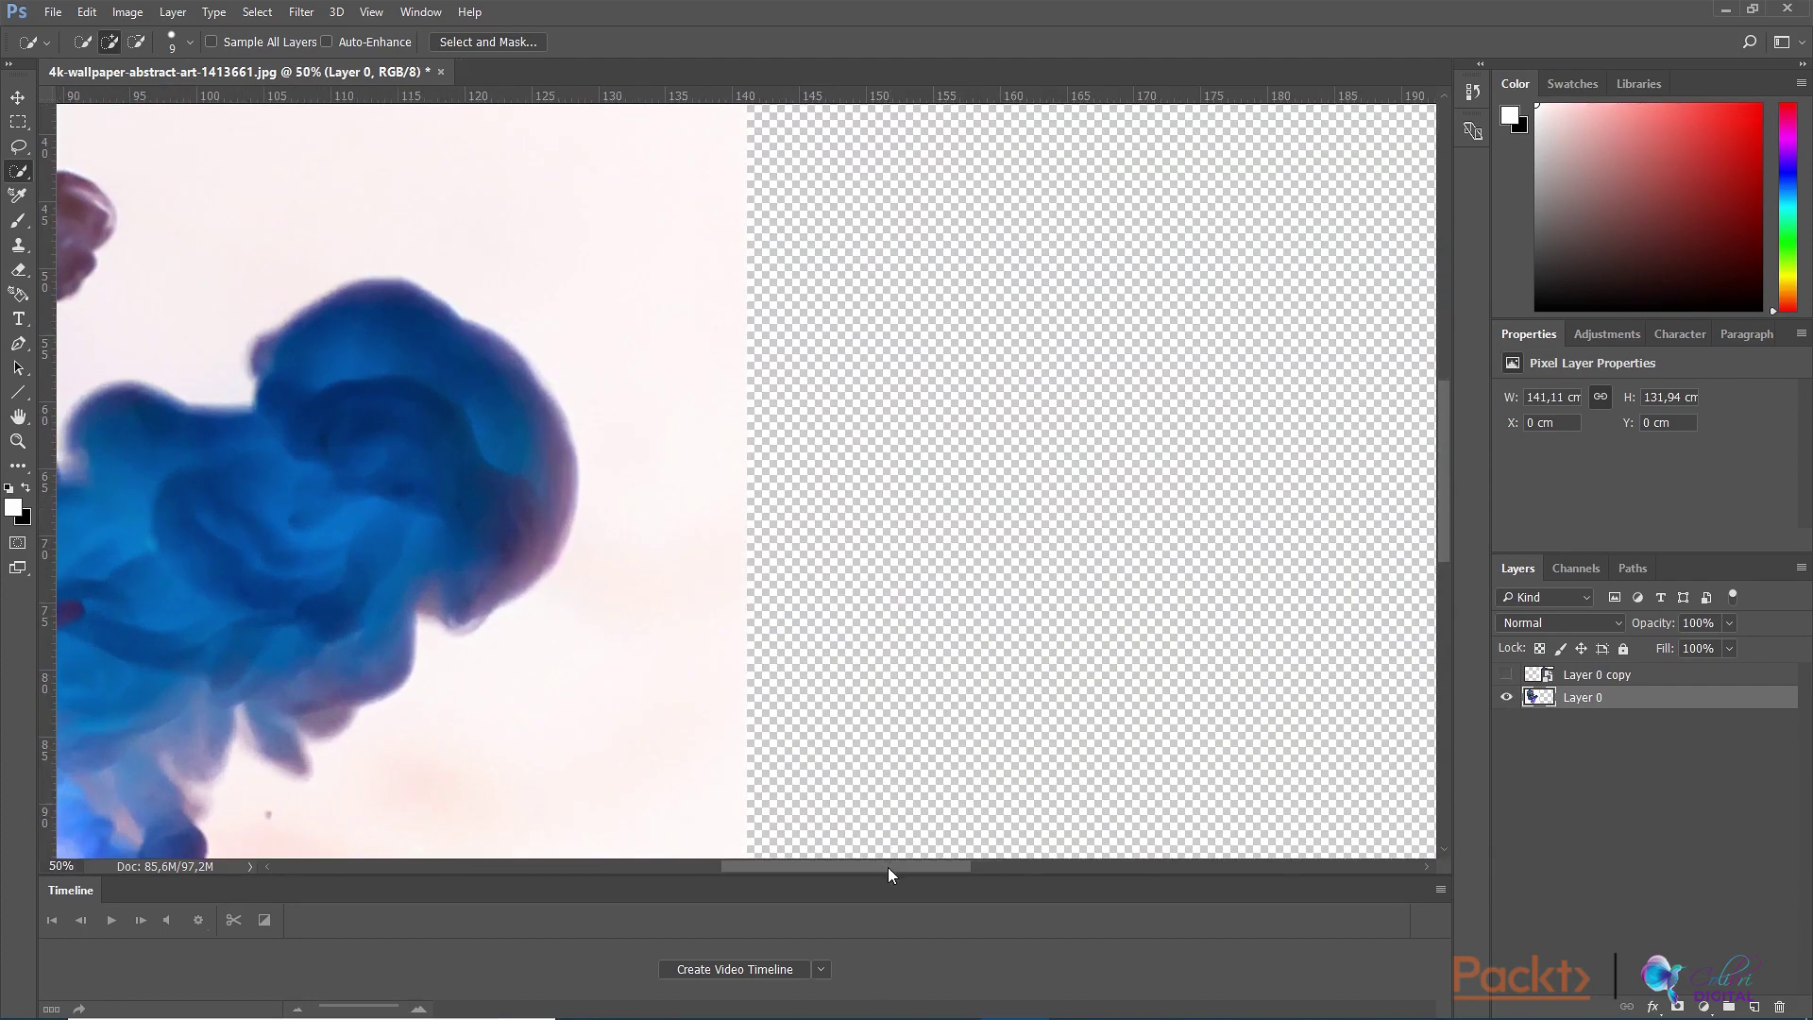
{"action": "left_click_drag", "start_coordinate": [887, 866], "coordinate": [682, 864]}
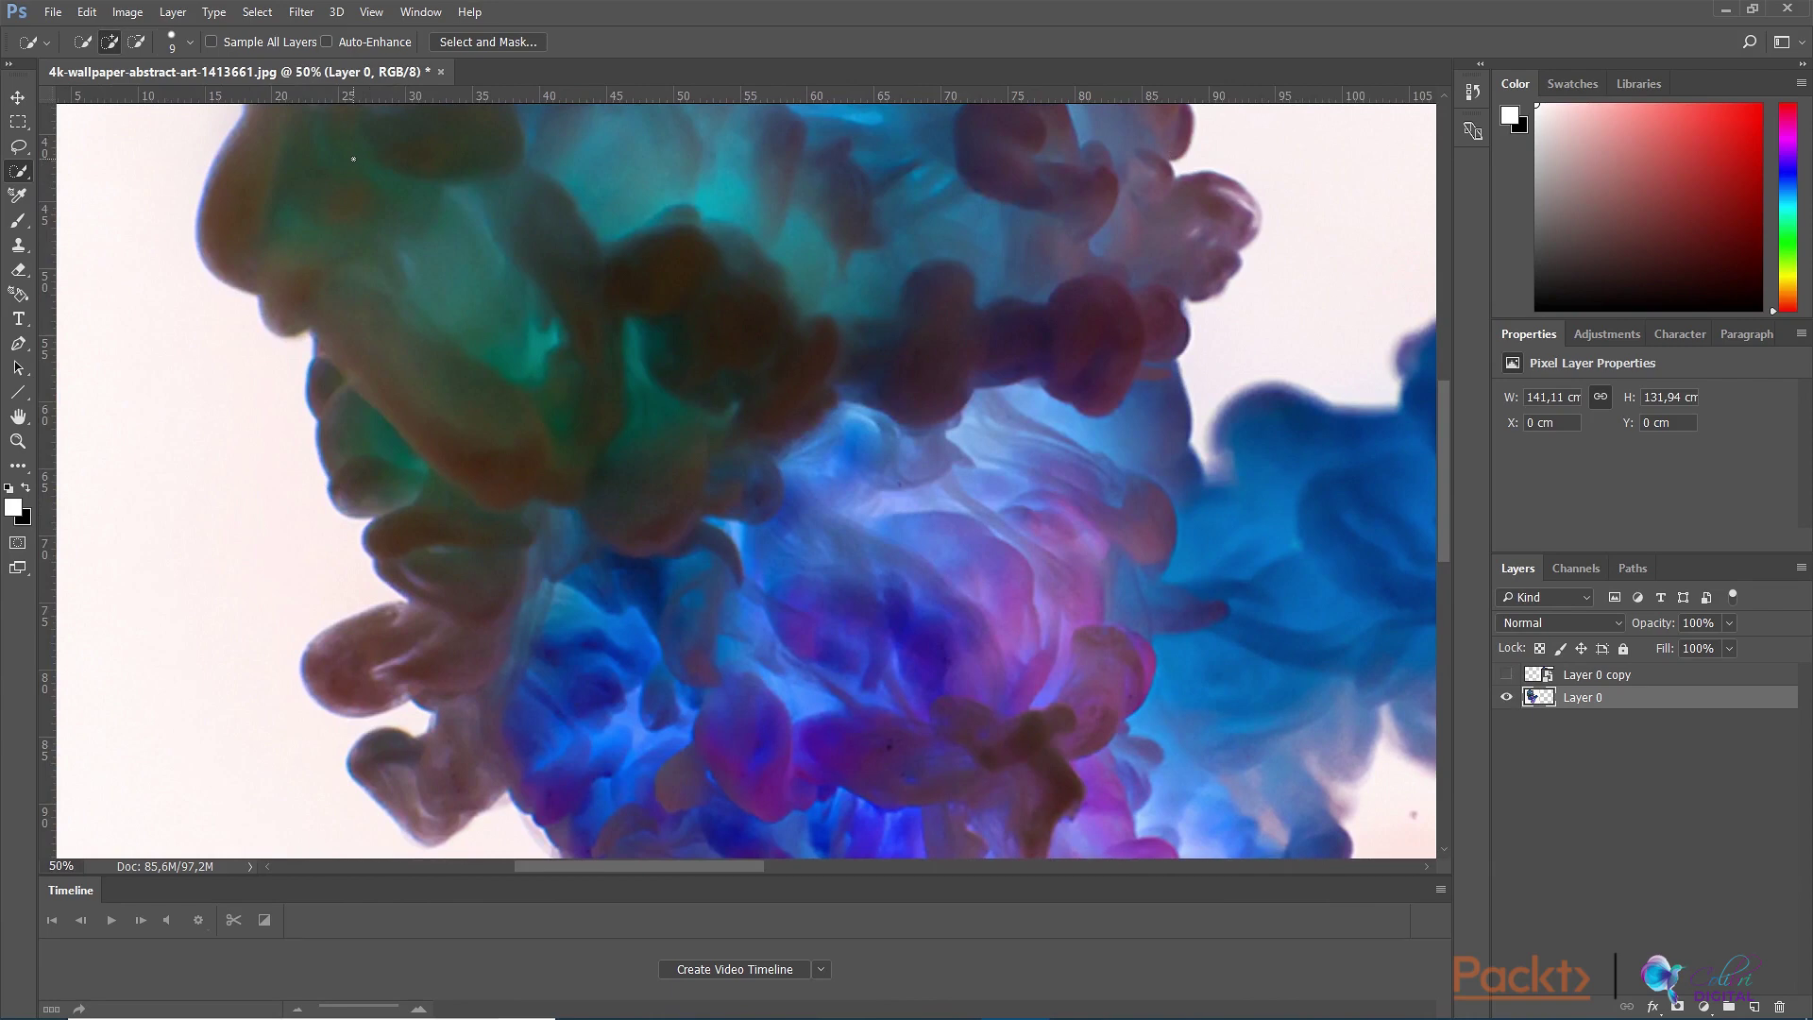
Step: Open the Reduce Noise filter for Layer 0 and check its settings presets, keeping Default
{"action": "left_click", "coordinate": [302, 15]}
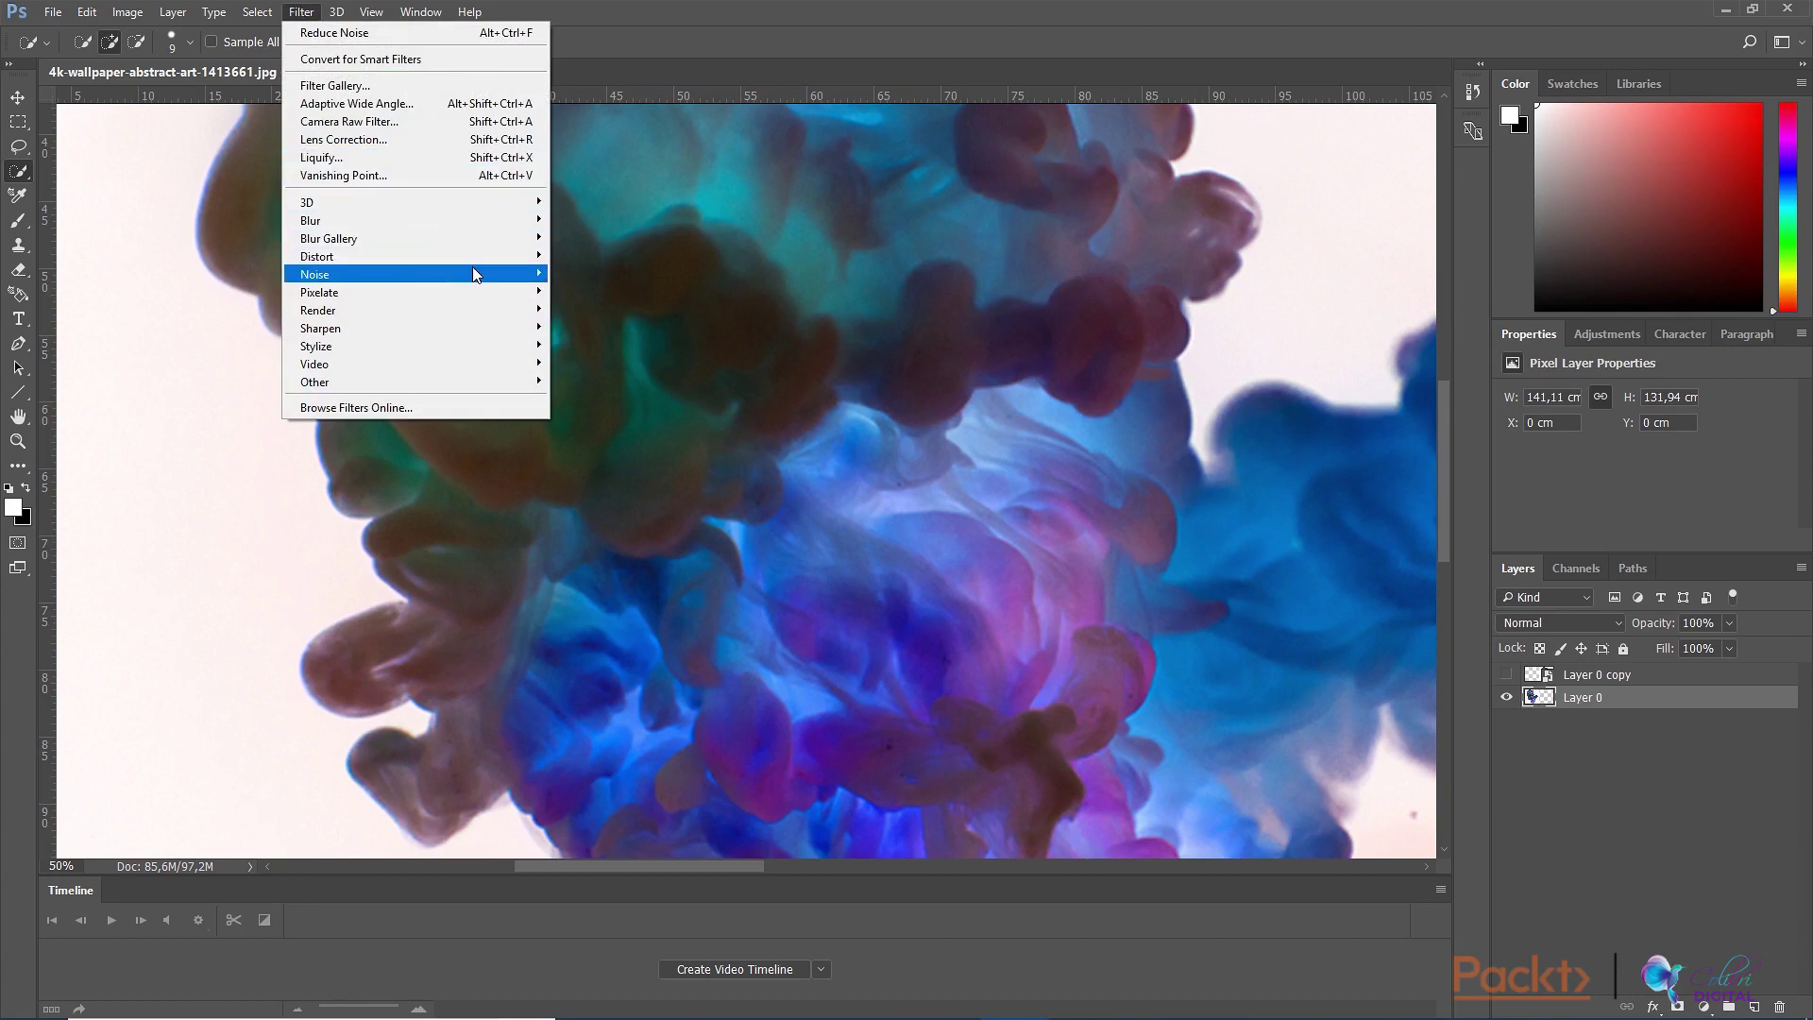
{"action": "mouse_move", "coordinate": [472, 267]}
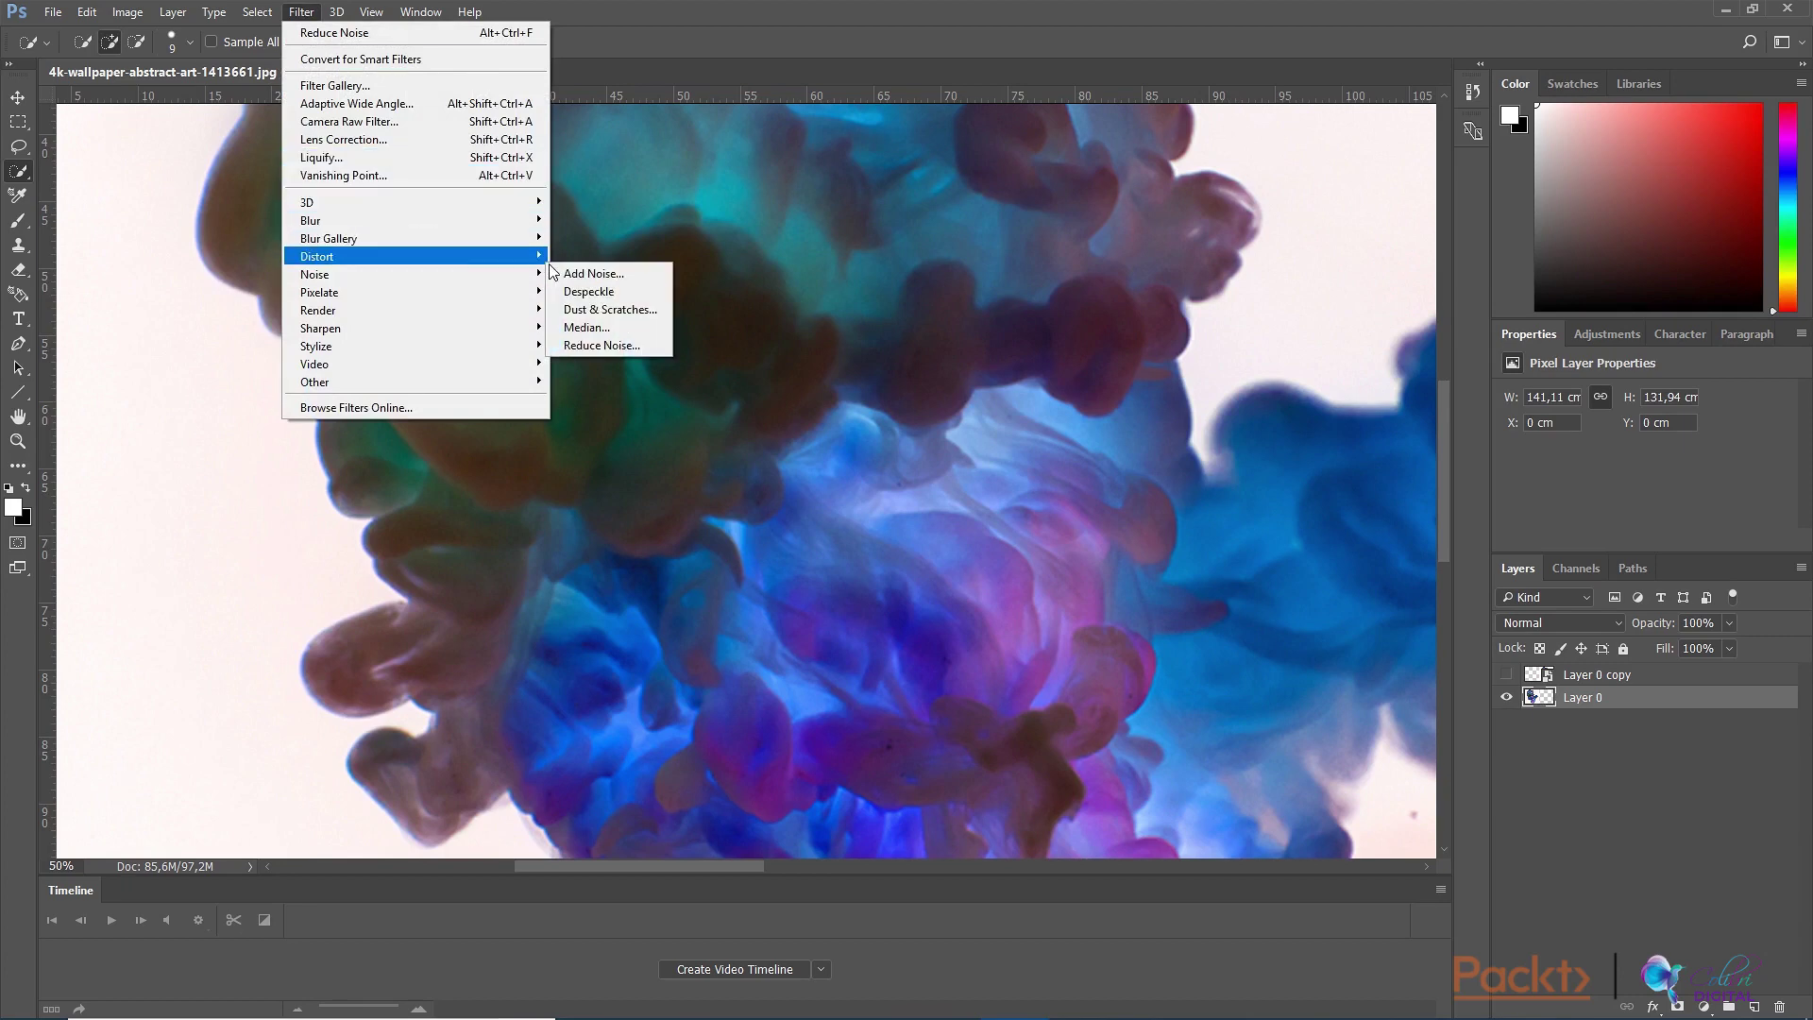
{"action": "left_click", "coordinate": [592, 346]}
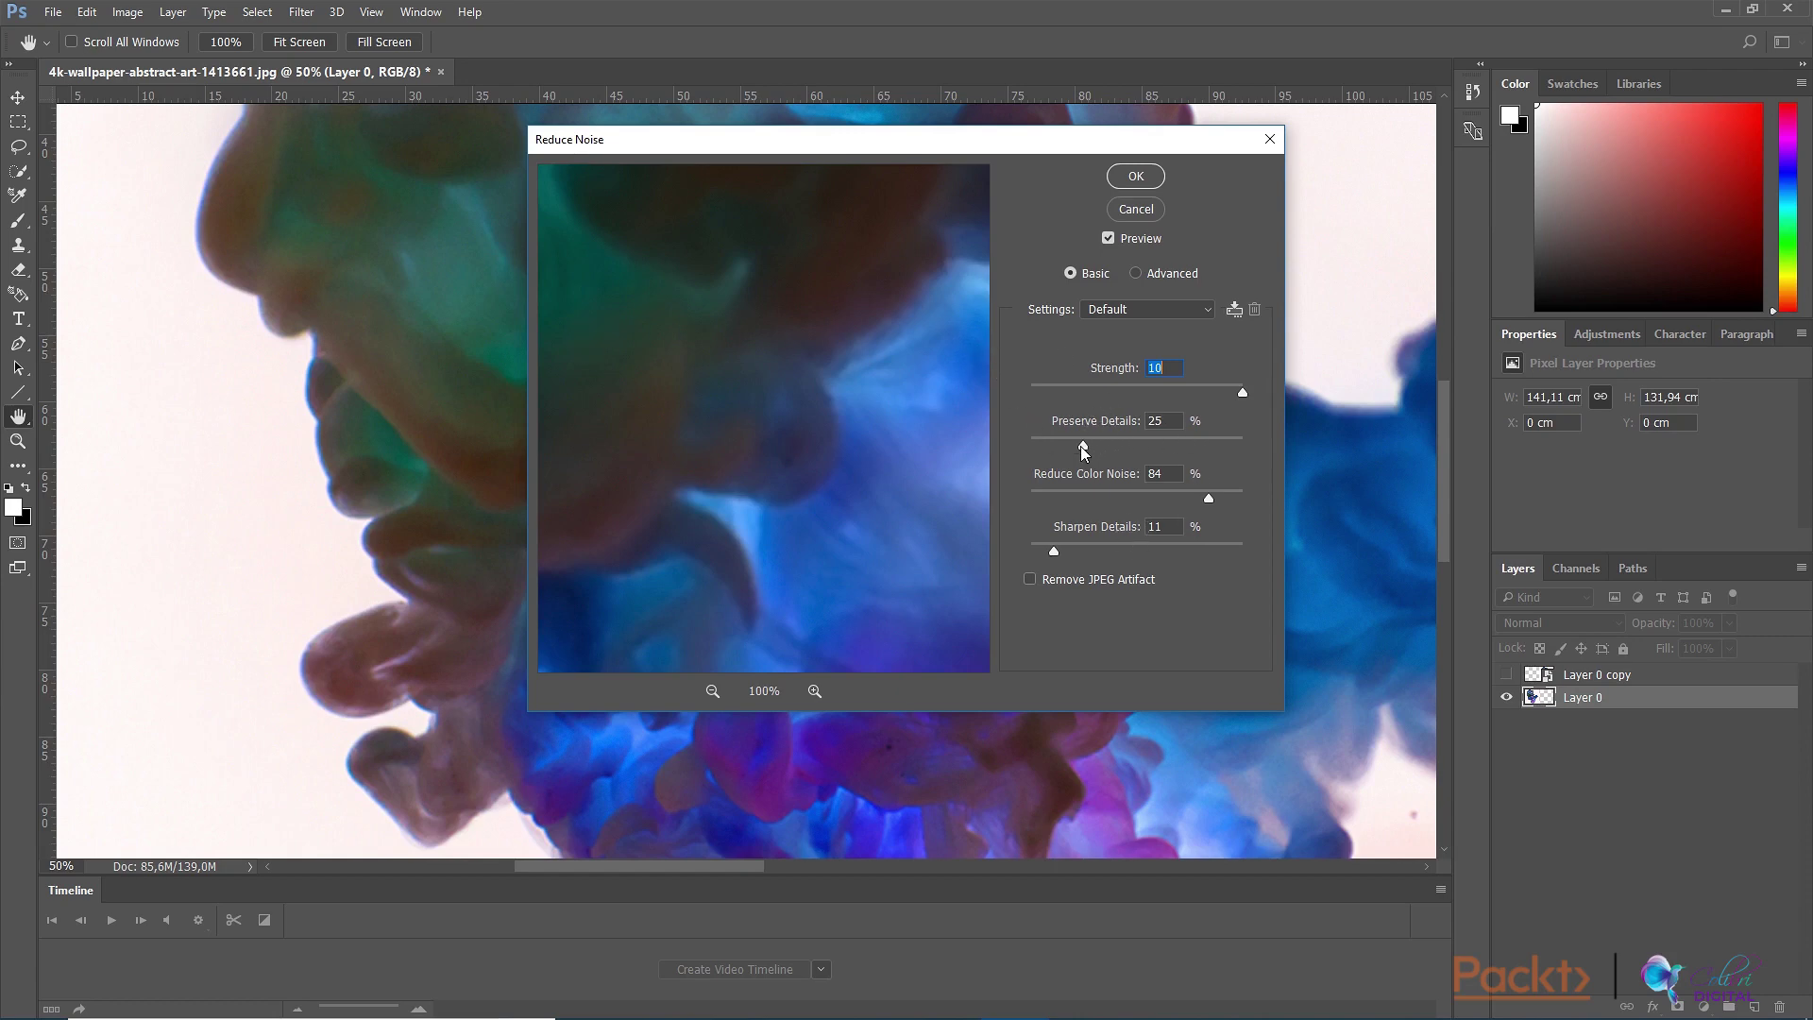
{"action": "left_click", "coordinate": [1159, 309]}
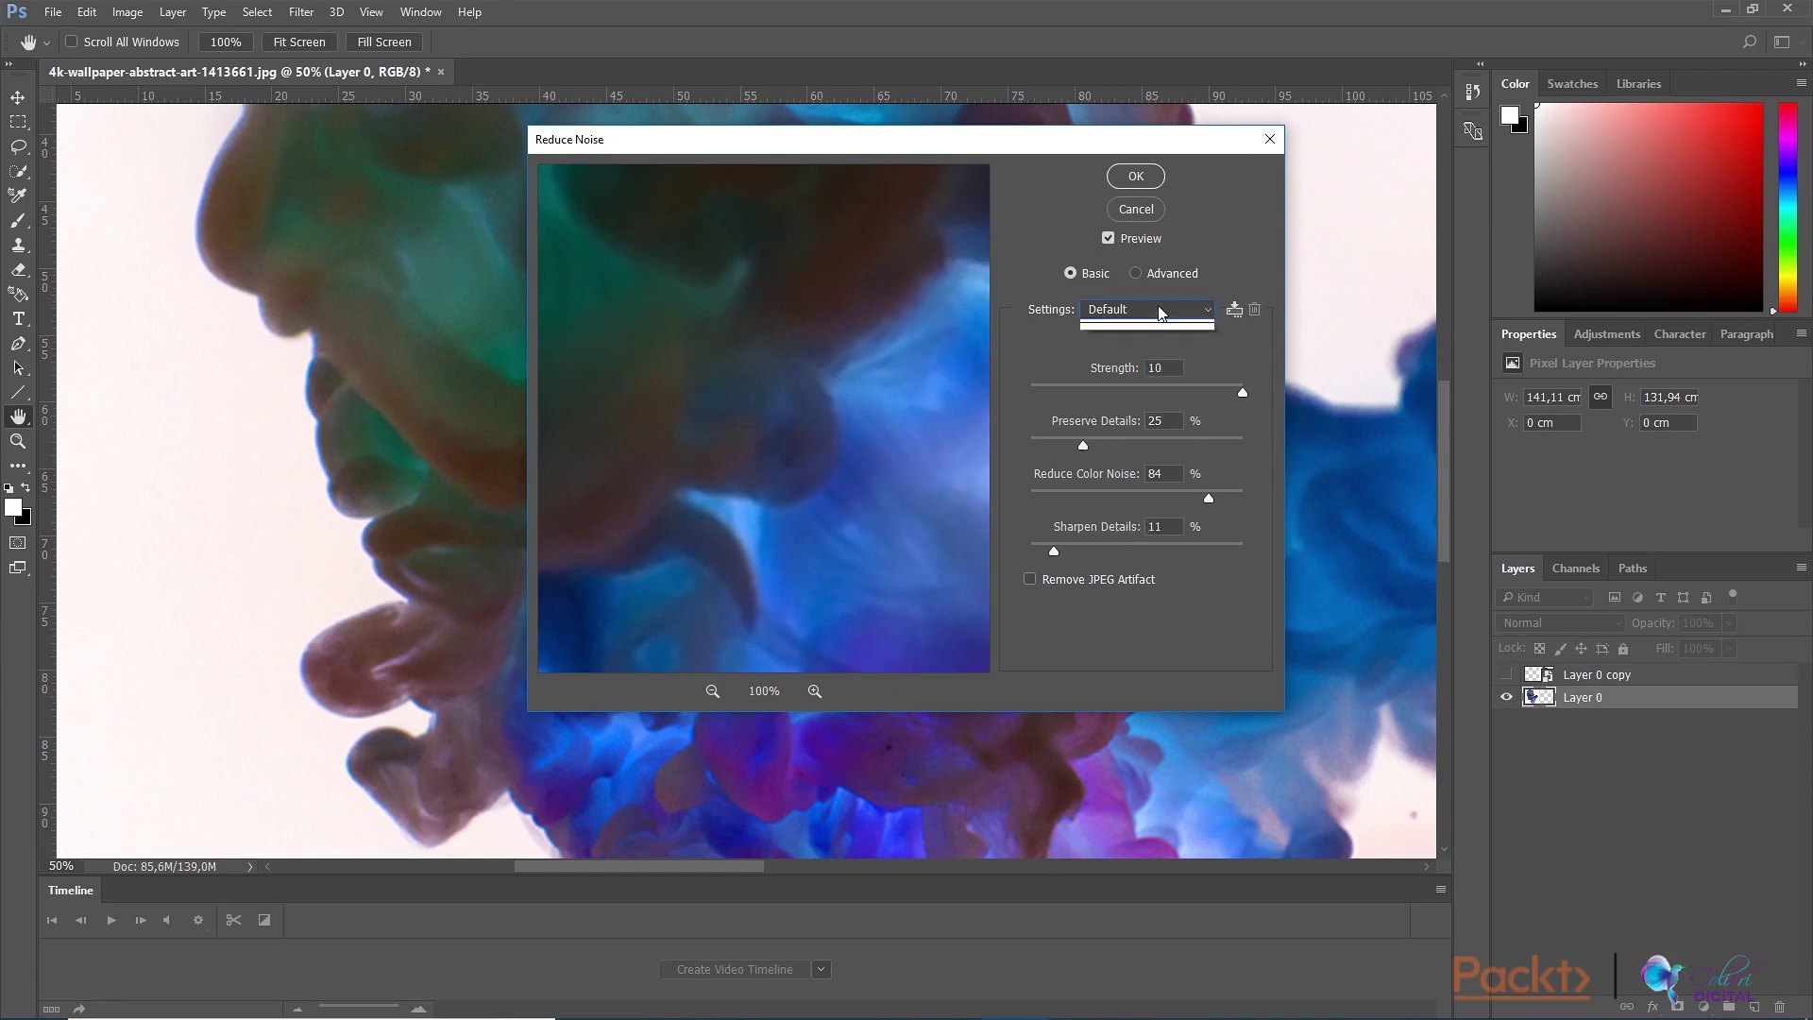
{"action": "left_click", "coordinate": [1158, 308]}
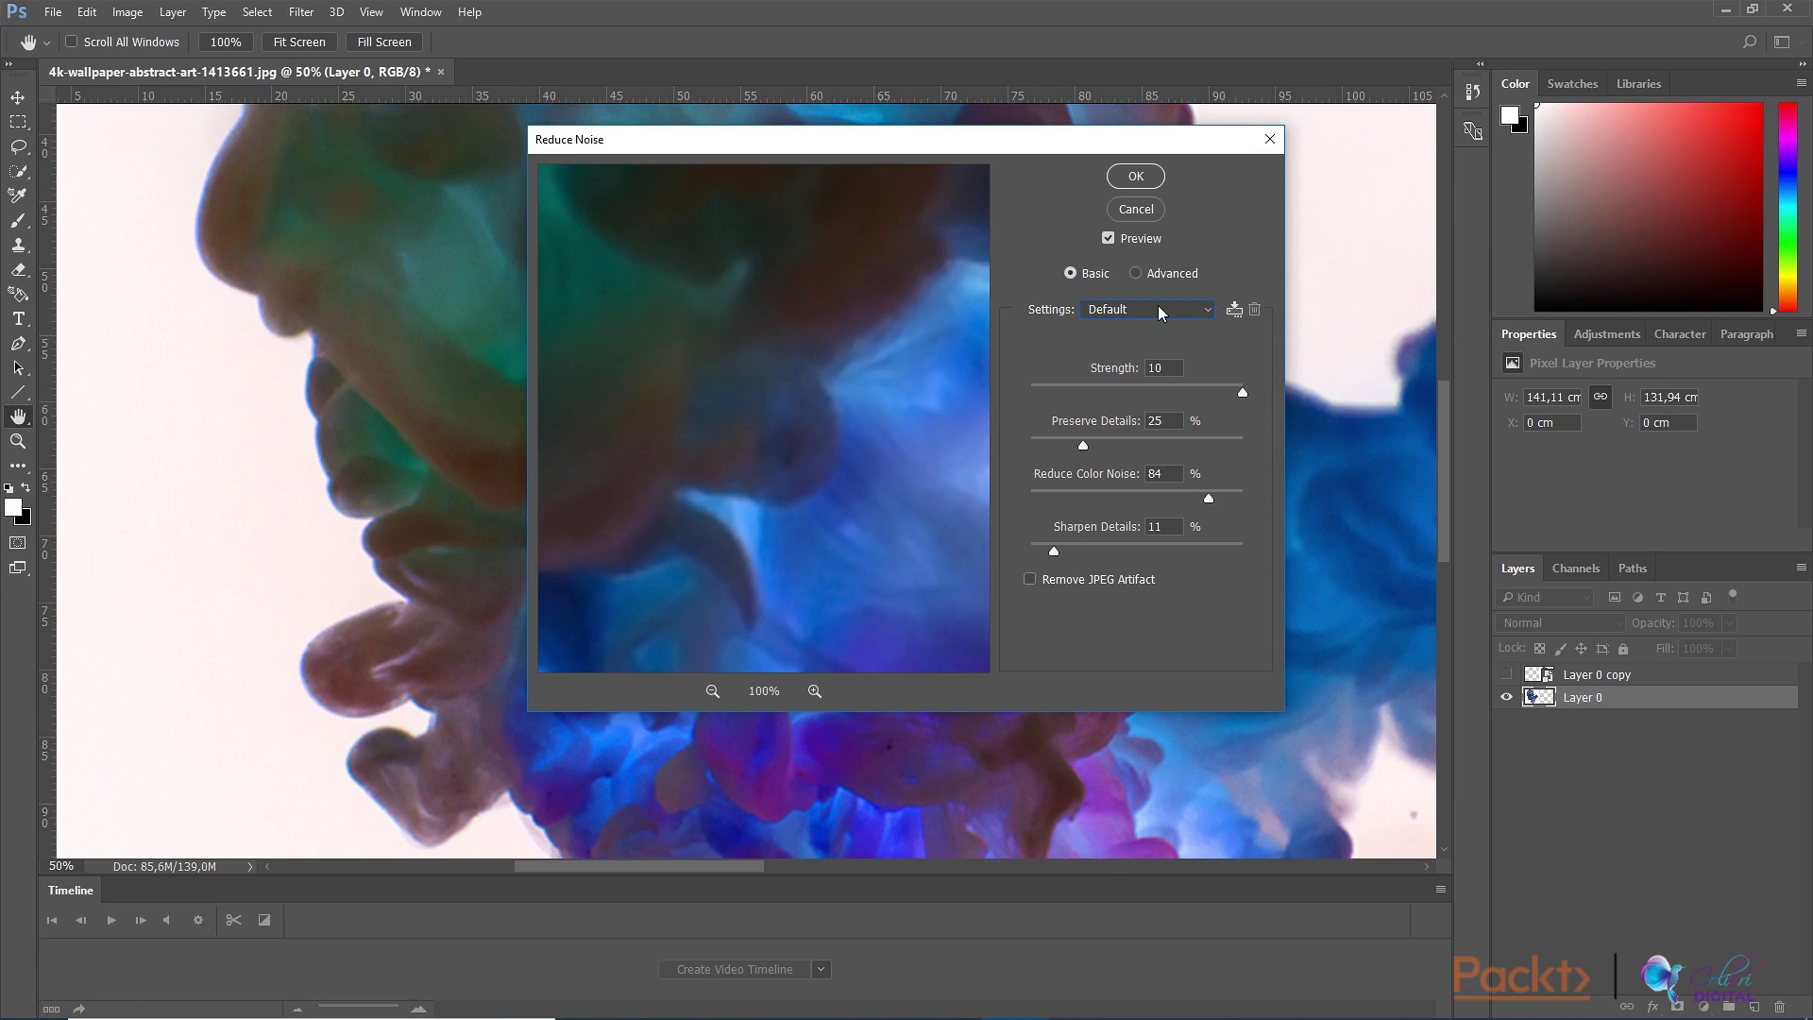
Step: Examine the Advanced mode's overall and per-channel noise options, including the channel choices, and return to Basic mode
{"action": "left_click", "coordinate": [1136, 274]}
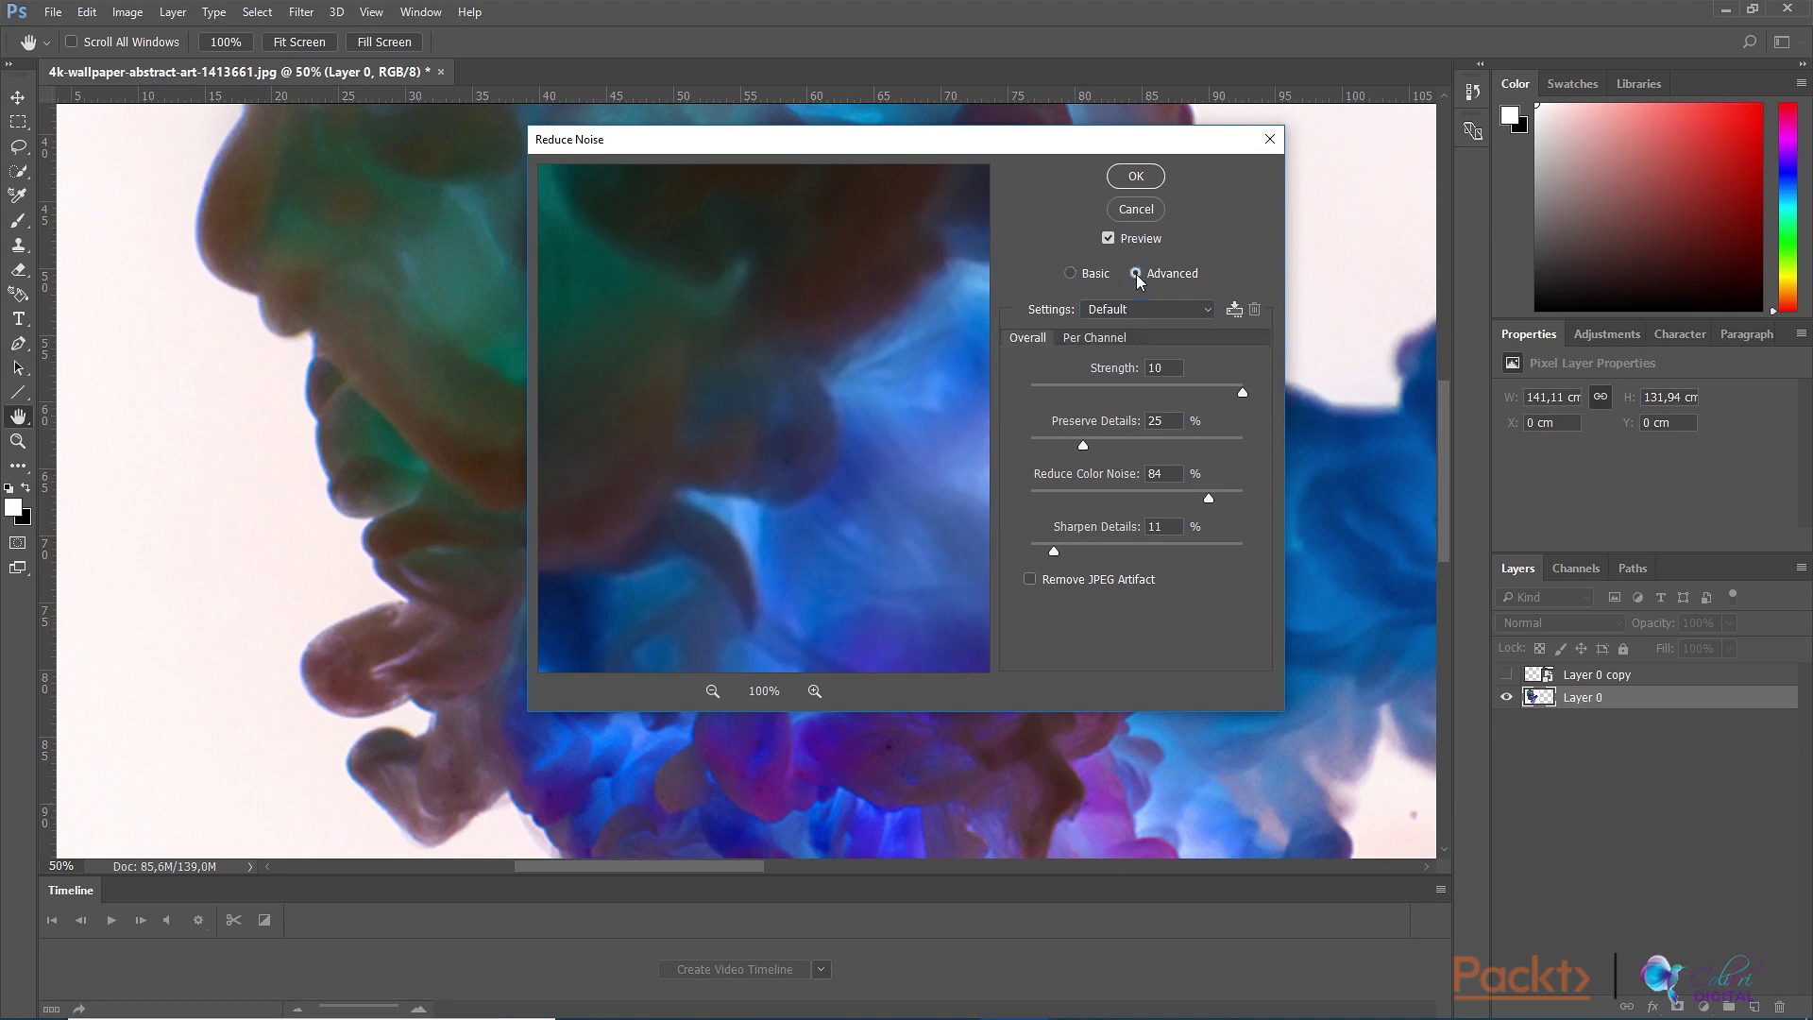
{"action": "left_click", "coordinate": [1097, 339]}
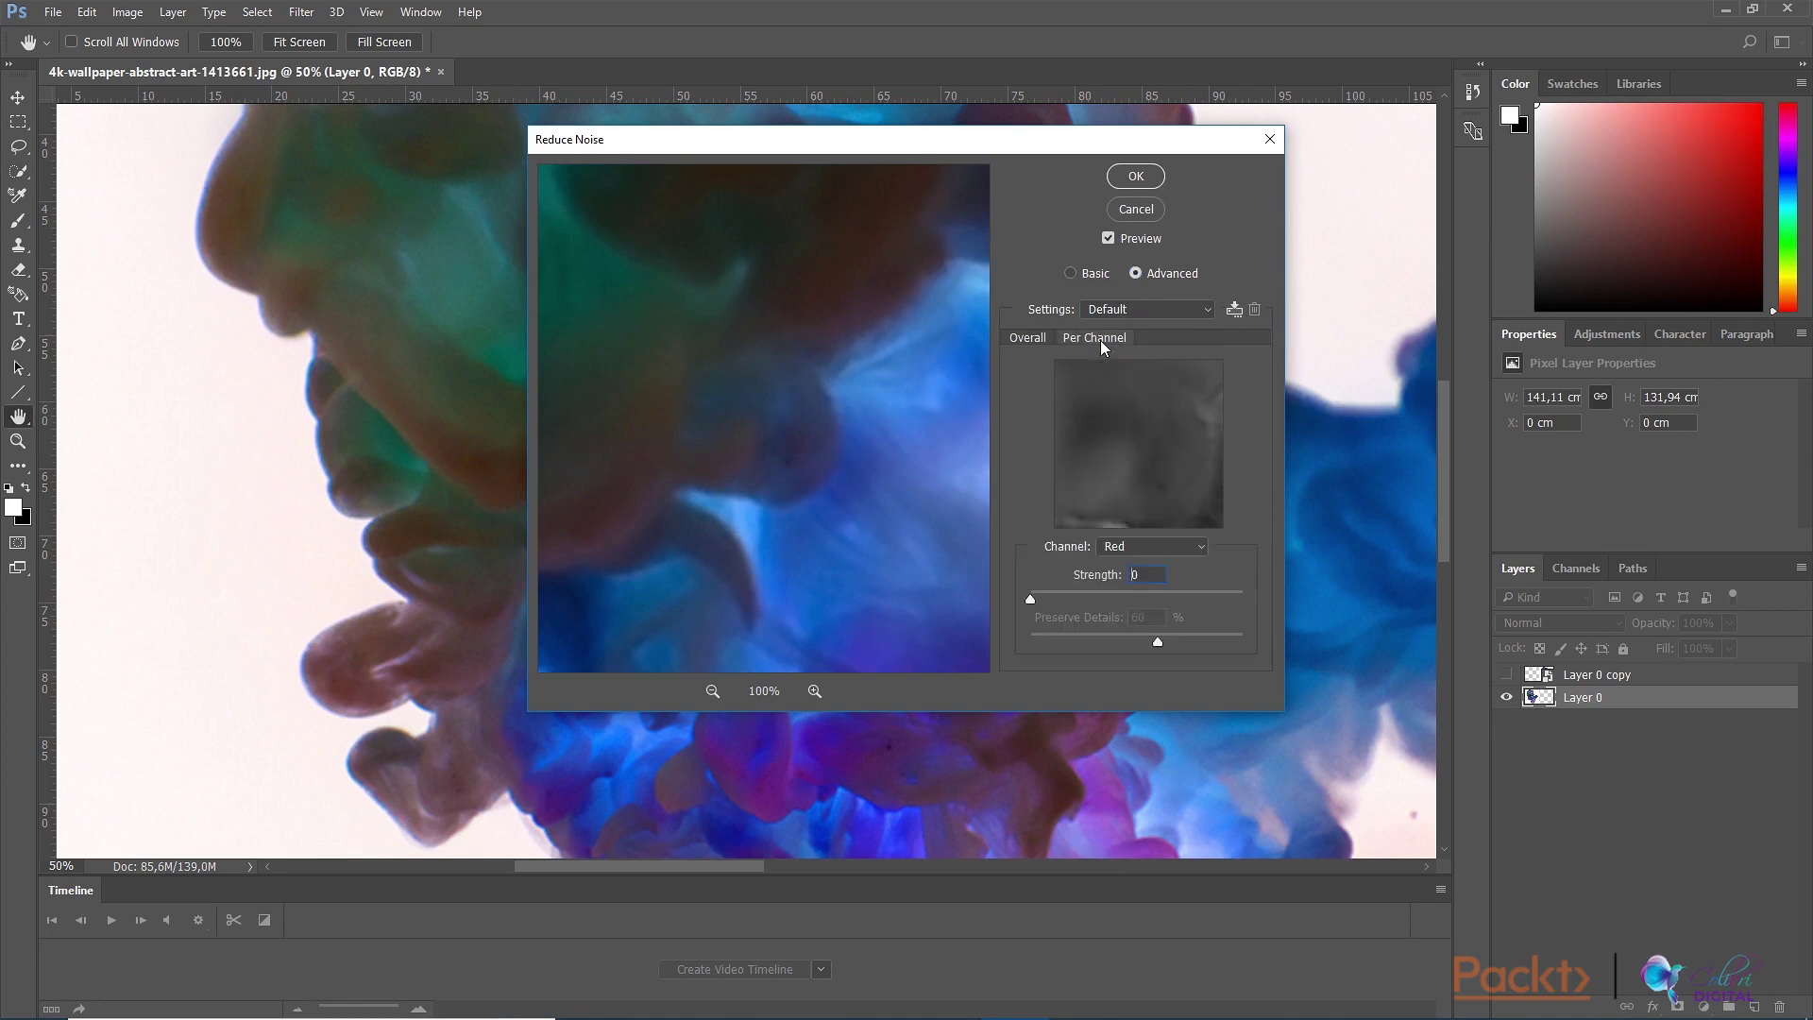
{"action": "left_click", "coordinate": [1151, 547]}
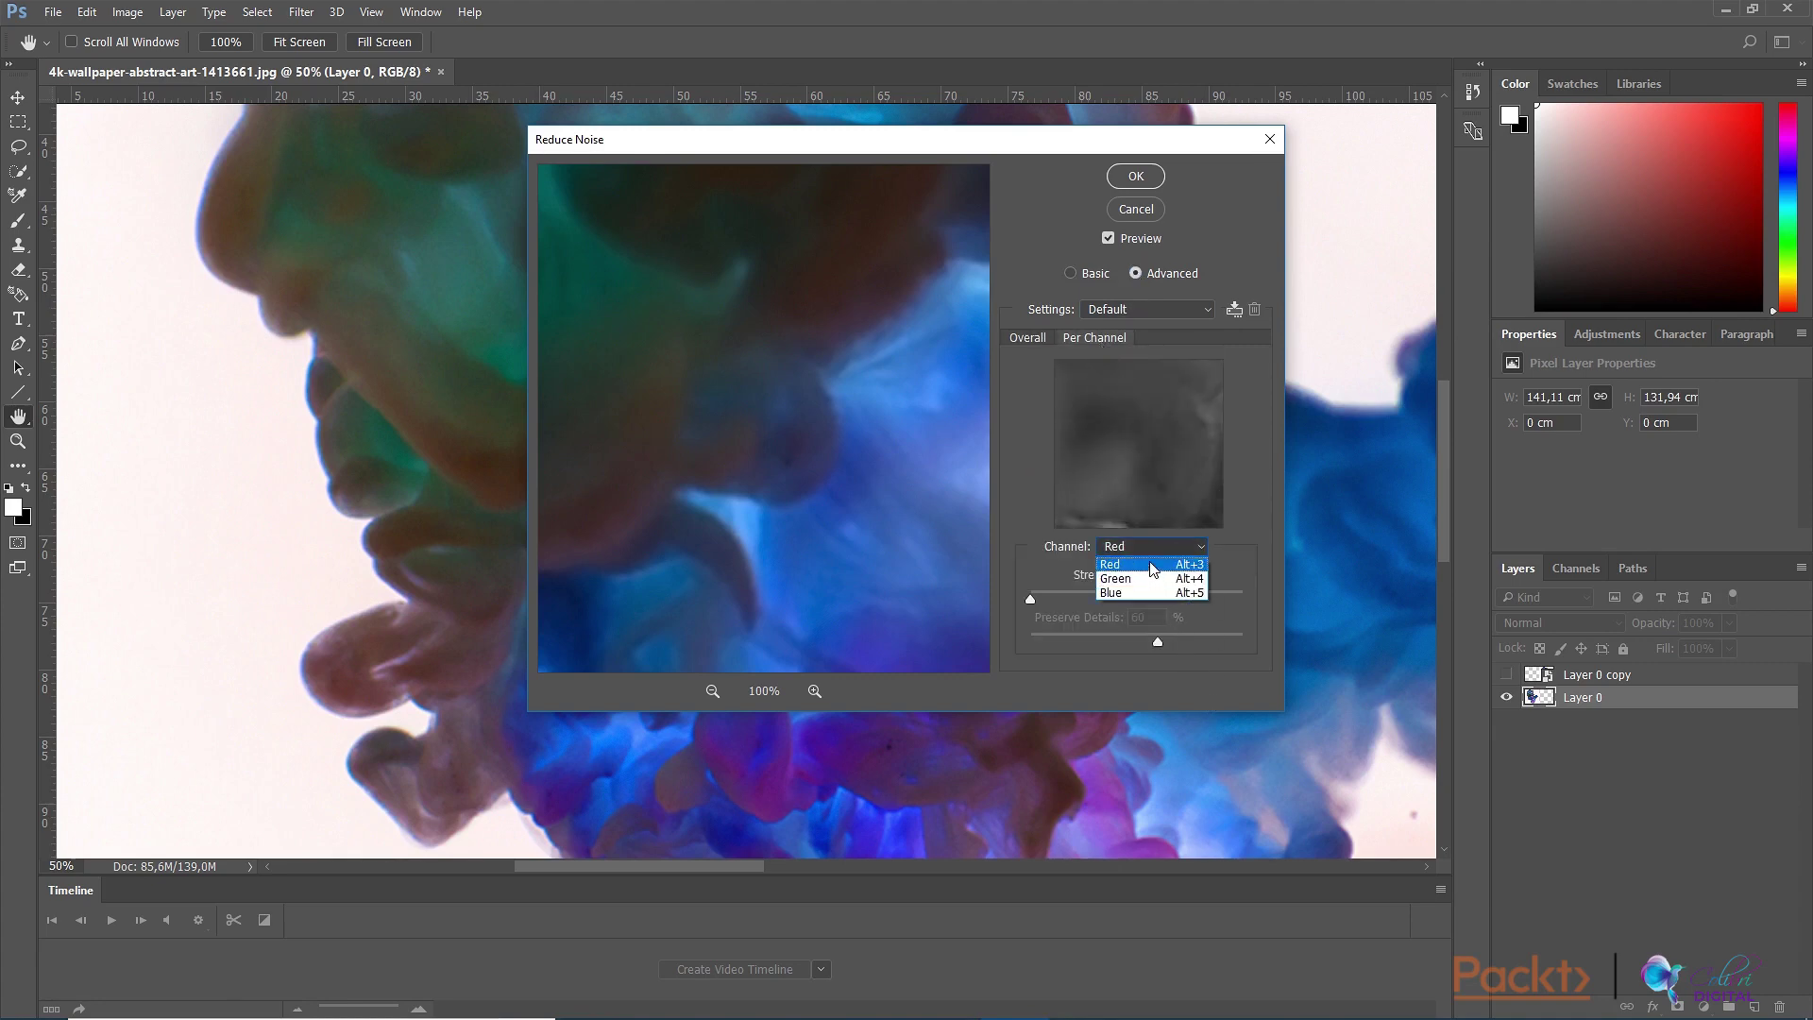
{"action": "left_click", "coordinate": [1149, 550]}
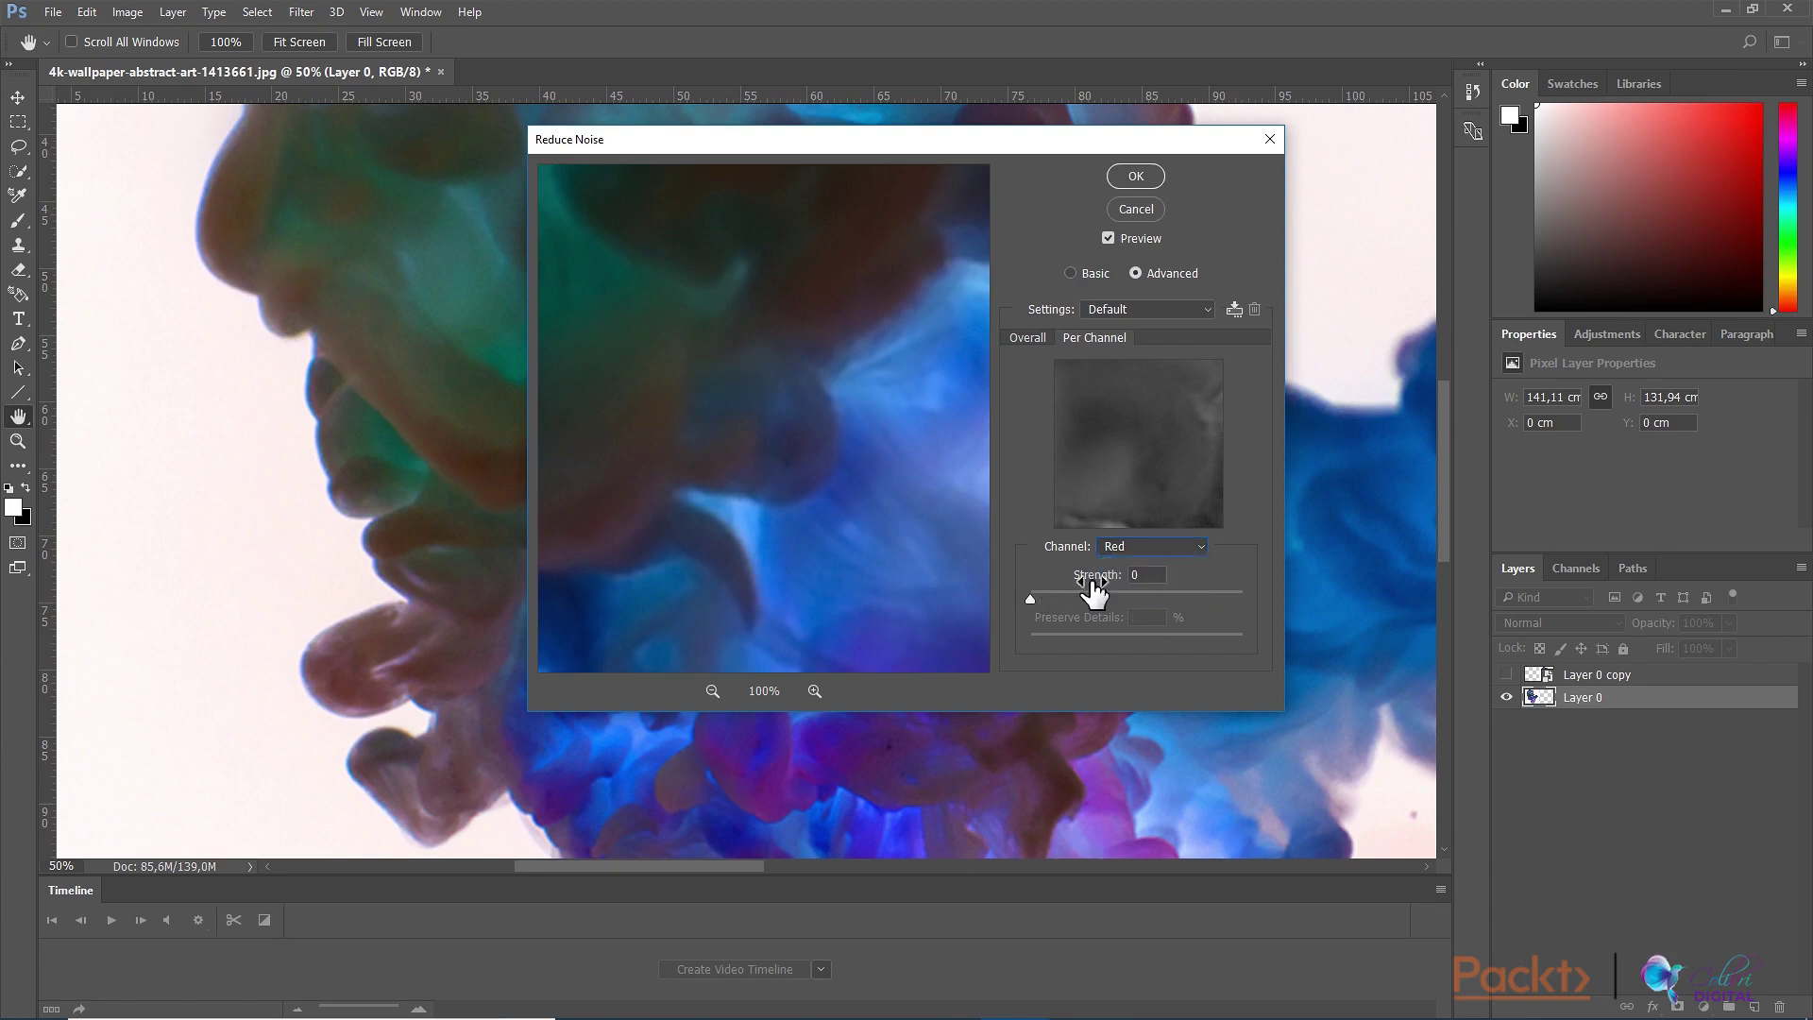
{"action": "left_click", "coordinate": [1022, 339]}
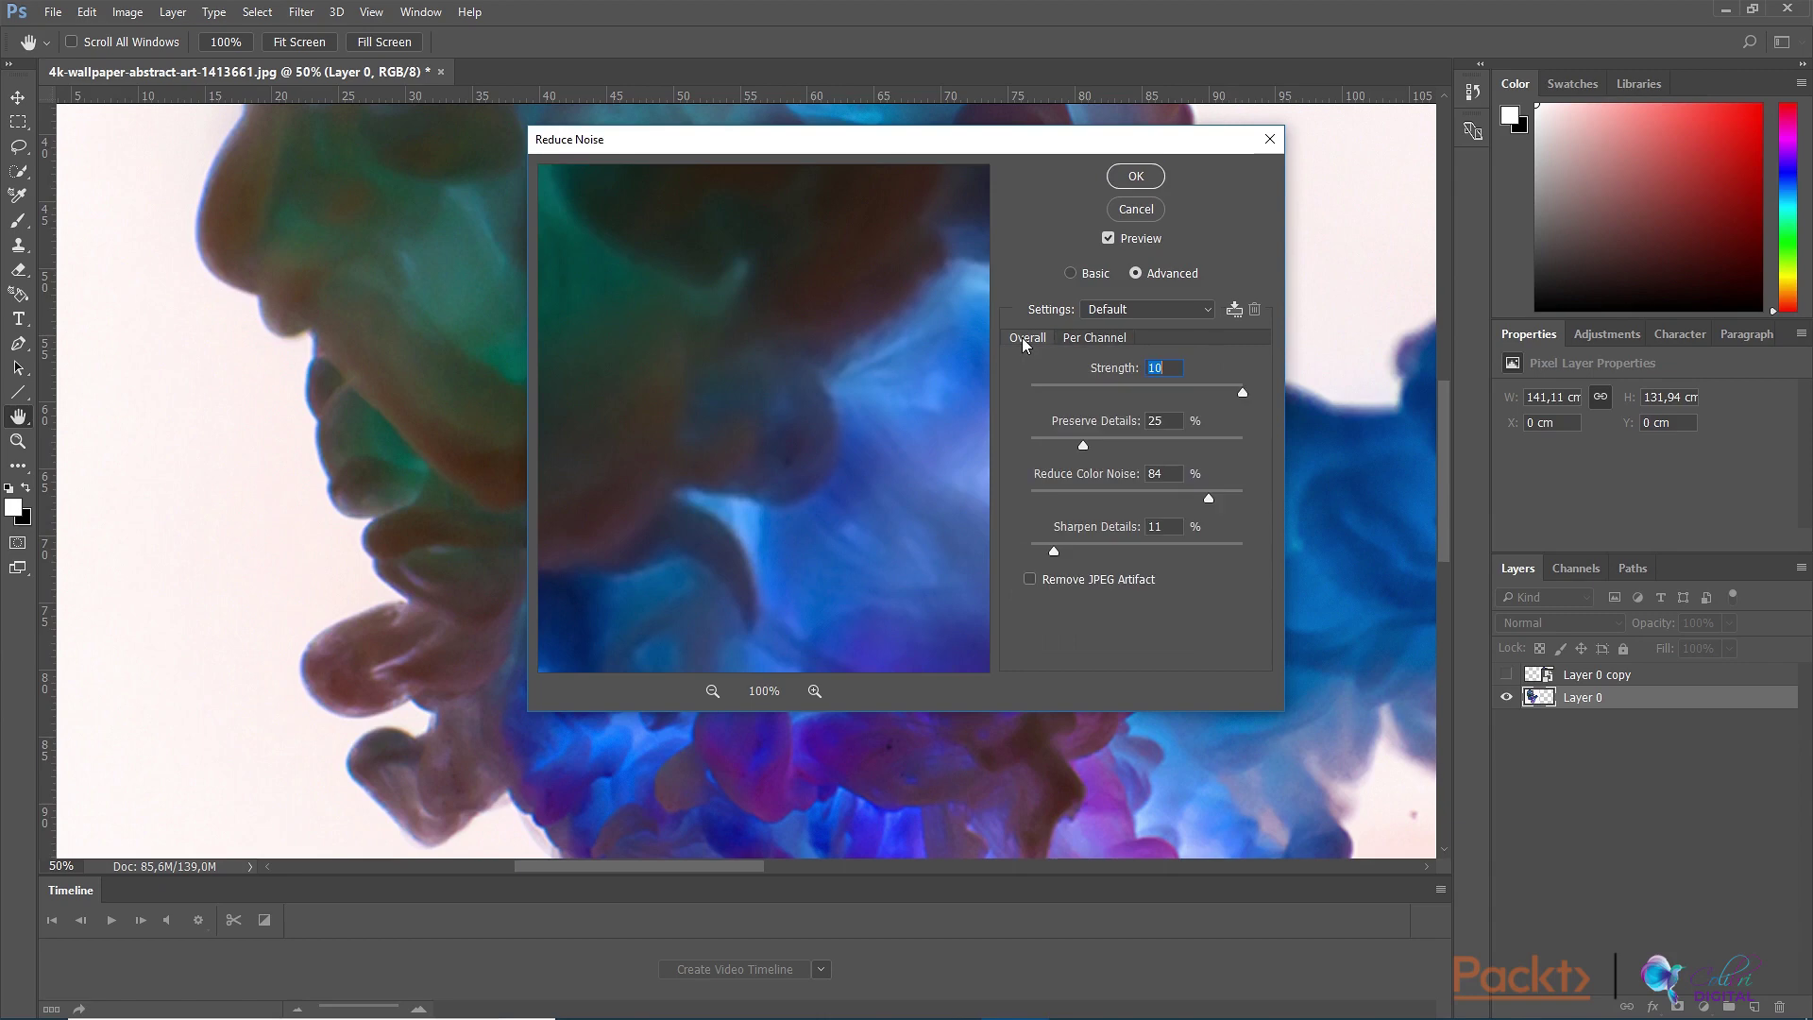
{"action": "left_click", "coordinate": [1070, 274]}
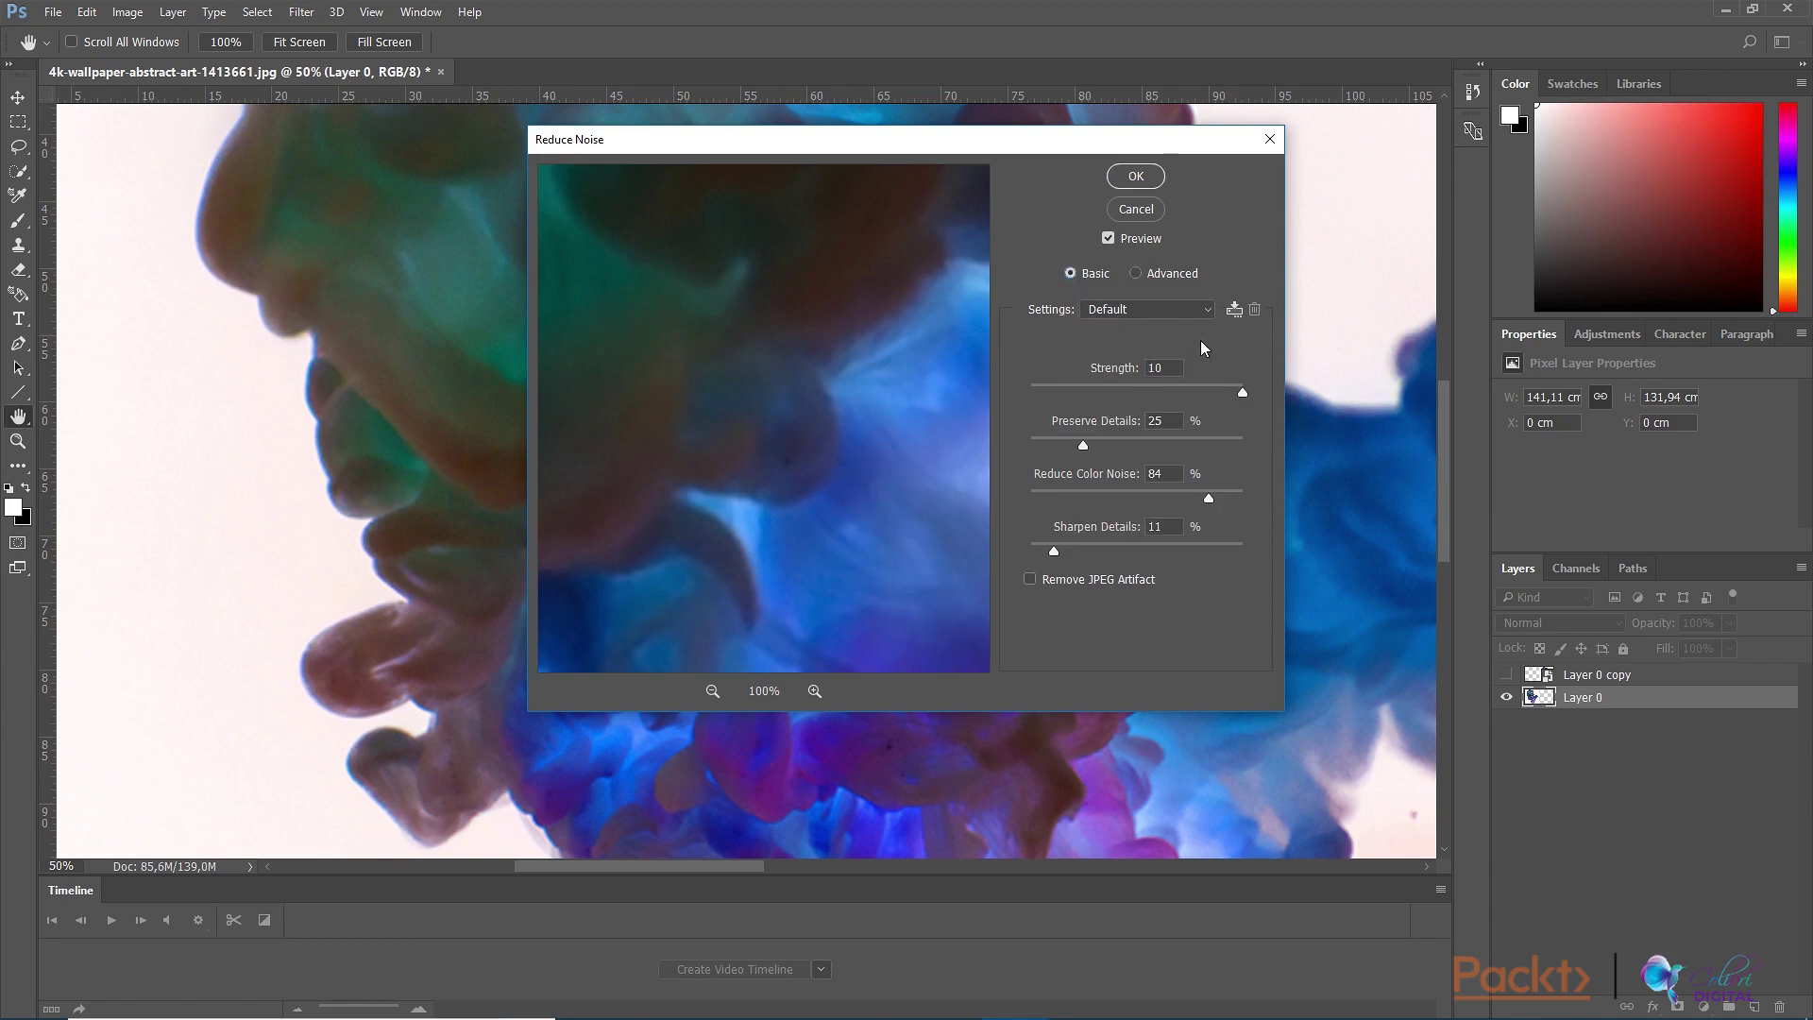
Step: Set Preserve Details to 72%, Sharpen Details to 69% and Reduce Color Noise to 100% in the Reduce Noise filter
{"action": "left_click_drag", "start_coordinate": [1084, 444], "coordinate": [1101, 445]}
{"action": "left_click_drag", "start_coordinate": [1052, 551], "coordinate": [1109, 553]}
{"action": "left_click_drag", "start_coordinate": [1210, 496], "coordinate": [1140, 496]}
{"action": "left_click_drag", "start_coordinate": [1089, 499], "coordinate": [1250, 507]}
Step: Check the noise reduction in the filter preview at 33% and apply Reduce Noise to Layer 0
{"action": "left_click_drag", "start_coordinate": [866, 372], "coordinate": [769, 445]}
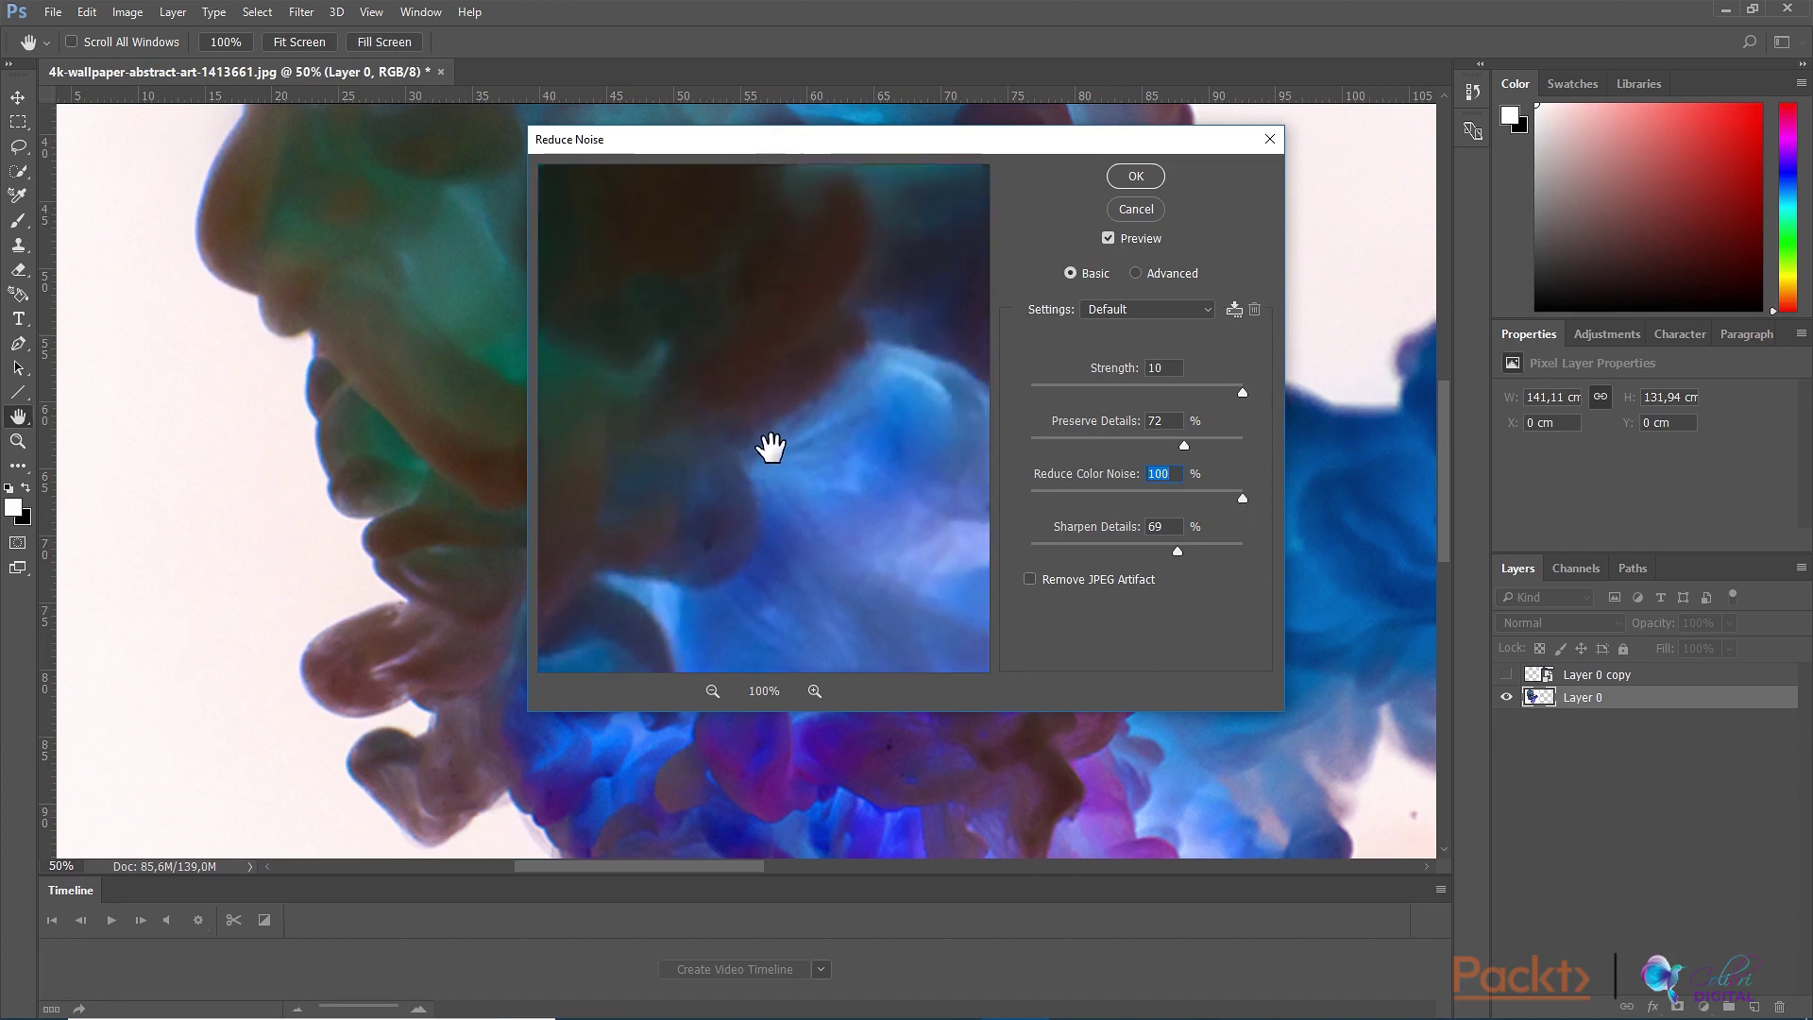
{"action": "left_click", "coordinate": [714, 691]}
{"action": "left_click", "coordinate": [715, 691]}
{"action": "left_click", "coordinate": [715, 691]}
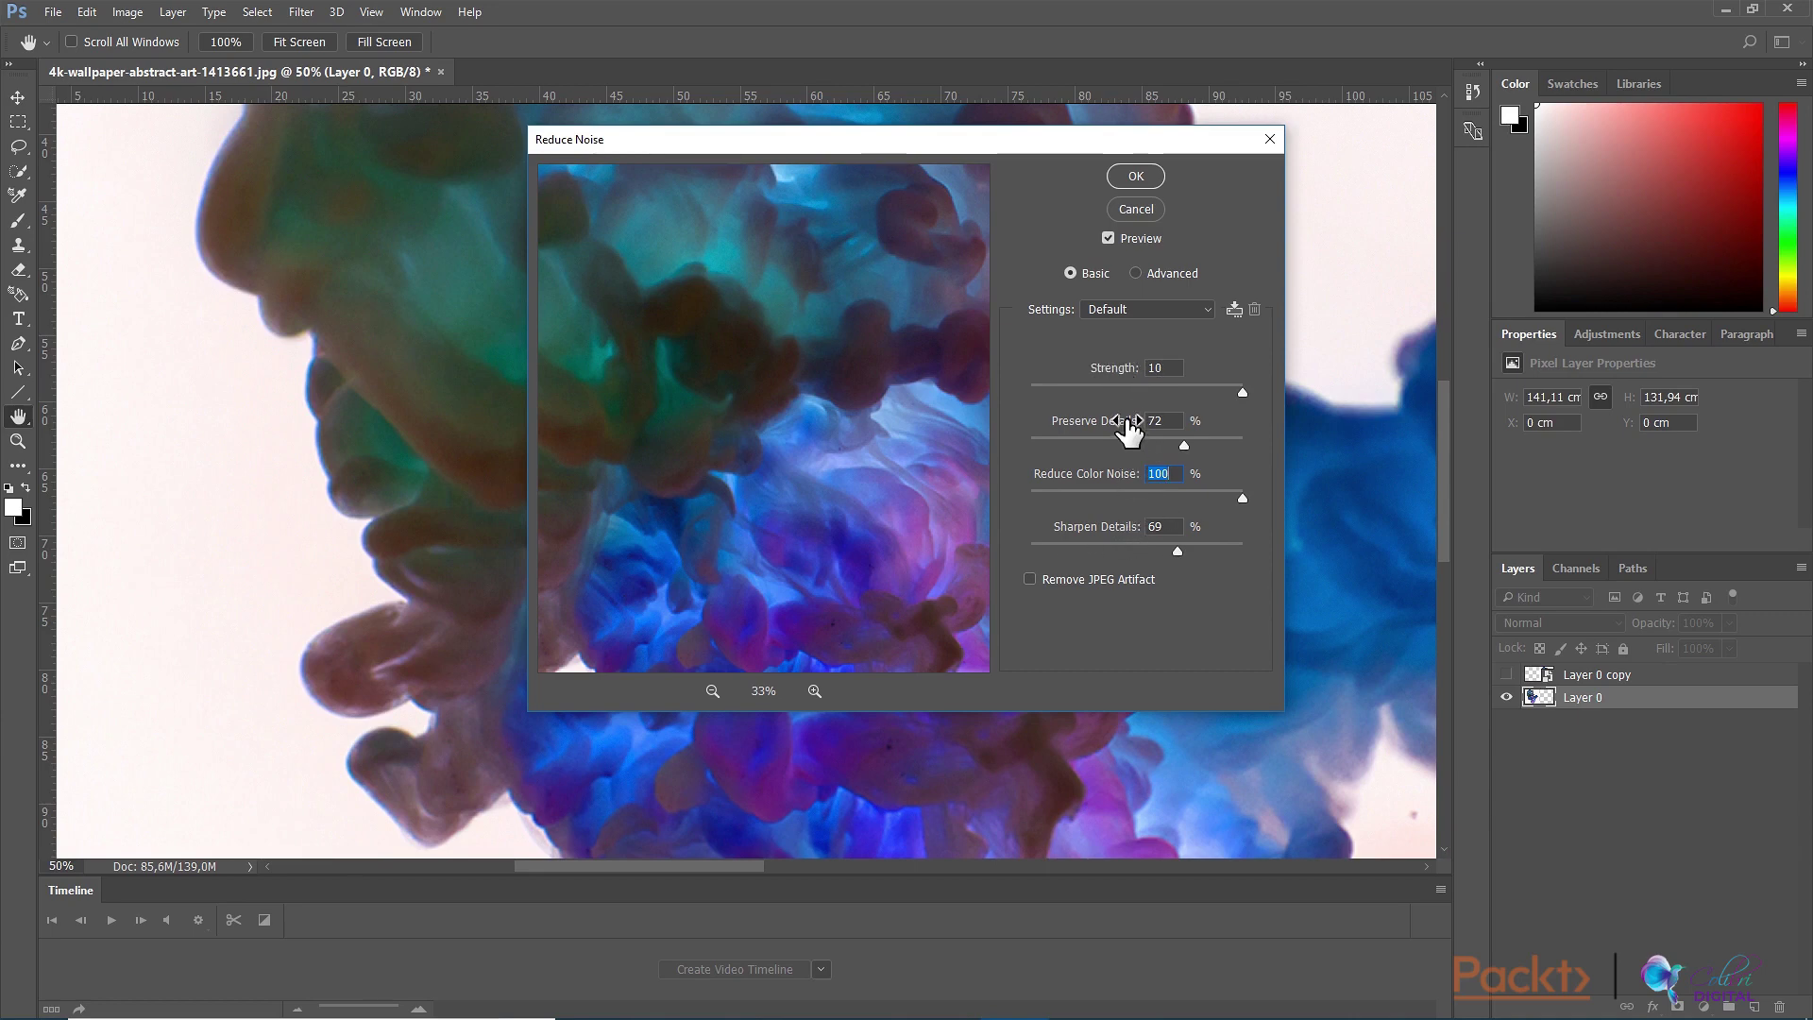
{"action": "left_click", "coordinate": [1136, 179]}
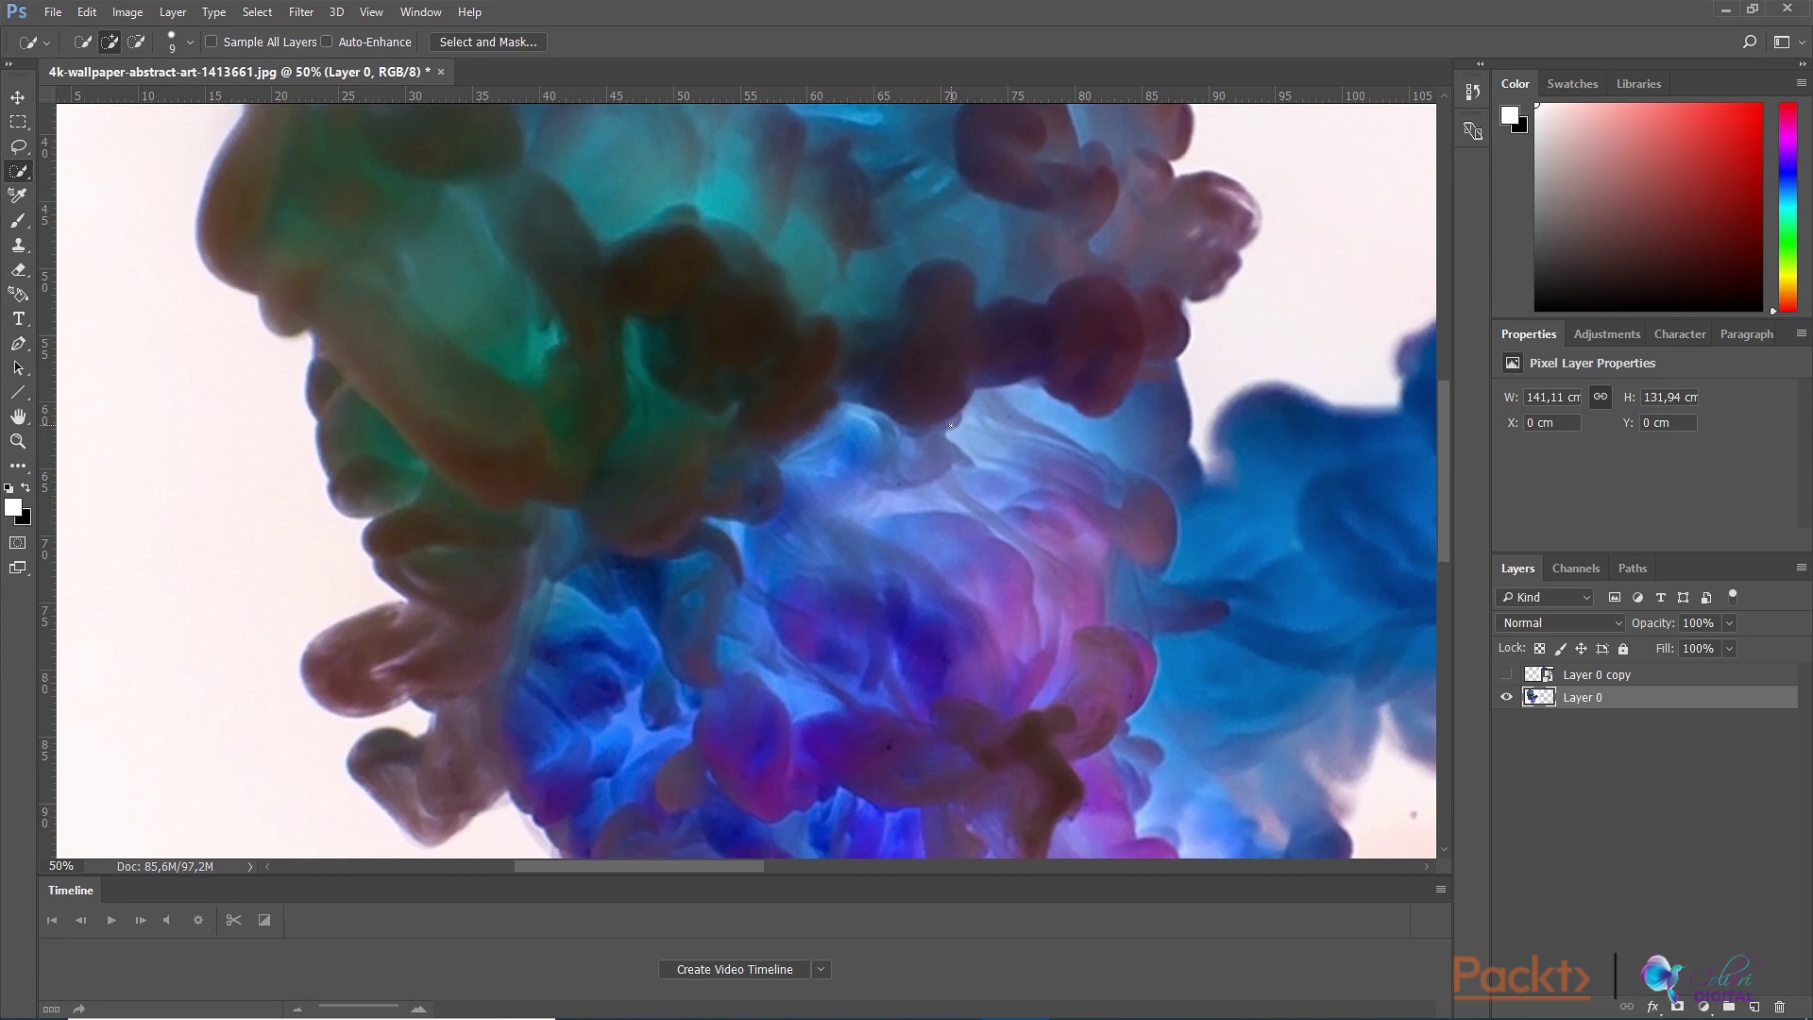
{"action": "key", "text": "ctrl+minus"}
{"action": "key", "text": "ctrl+minus"}
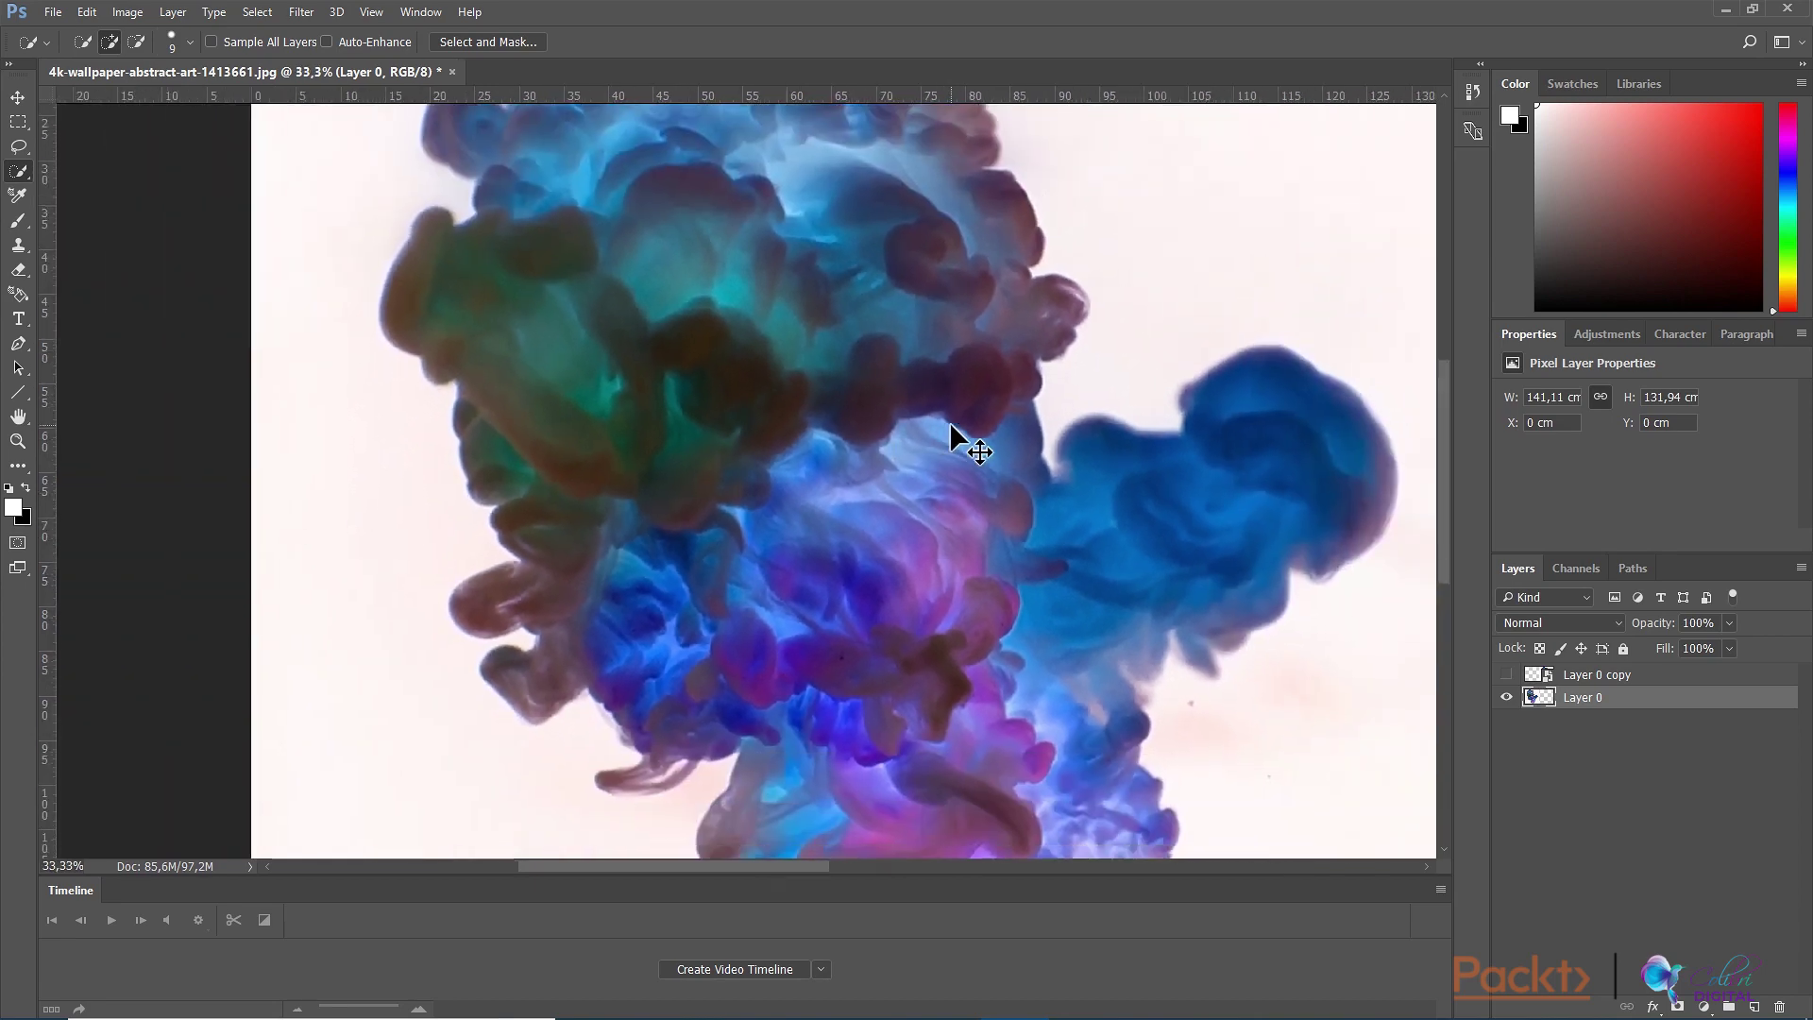